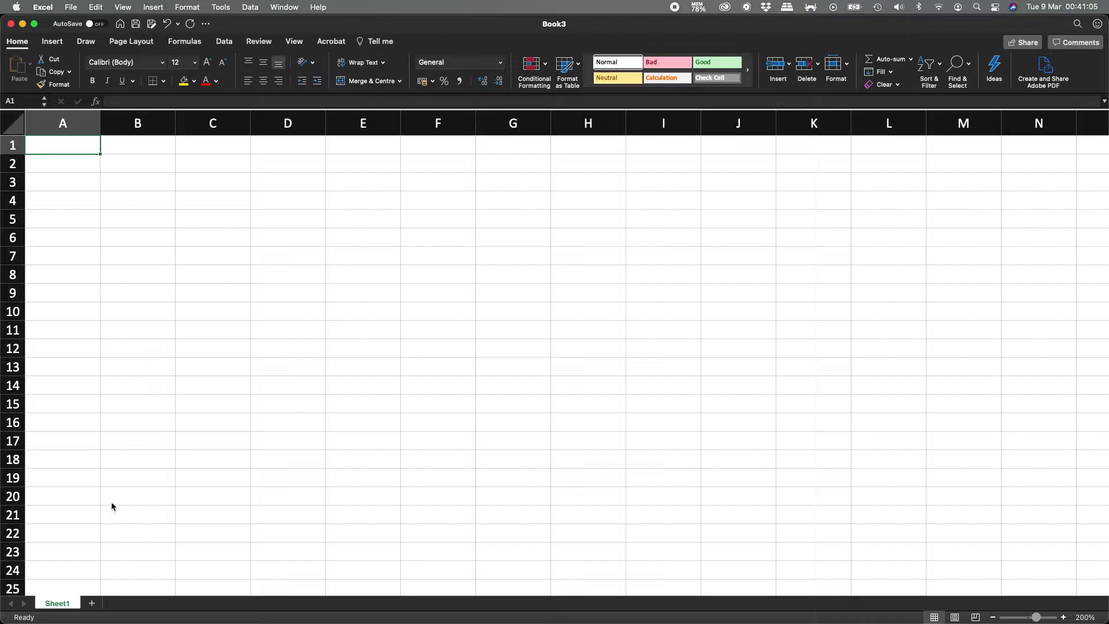
Rename the worksheet as "Whole numbers"
{"action": "double_click", "coordinate": [56, 603]}
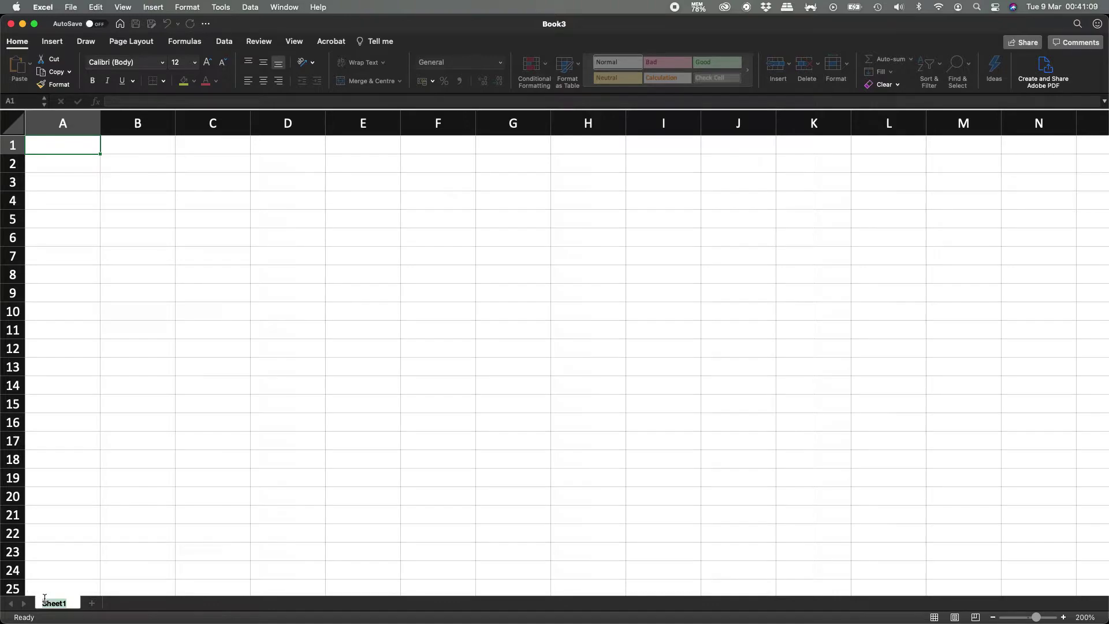
{"action": "key", "text": "Return"}
{"action": "type", "text": "Whole nomb"}
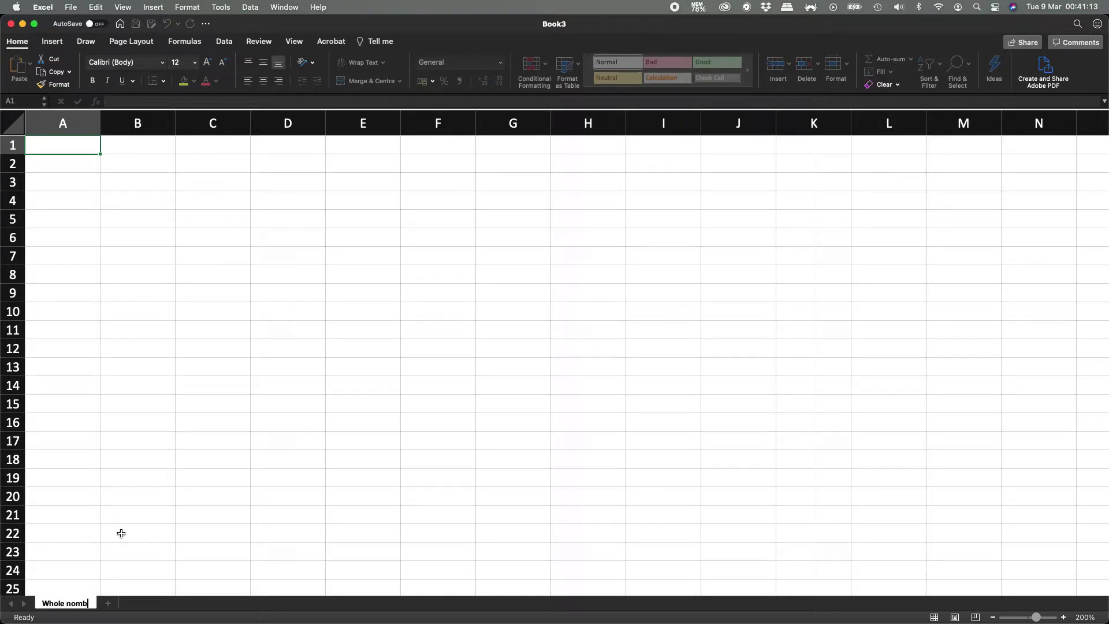
{"action": "key", "text": "BackSpace"}
{"action": "key", "text": "BackSpace"}
{"action": "type", "text": "umbers"}
{"action": "key", "text": "Return"}
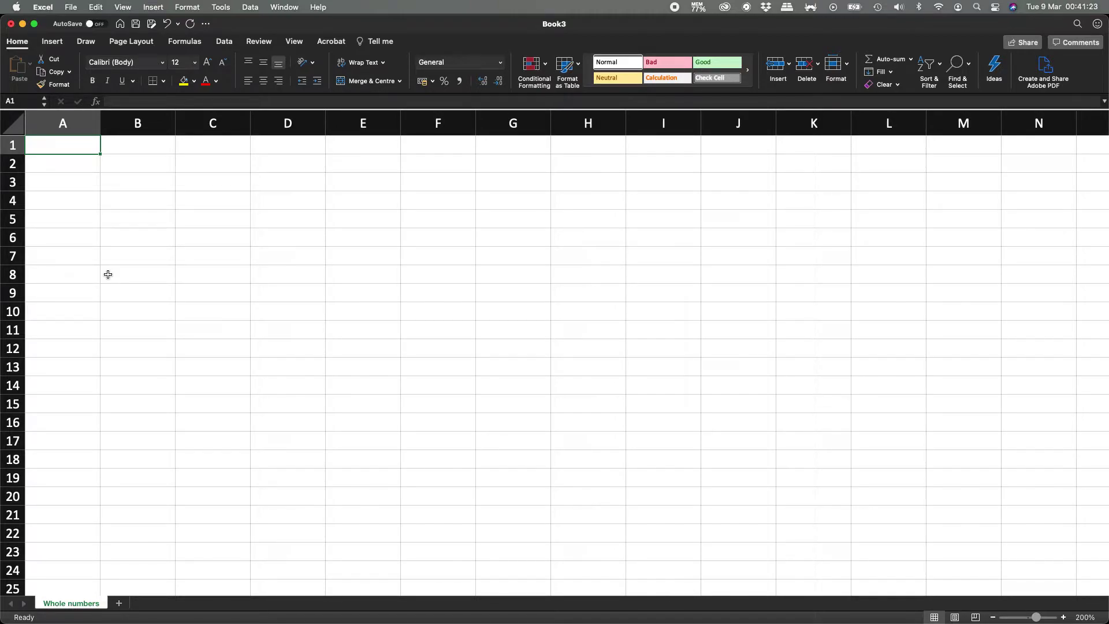
{"action": "type", "text": "=randbetween"}
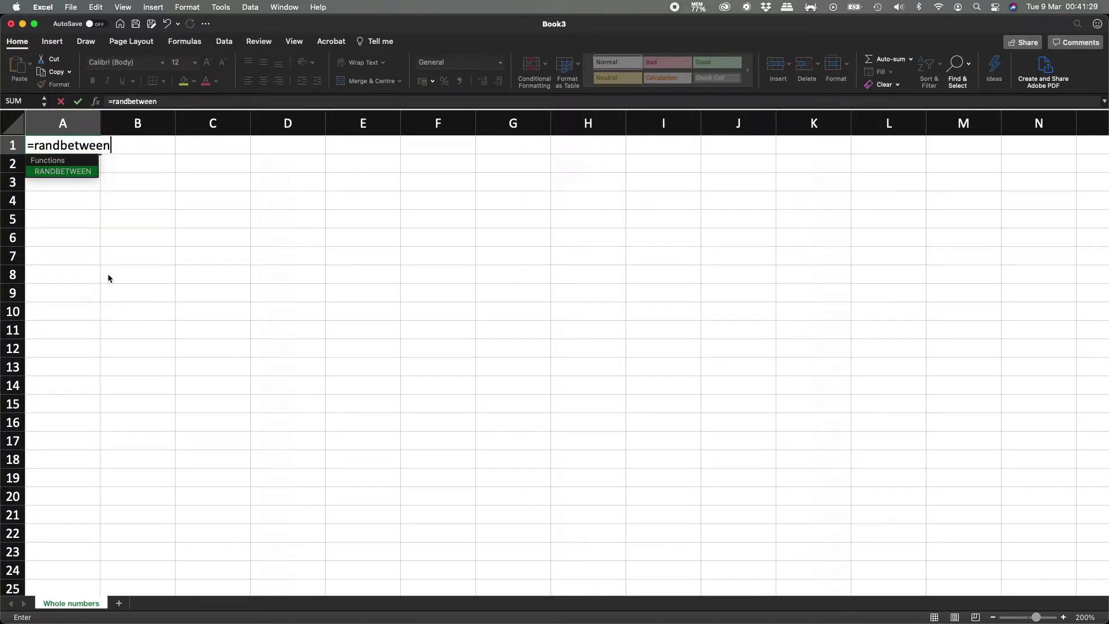
{"action": "key", "text": "Escape"}
{"action": "key", "text": "Escape"}
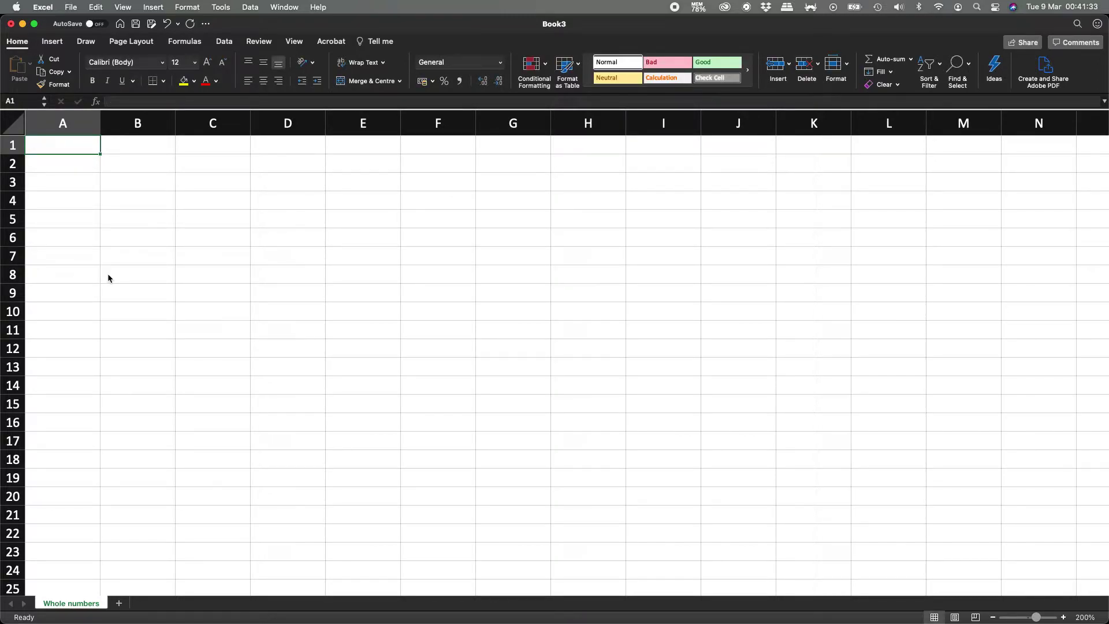
Enter the formula =RANDBETWEEN(-50,50) in cell A1 to generate a random whole number
{"action": "type", "text": "="}
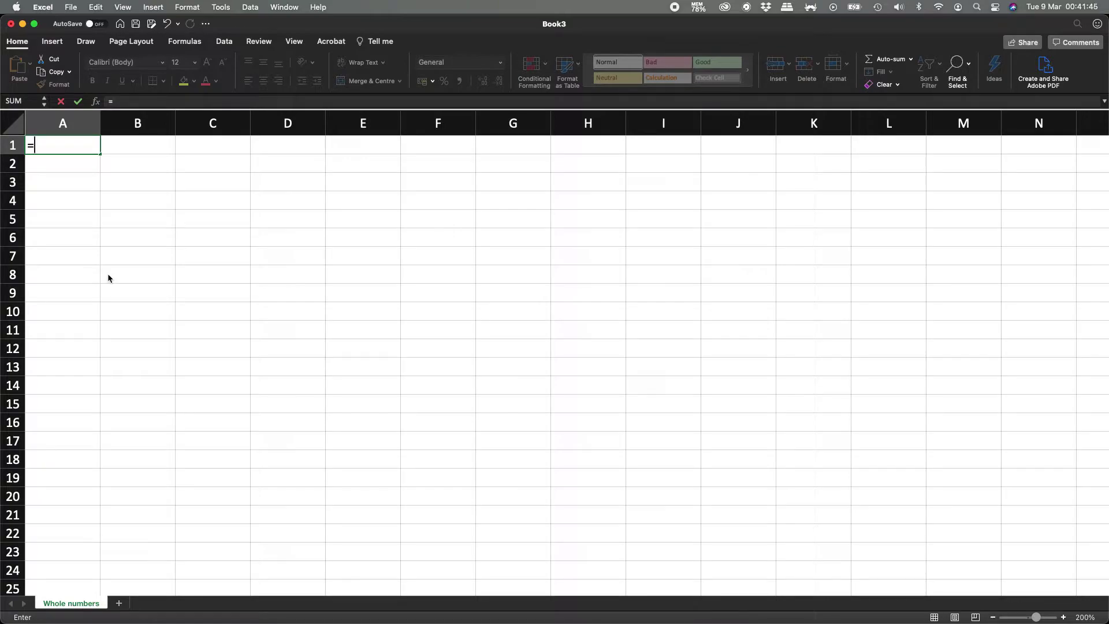
{"action": "type", "text": "randbetween"}
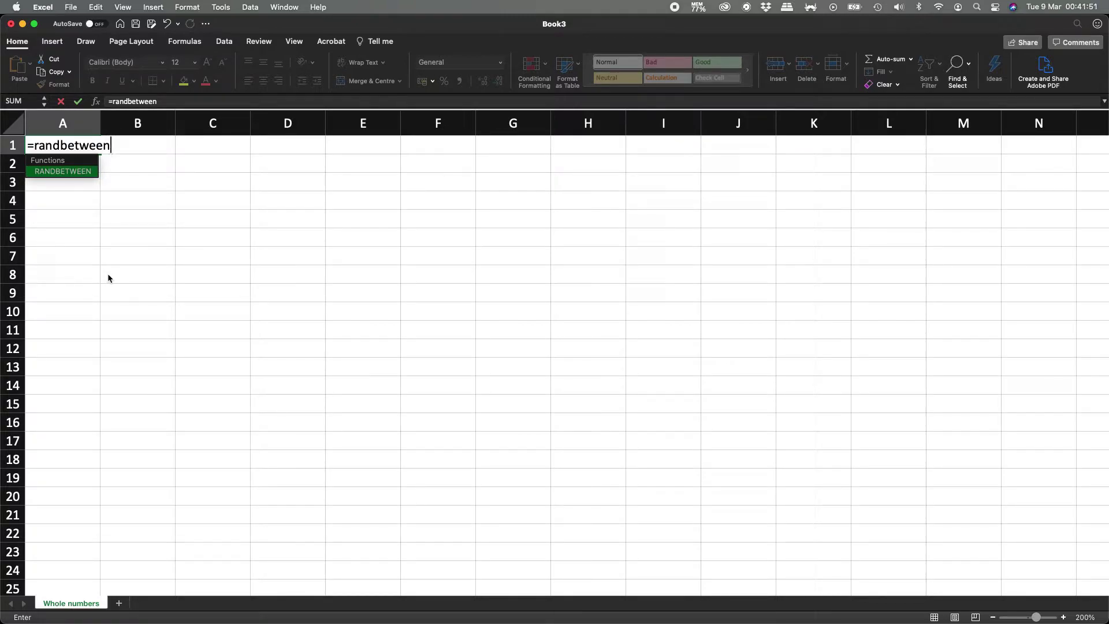
{"action": "type", "text": "(-50,50"}
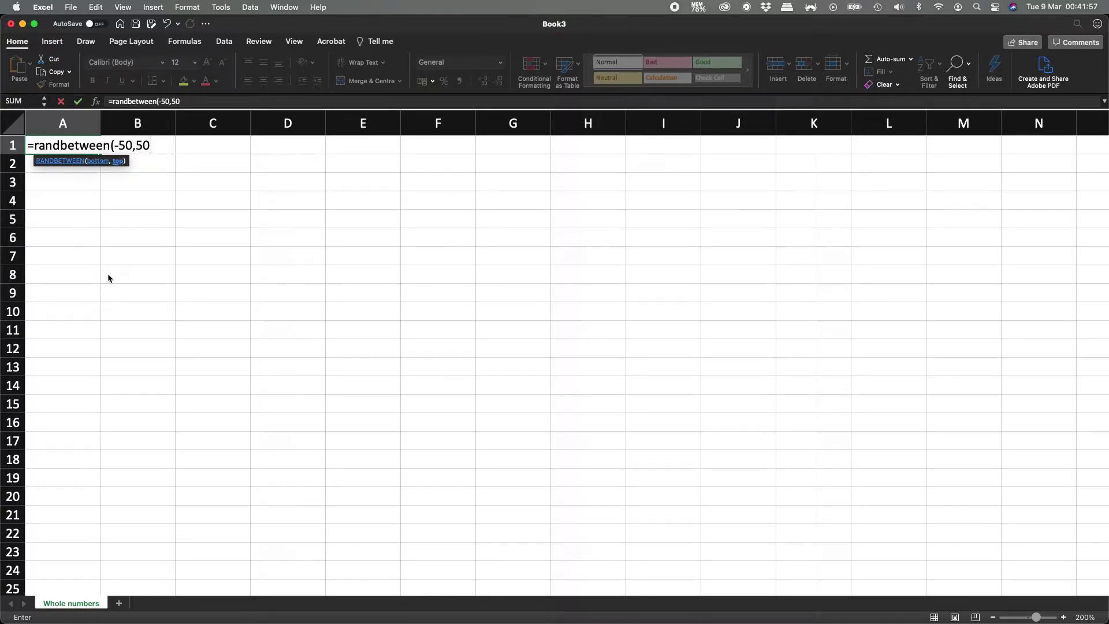
{"action": "type", "text": ")"}
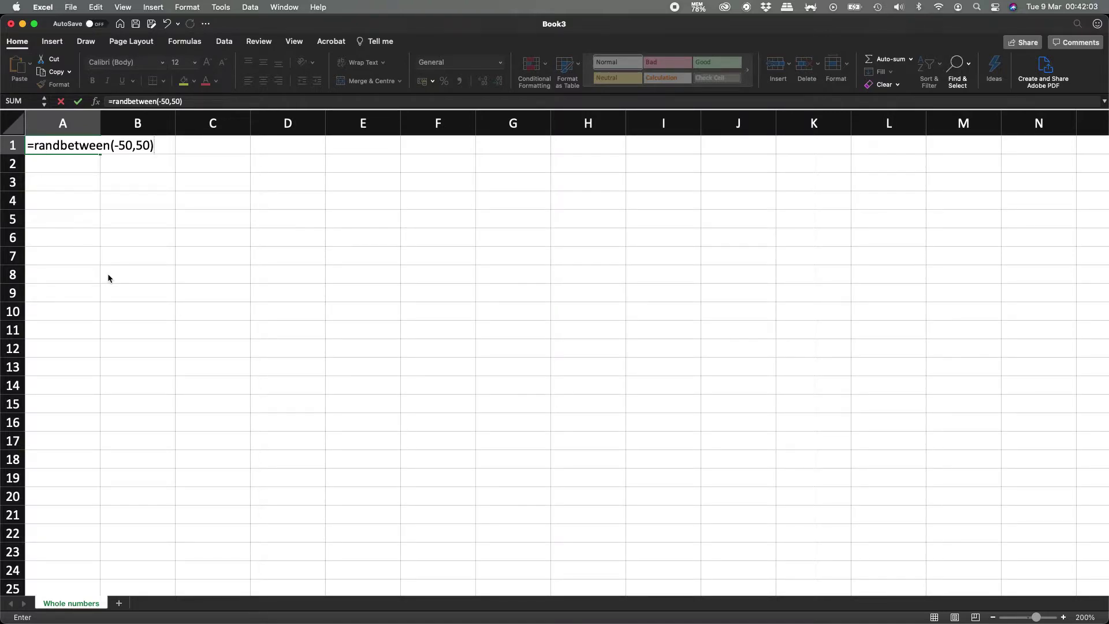
{"action": "key", "text": "Return"}
{"action": "key", "text": "Up"}
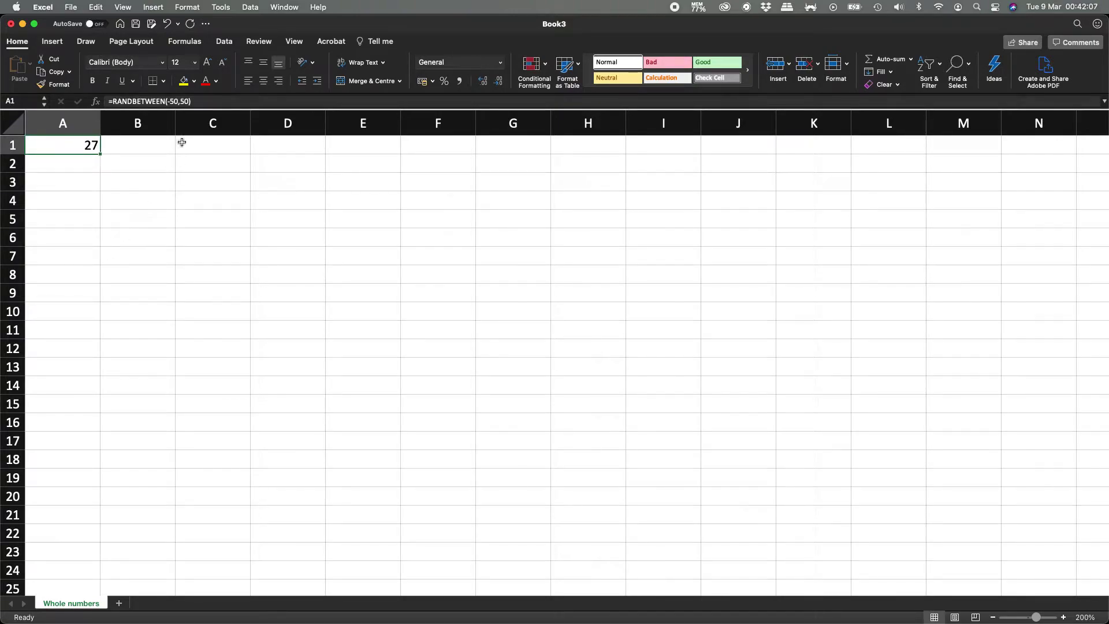
Recalculate the random number in cell A1 and fill its formula across the range A1:N24
{"action": "left_click", "coordinate": [205, 102]}
{"action": "key", "text": "Return"}
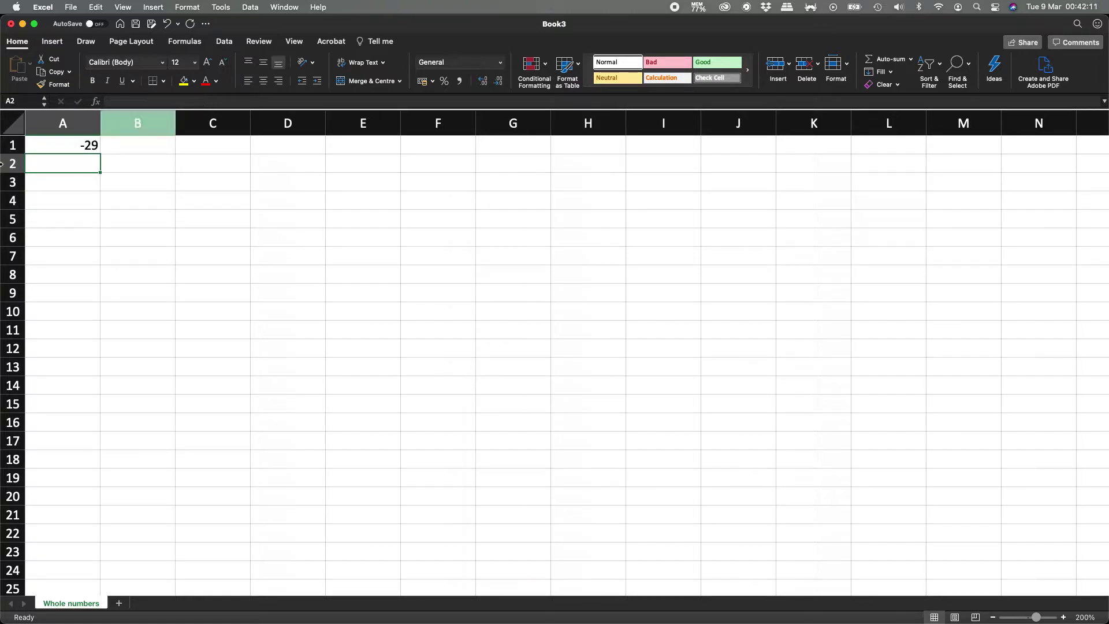
{"action": "left_click", "coordinate": [77, 148]}
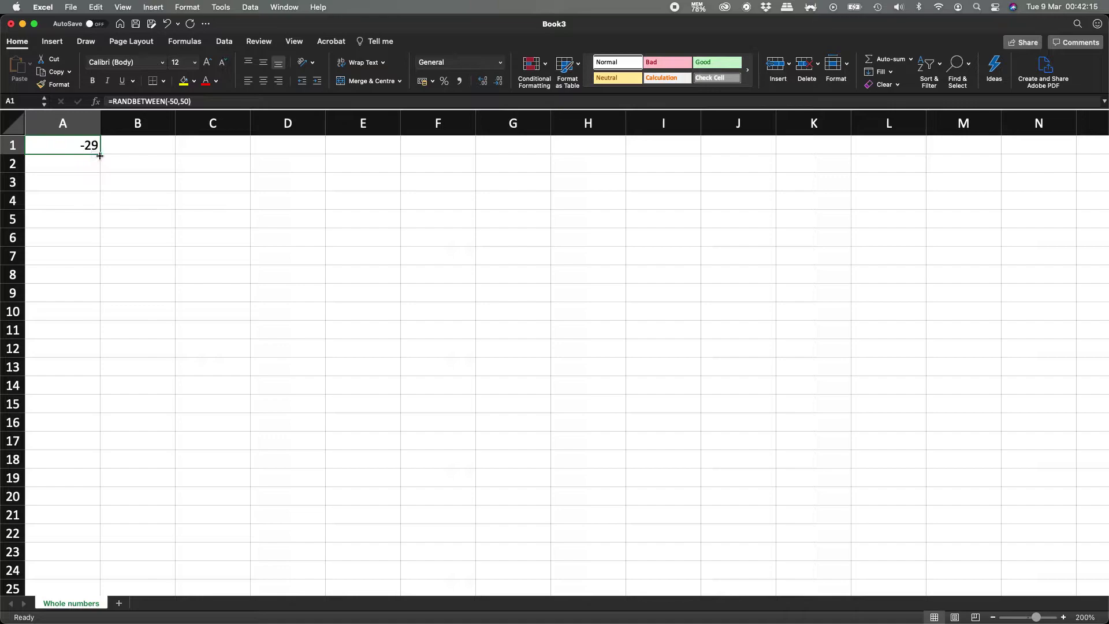
{"action": "left_click_drag", "start_coordinate": [96, 154], "coordinate": [1049, 508]}
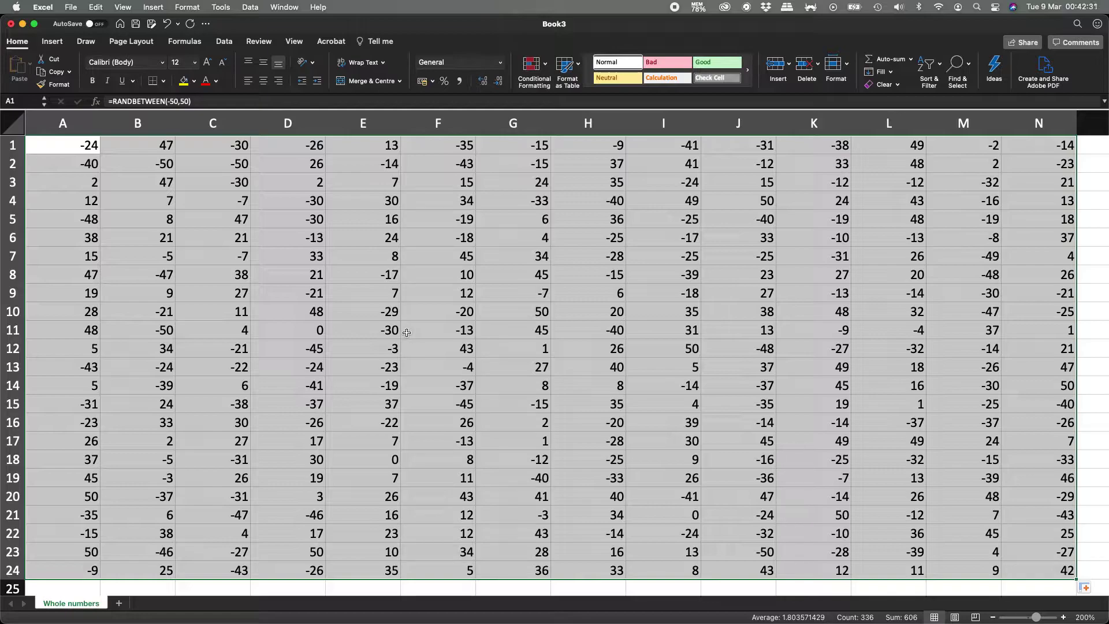
Copy the range A1:N24 and paste it over itself as Values to replace the random number formulas
{"action": "key", "text": "super+c"}
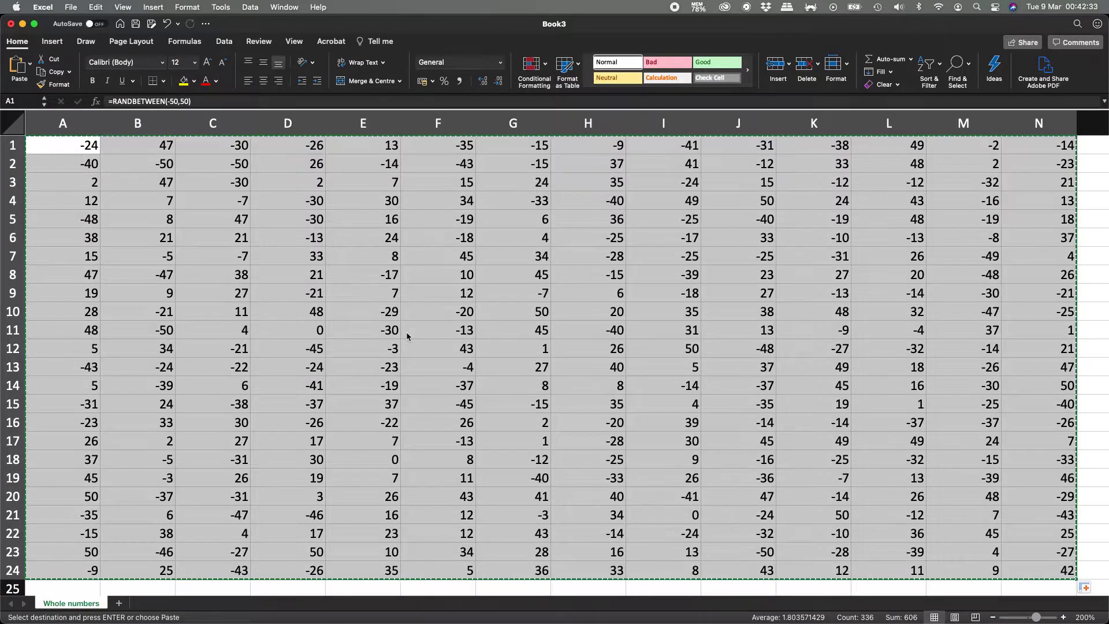
{"action": "right_click", "coordinate": [66, 150]}
{"action": "mouse_move", "coordinate": [111, 193]}
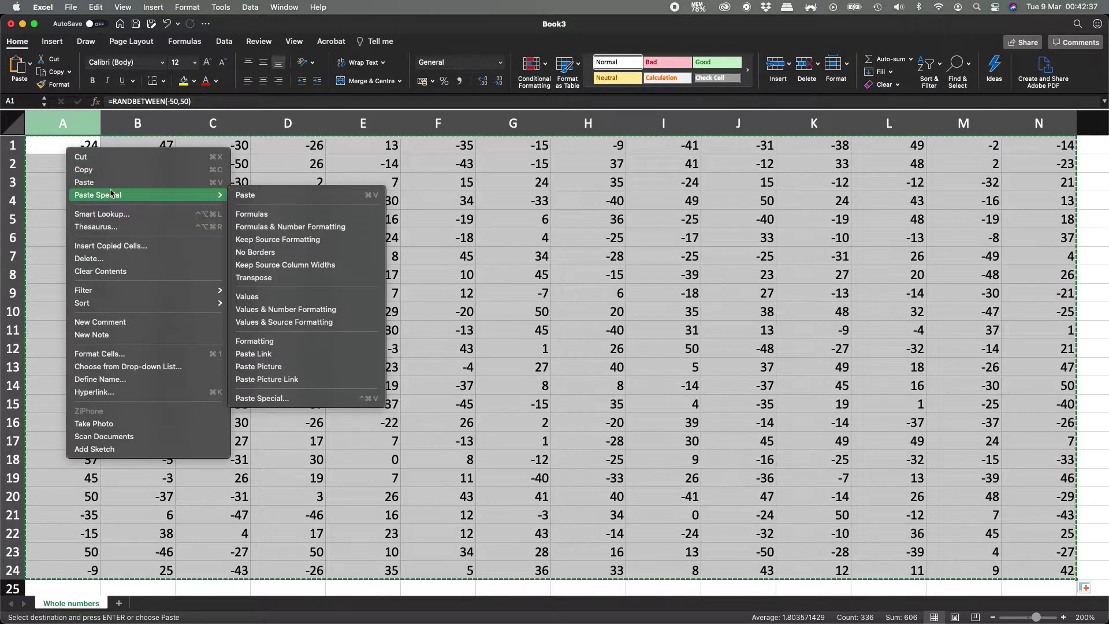
{"action": "left_click", "coordinate": [270, 297]}
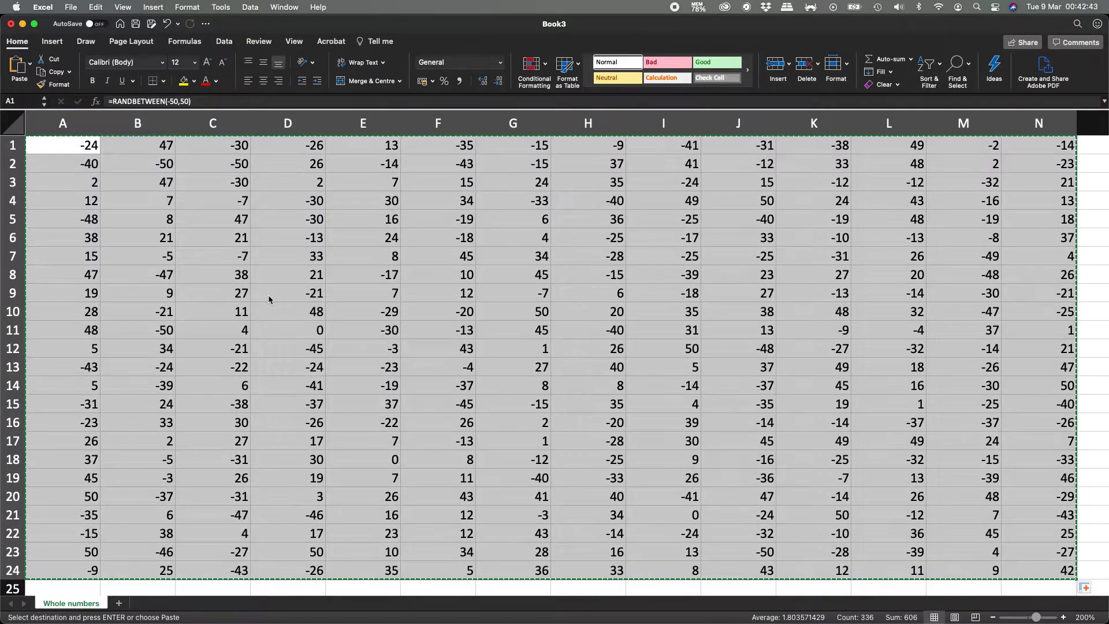
{"action": "right_click", "coordinate": [62, 149]}
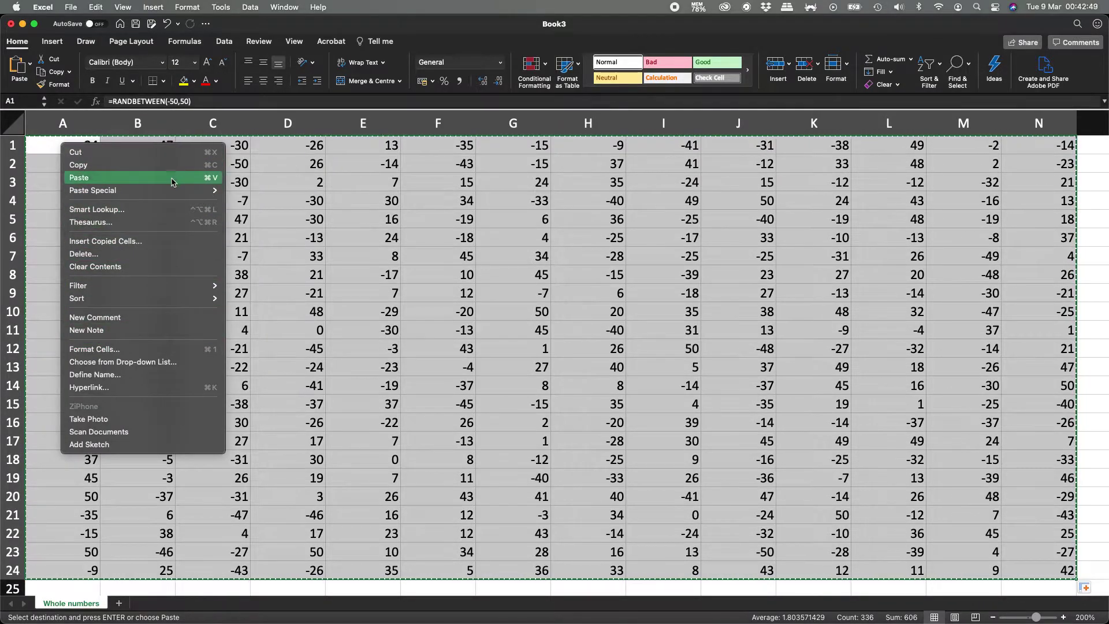
{"action": "mouse_move", "coordinate": [171, 192]}
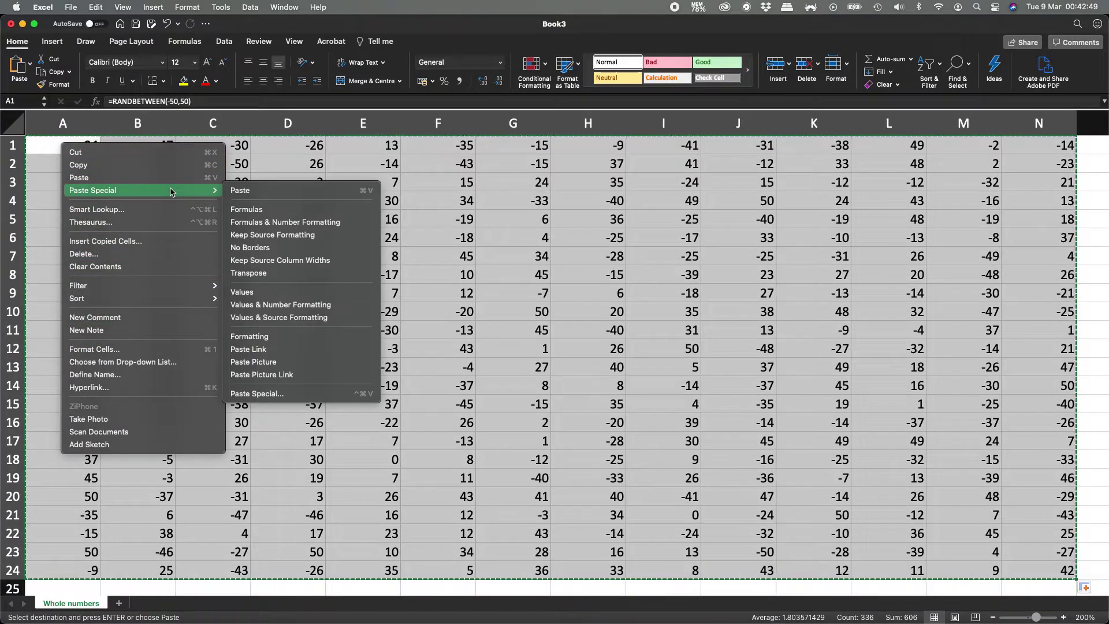
{"action": "left_click", "coordinate": [274, 298]}
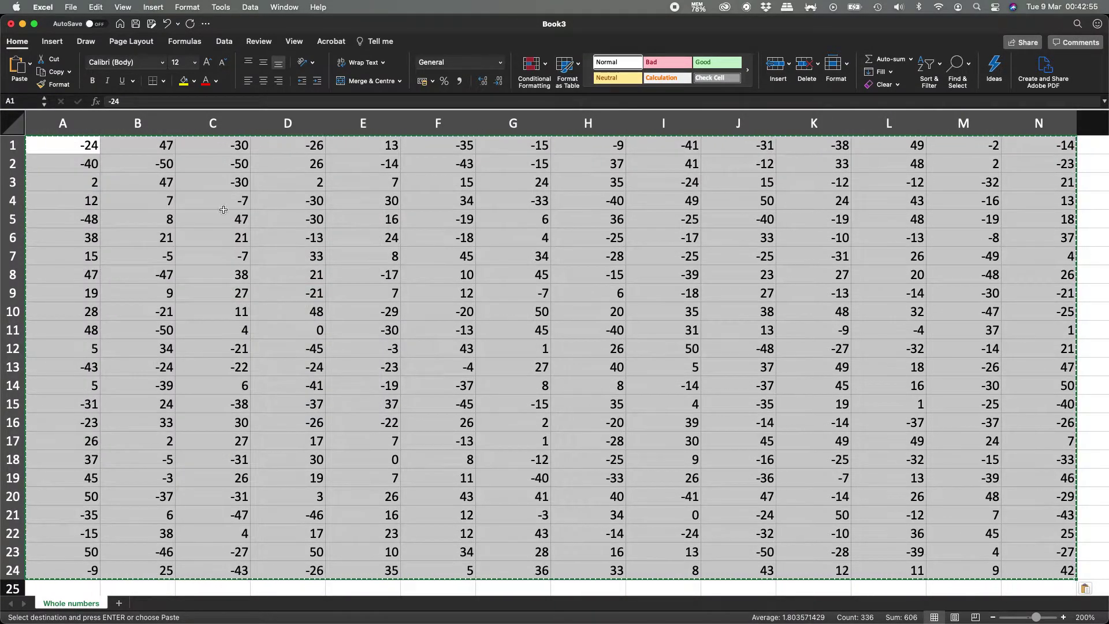
Examine the cells in column A to check whether they hold fixed values instead of formulas
{"action": "left_click", "coordinate": [277, 205]}
{"action": "key", "text": "Home"}
{"action": "key", "text": "Up"}
{"action": "key", "text": "Up"}
{"action": "key", "text": "Up"}
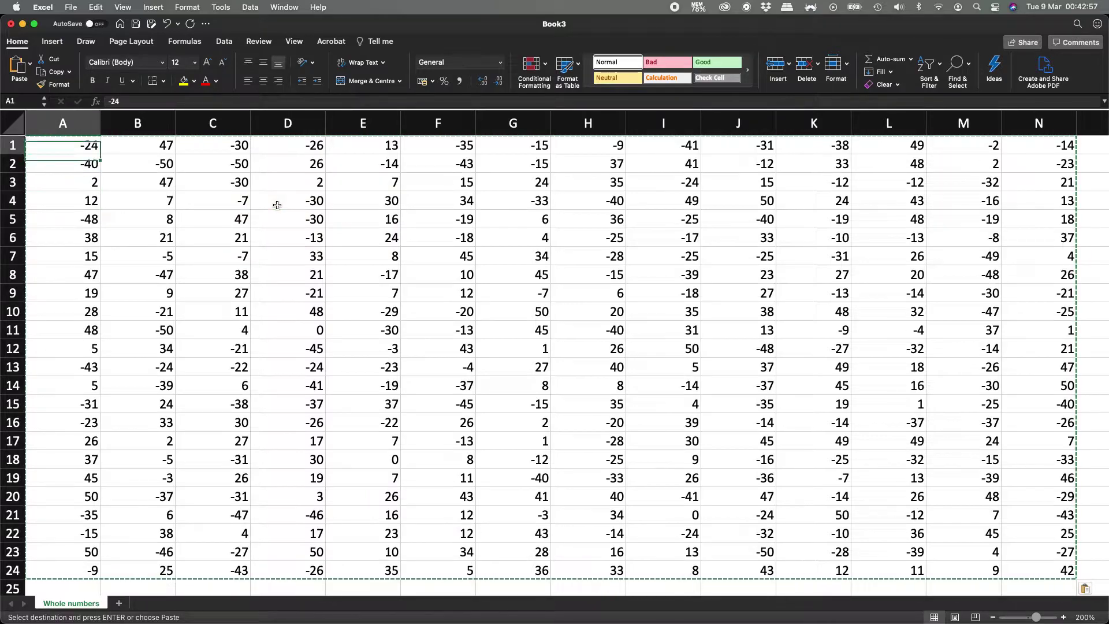
{"action": "key", "text": "Down"}
{"action": "key", "text": "Down"}
{"action": "key", "text": "Down"}
{"action": "key", "text": "Down"}
{"action": "key", "text": "Down"}
{"action": "key", "text": "Down"}
{"action": "key", "text": "Down"}
{"action": "key", "text": "Down"}
{"action": "key", "text": "Down"}
{"action": "key", "text": "Down"}
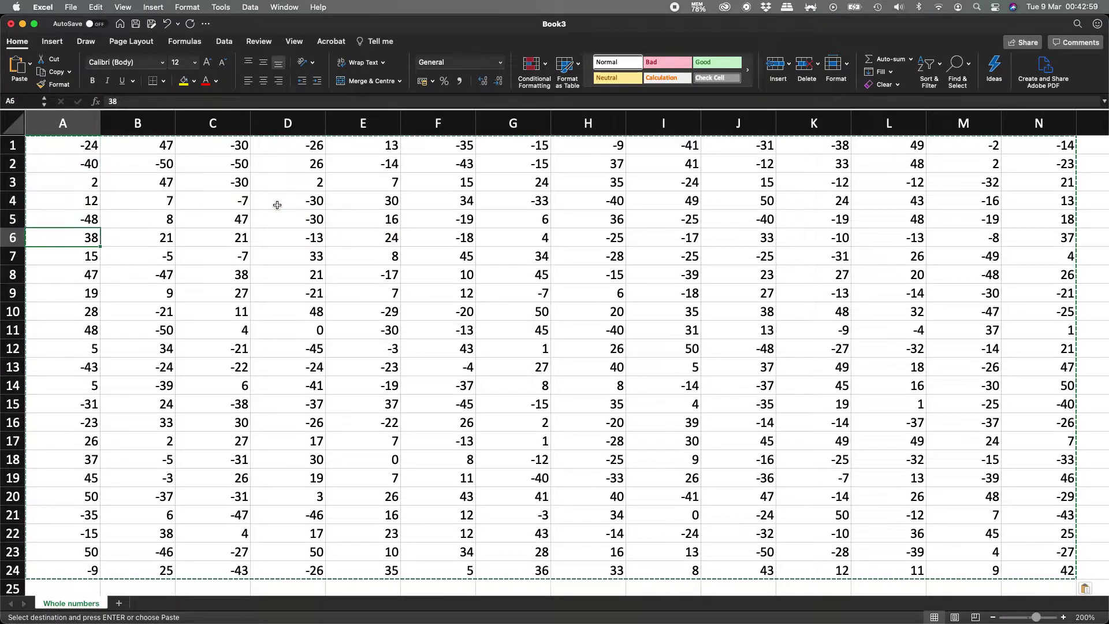
{"action": "key", "text": "Up"}
{"action": "key", "text": "Up"}
{"action": "key", "text": "Up"}
{"action": "key", "text": "Up"}
{"action": "key", "text": "Up"}
{"action": "key", "text": "Up"}
{"action": "key", "text": "Up"}
{"action": "key", "text": "Up"}
{"action": "key", "text": "Up"}
{"action": "key", "text": "Up"}
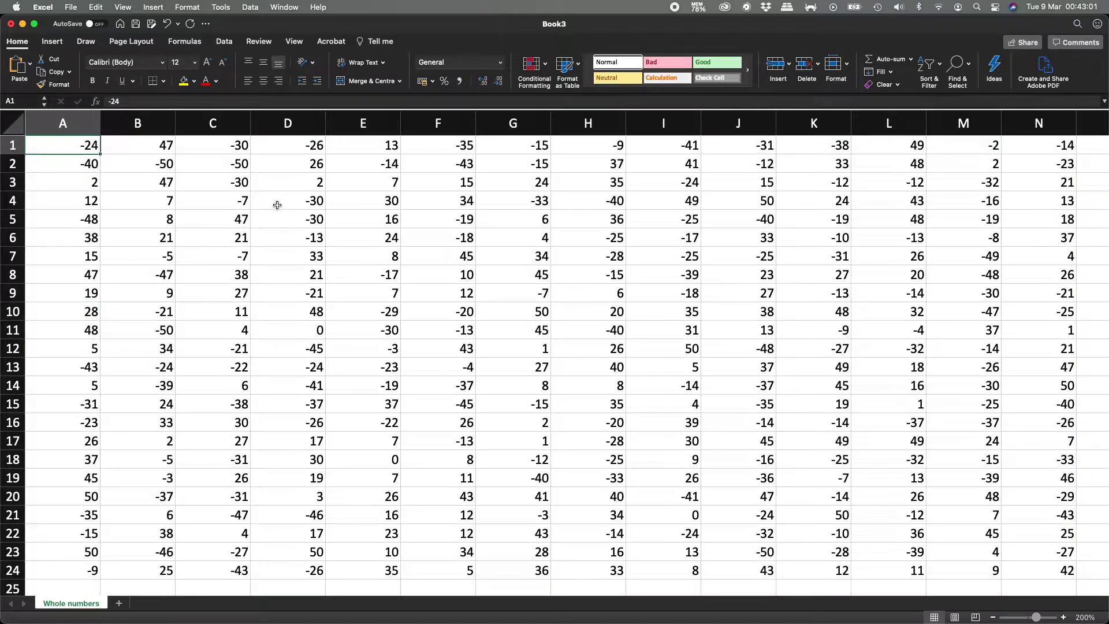
Try selecting the whole number range A1:N24 and release the selection
{"action": "key", "text": "super+a"}
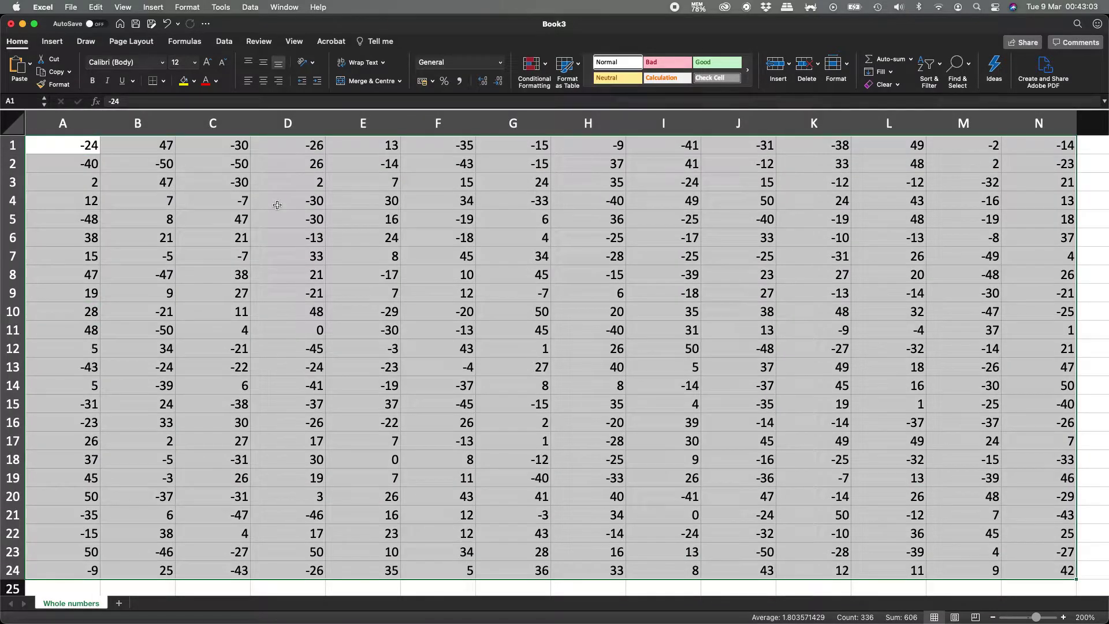
{"action": "key", "text": "Up"}
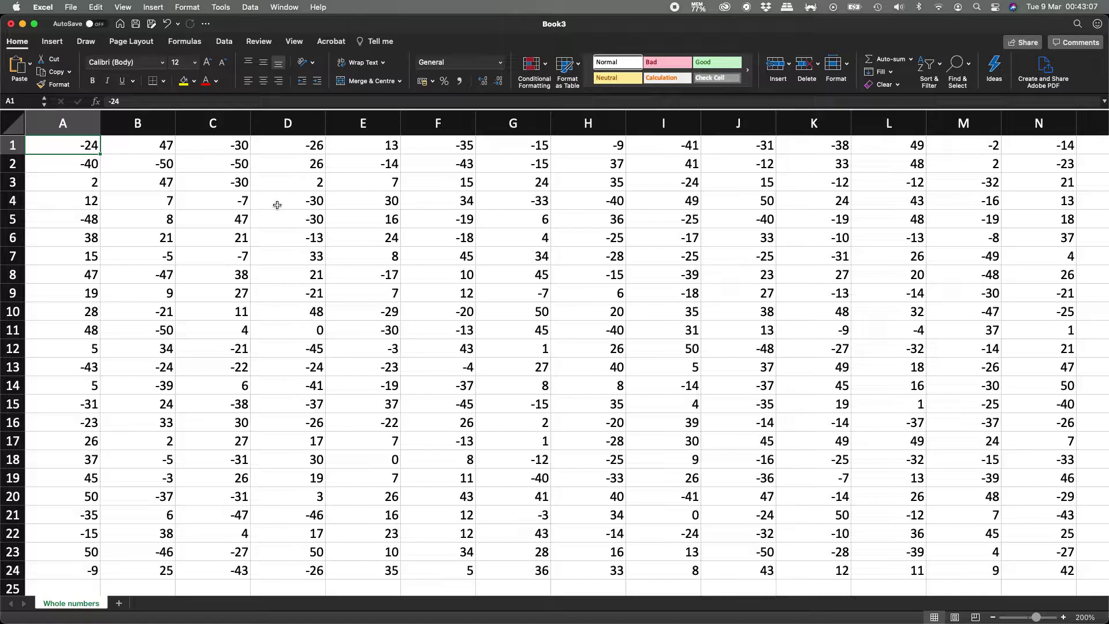
{"action": "key", "text": "shift+Right"}
{"action": "key", "text": "shift+Right"}
{"action": "key", "text": "shift+Right"}
{"action": "key", "text": "shift+Right"}
{"action": "key", "text": "shift+Right"}
{"action": "key", "text": "shift+Right"}
{"action": "key", "text": "shift+Right"}
{"action": "key", "text": "shift+Right"}
{"action": "key", "text": "shift+Right"}
{"action": "key", "text": "shift+Right"}
{"action": "key", "text": "shift+Right"}
{"action": "key", "text": "shift+Right"}
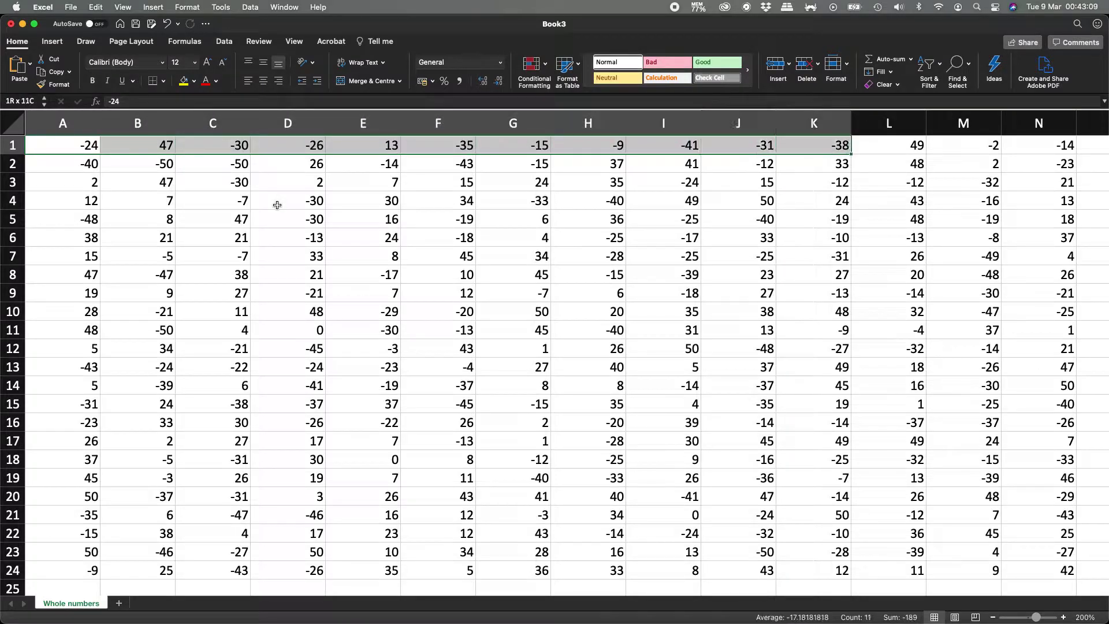
{"action": "key", "text": "shift+Right"}
{"action": "key", "text": "shift+Down"}
{"action": "key", "text": "shift+Down"}
{"action": "key", "text": "shift+Down"}
{"action": "key", "text": "shift+Down"}
{"action": "key", "text": "shift+Down"}
{"action": "key", "text": "shift+Down"}
{"action": "key", "text": "shift+Down"}
{"action": "key", "text": "shift+Down"}
{"action": "key", "text": "shift+Down"}
{"action": "key", "text": "shift+Down"}
{"action": "key", "text": "shift+Down"}
{"action": "key", "text": "shift+Down"}
{"action": "key", "text": "shift+Down"}
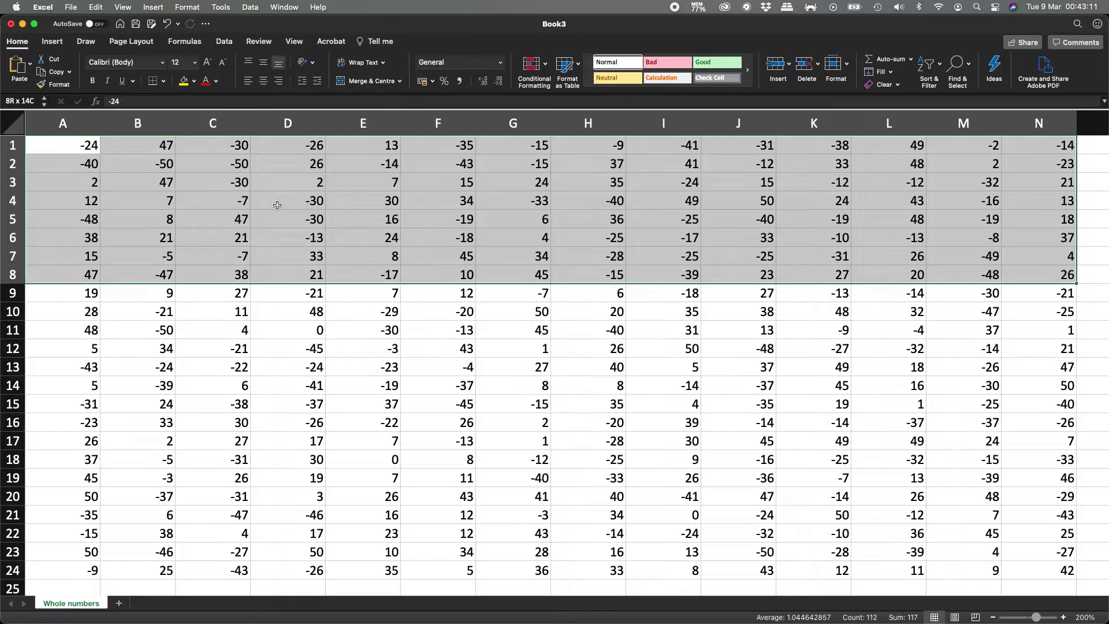
{"action": "key", "text": "shift+Down"}
{"action": "key", "text": "shift+Down"}
{"action": "key", "text": "shift+Down"}
{"action": "key", "text": "shift+Down"}
{"action": "key", "text": "shift+Down"}
{"action": "key", "text": "shift+Down"}
{"action": "key", "text": "shift+Down"}
{"action": "key", "text": "shift+Down"}
{"action": "key", "text": "shift+Down"}
{"action": "key", "text": "shift+Down"}
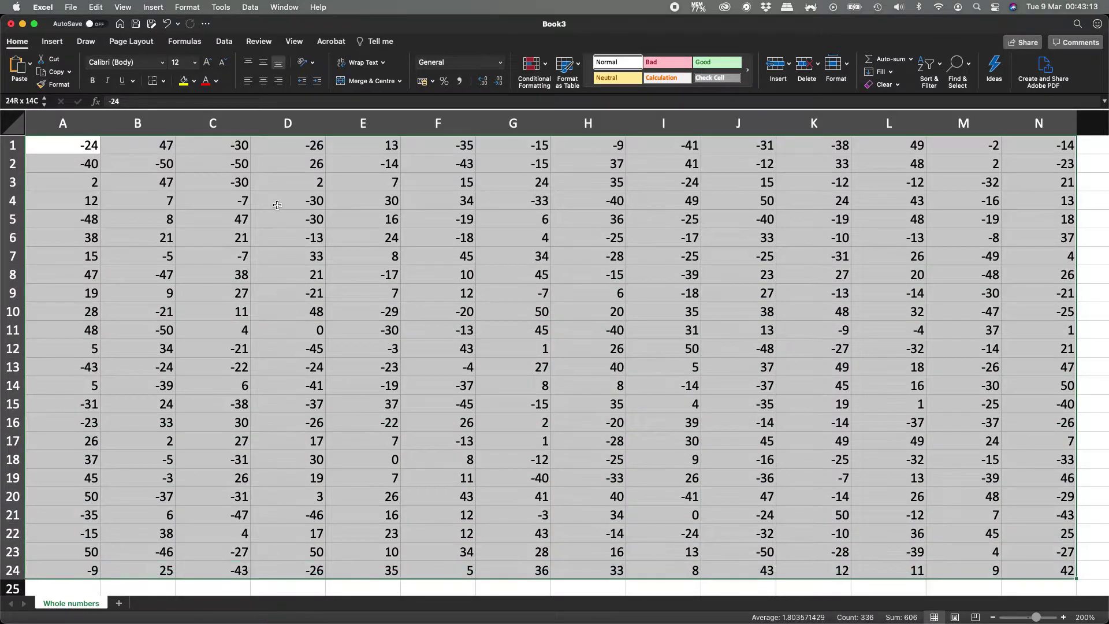
{"action": "key", "text": "Up"}
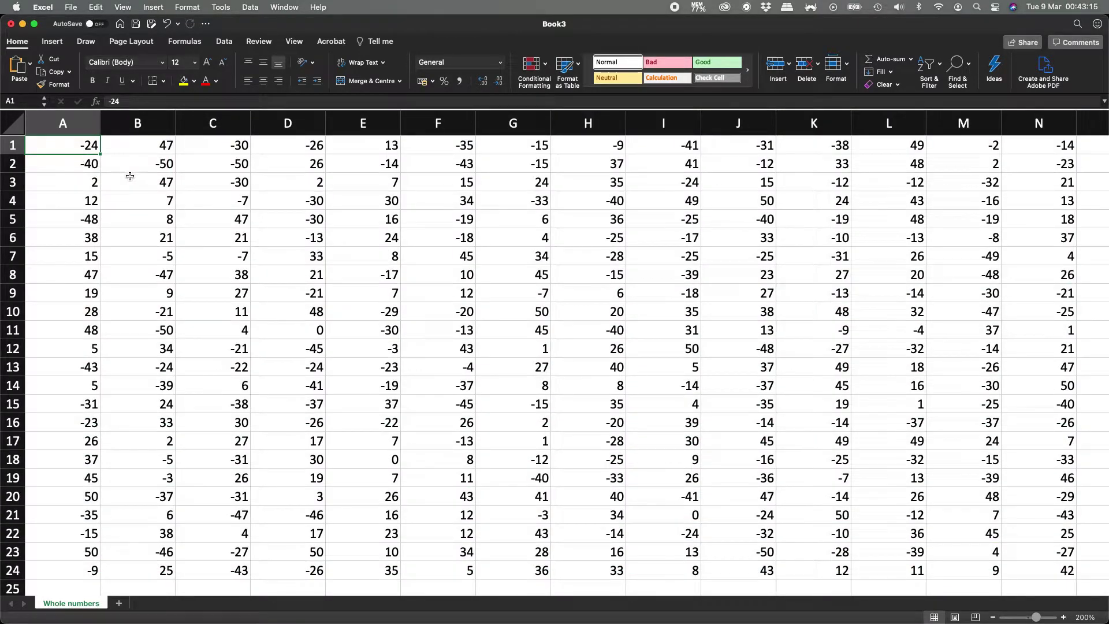
Highlight the top 10 items in A1:N24 using Light Red Fill with Dark Red Text, and undo that rule
{"action": "left_click", "coordinate": [119, 176]}
{"action": "left_click_drag", "start_coordinate": [57, 145], "coordinate": [1010, 570]}
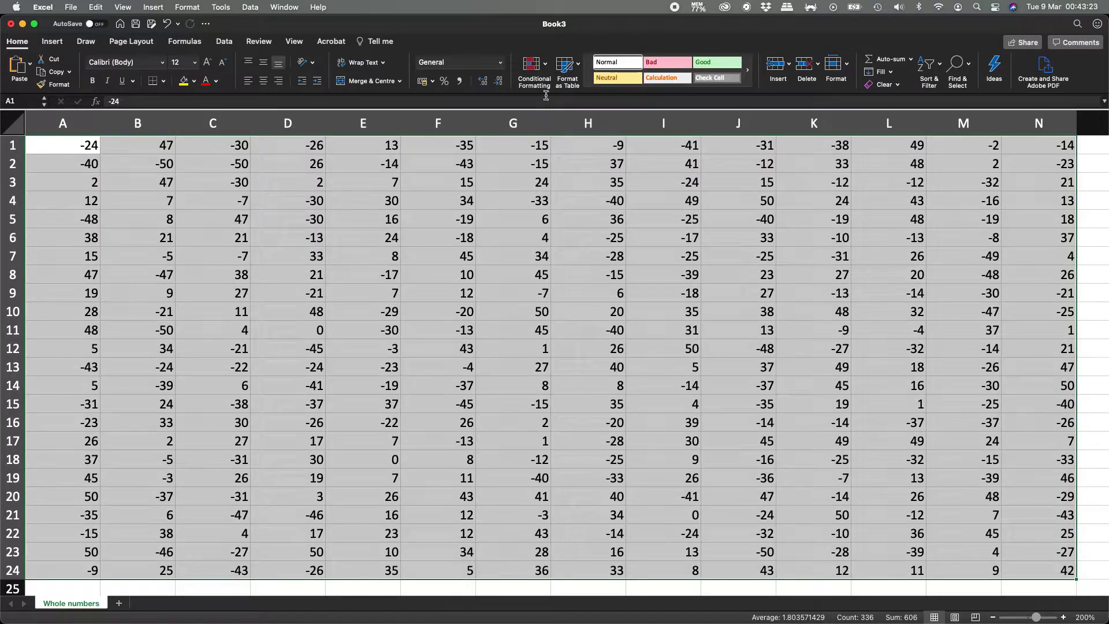
{"action": "left_click", "coordinate": [544, 65]}
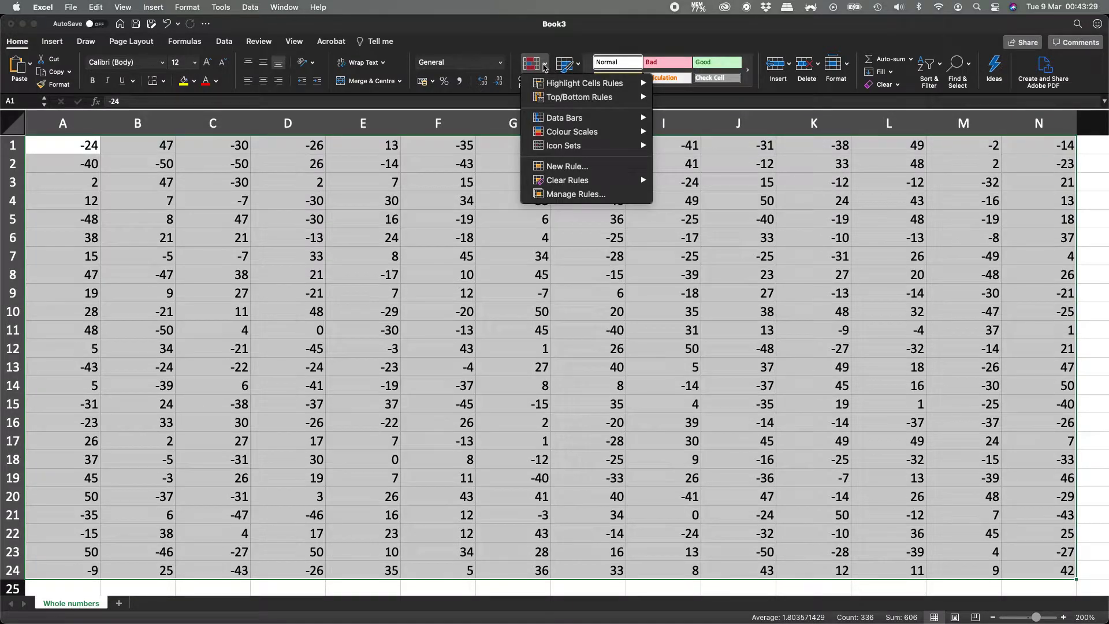
{"action": "mouse_move", "coordinate": [568, 82]}
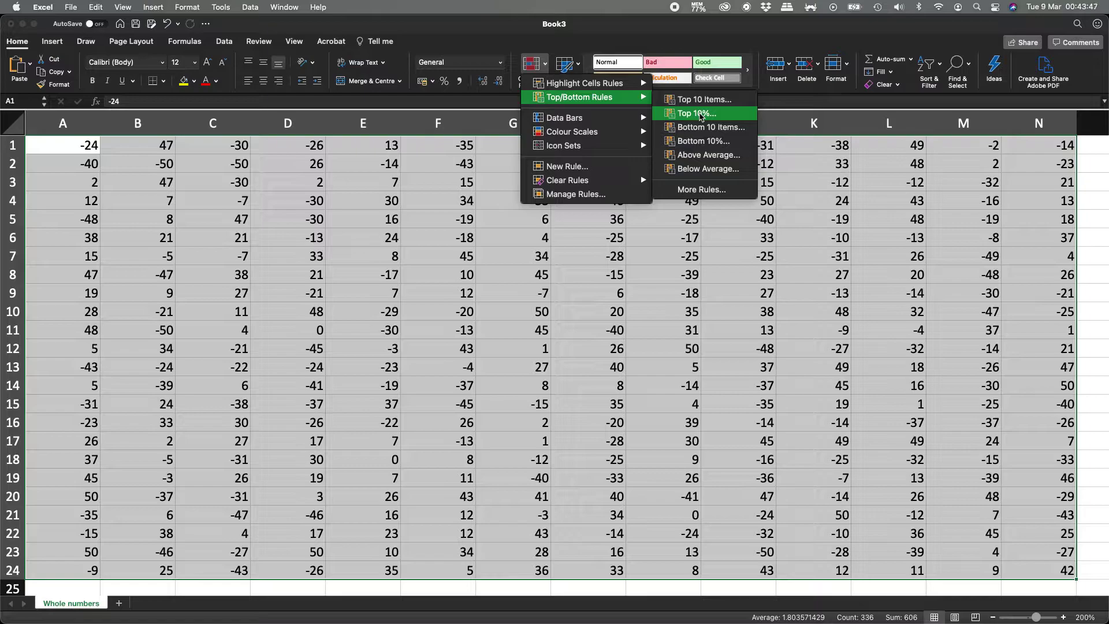
{"action": "left_click", "coordinate": [738, 103]}
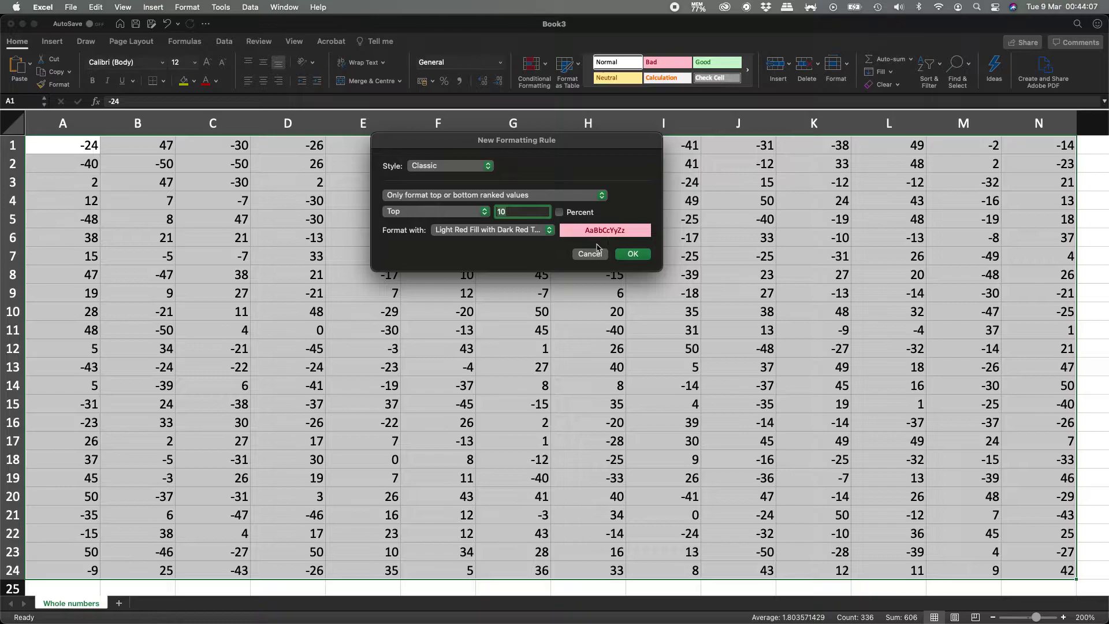
{"action": "left_click", "coordinate": [632, 254]}
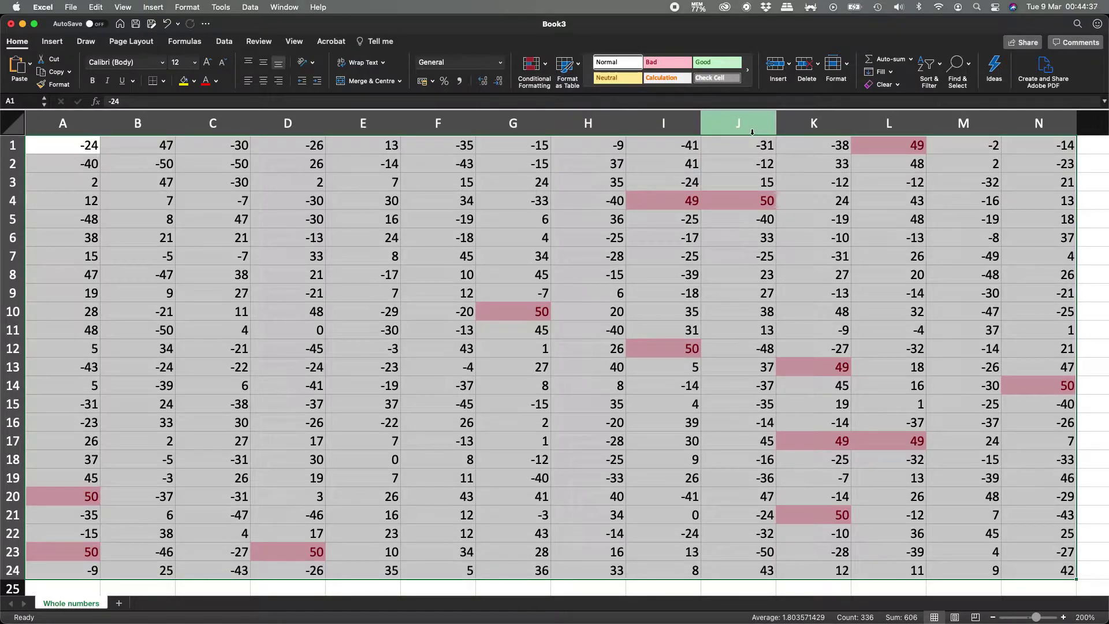
{"action": "key", "text": "super+z"}
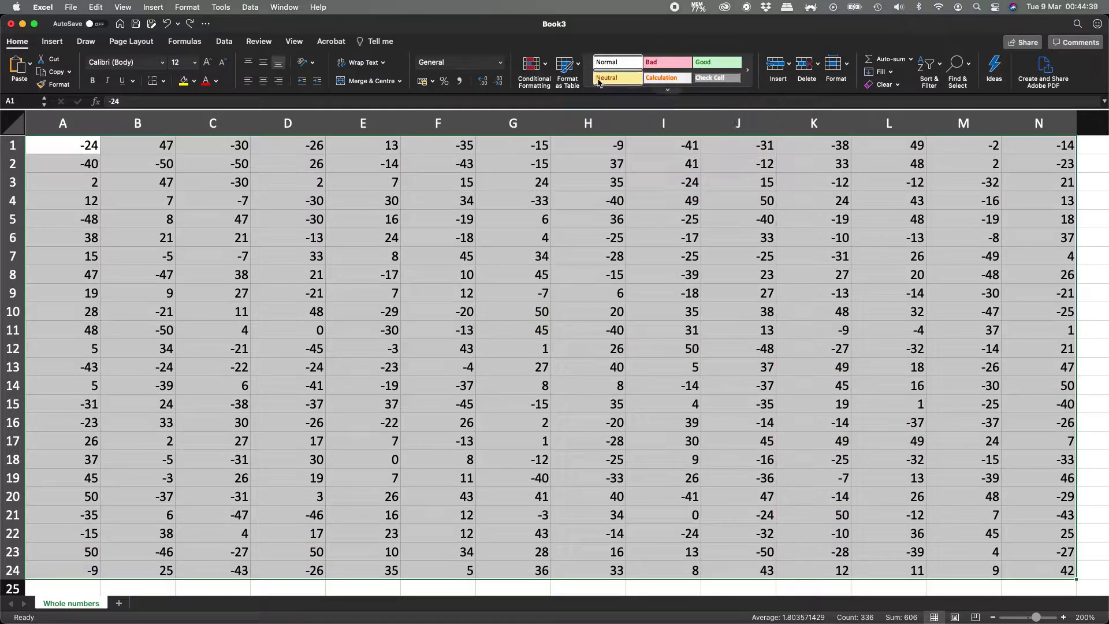
Highlight the bottom 10 items in A1:N24 using Light Red Fill with Dark Red Text
{"action": "left_click", "coordinate": [547, 65]}
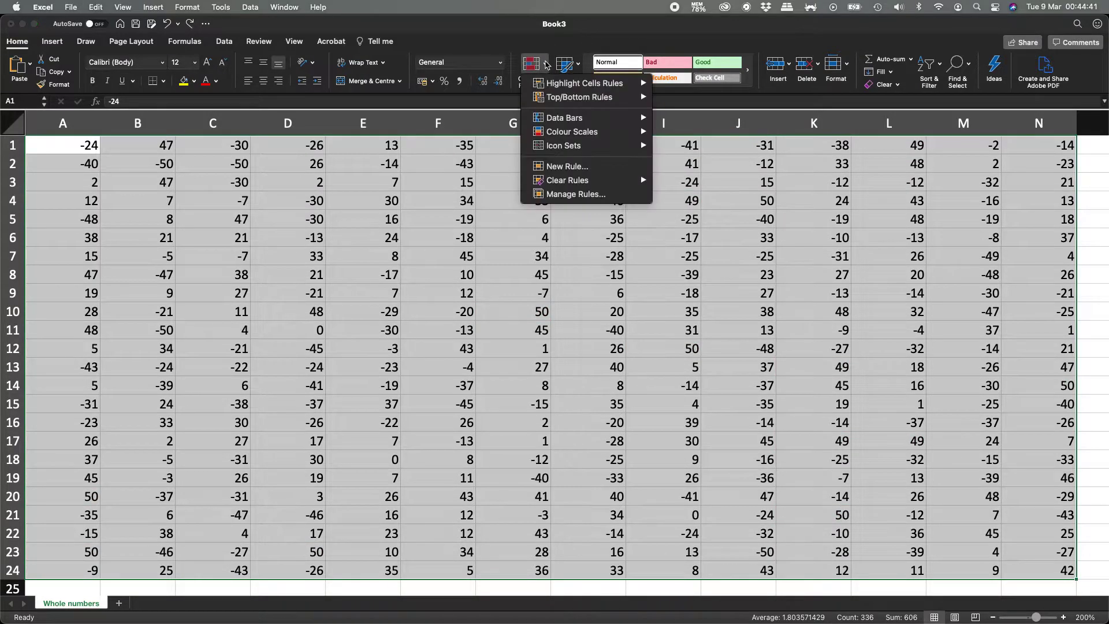
{"action": "mouse_move", "coordinate": [592, 99]}
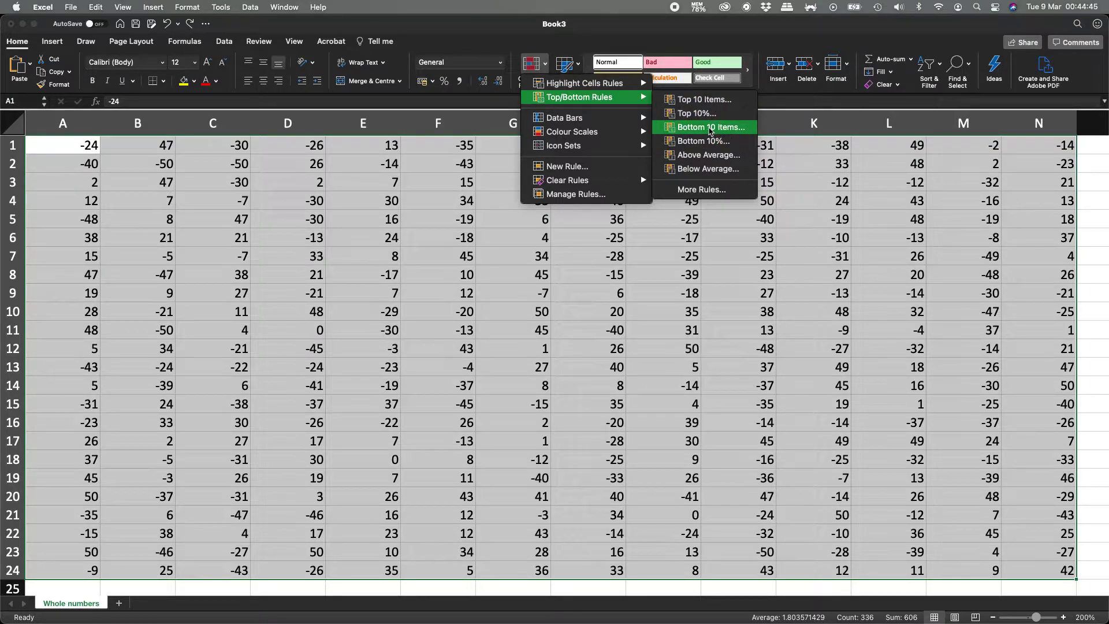
{"action": "left_click", "coordinate": [710, 128]}
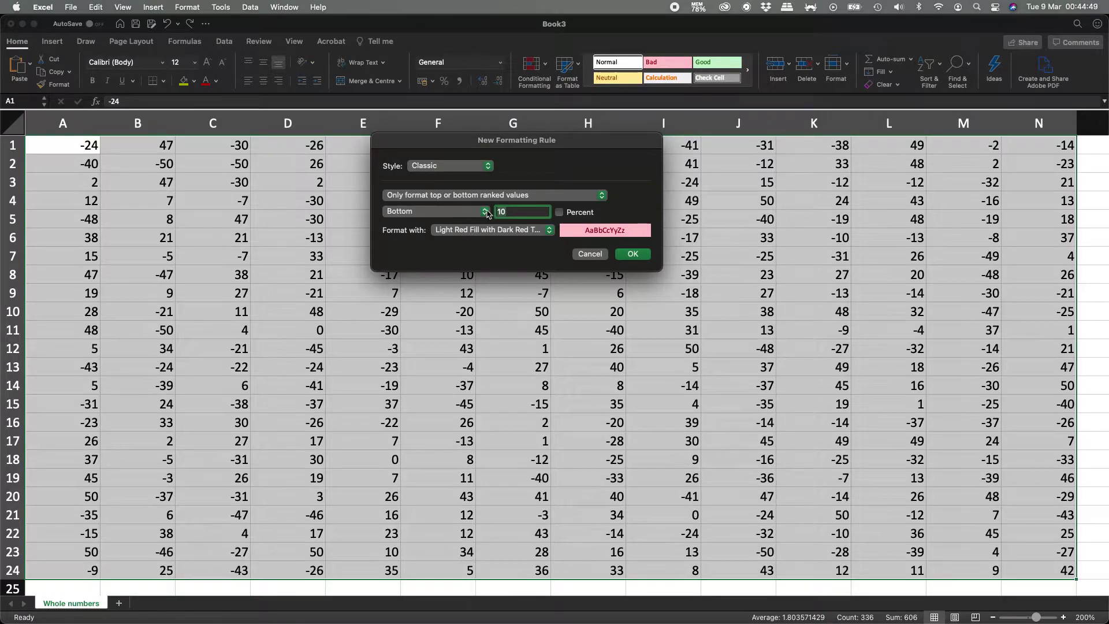
{"action": "left_click", "coordinate": [629, 255]}
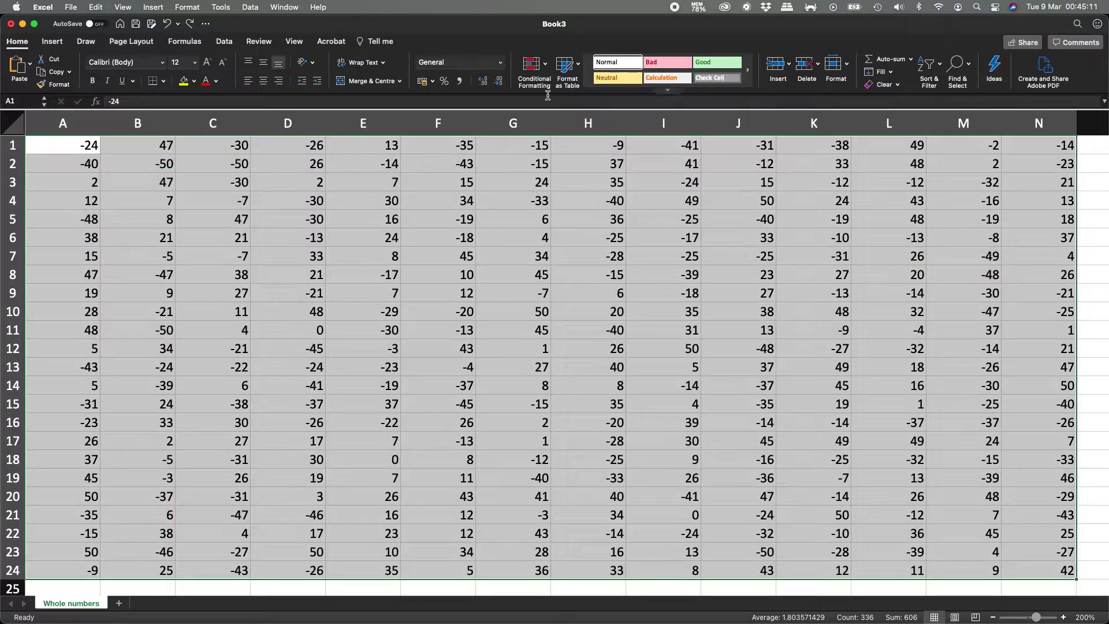
Start a Top 10% rule for A1:N24 and try the preset formats from Yellow Fill with Dark Yellow Text through Red Border
{"action": "left_click", "coordinate": [546, 65]}
{"action": "mouse_move", "coordinate": [589, 100]}
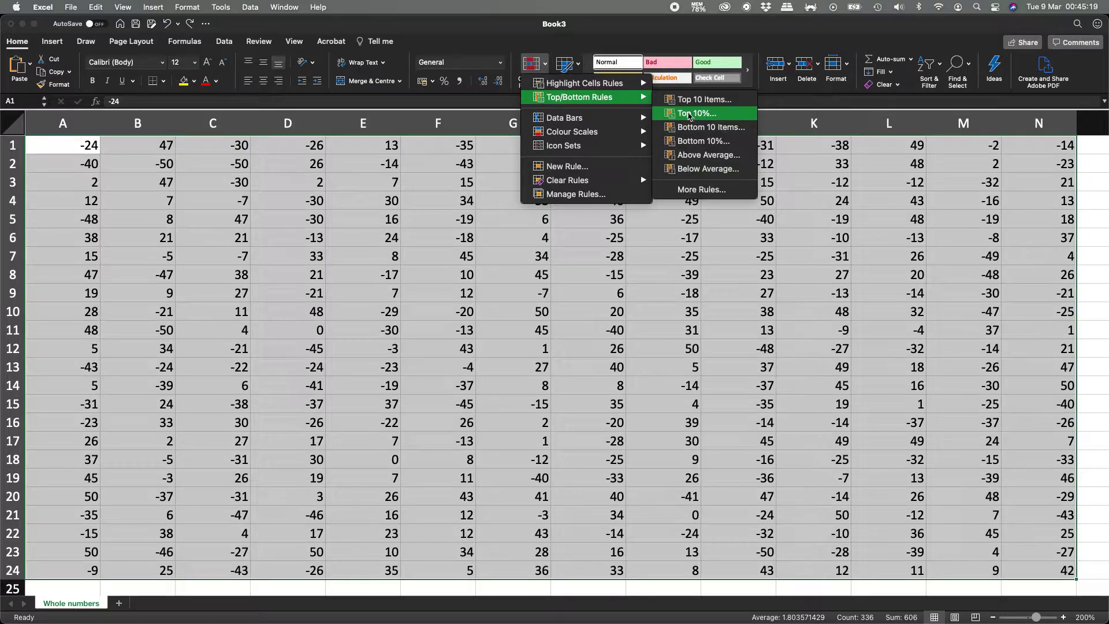
{"action": "left_click", "coordinate": [689, 115]}
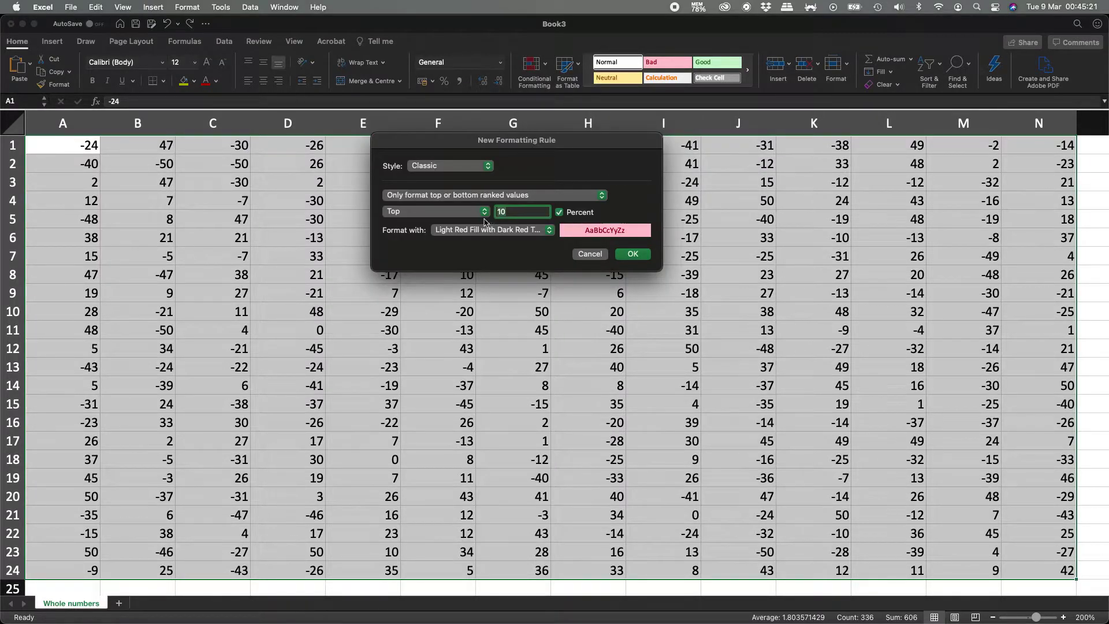
{"action": "left_click", "coordinate": [532, 231]}
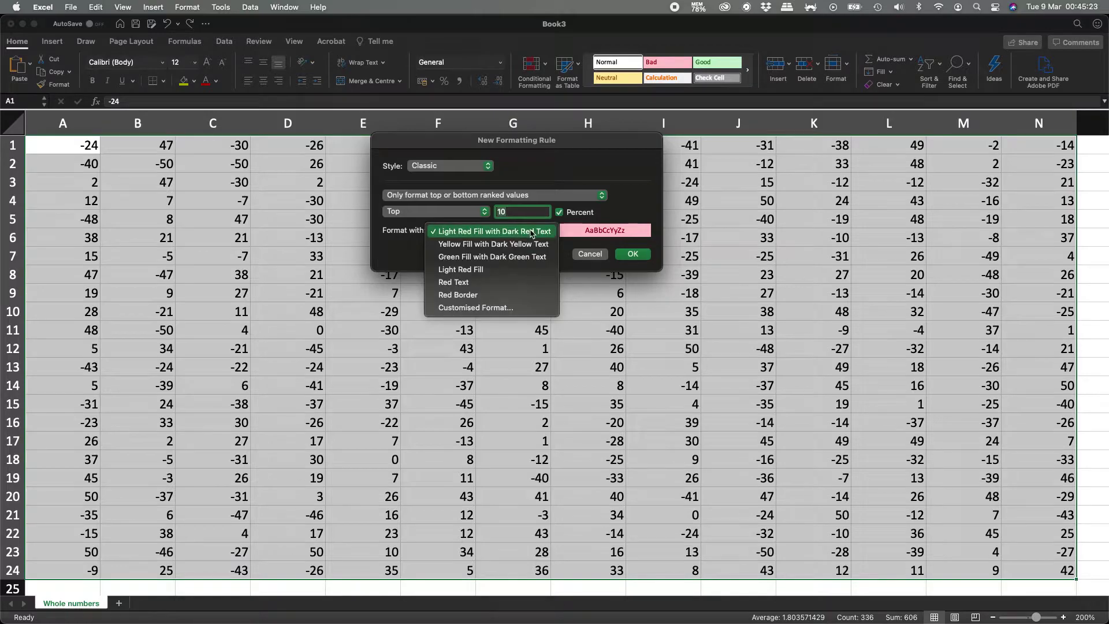
{"action": "left_click", "coordinate": [507, 245]}
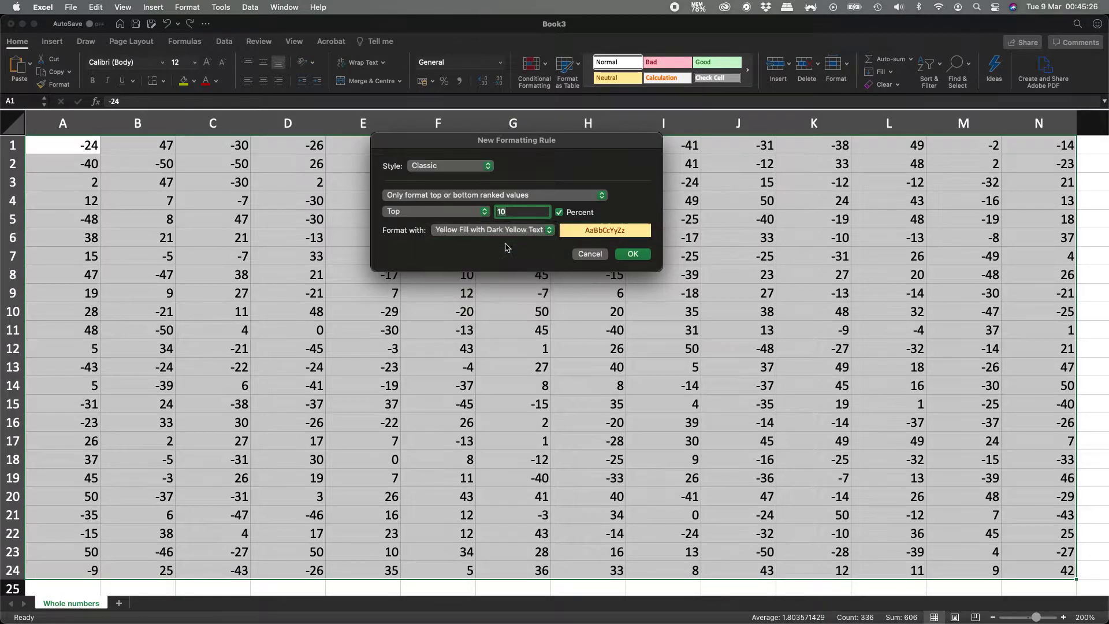
{"action": "left_click", "coordinate": [536, 233]}
{"action": "left_click", "coordinate": [528, 245]}
{"action": "left_click", "coordinate": [532, 234]}
{"action": "left_click", "coordinate": [528, 245]}
{"action": "left_click", "coordinate": [526, 233]}
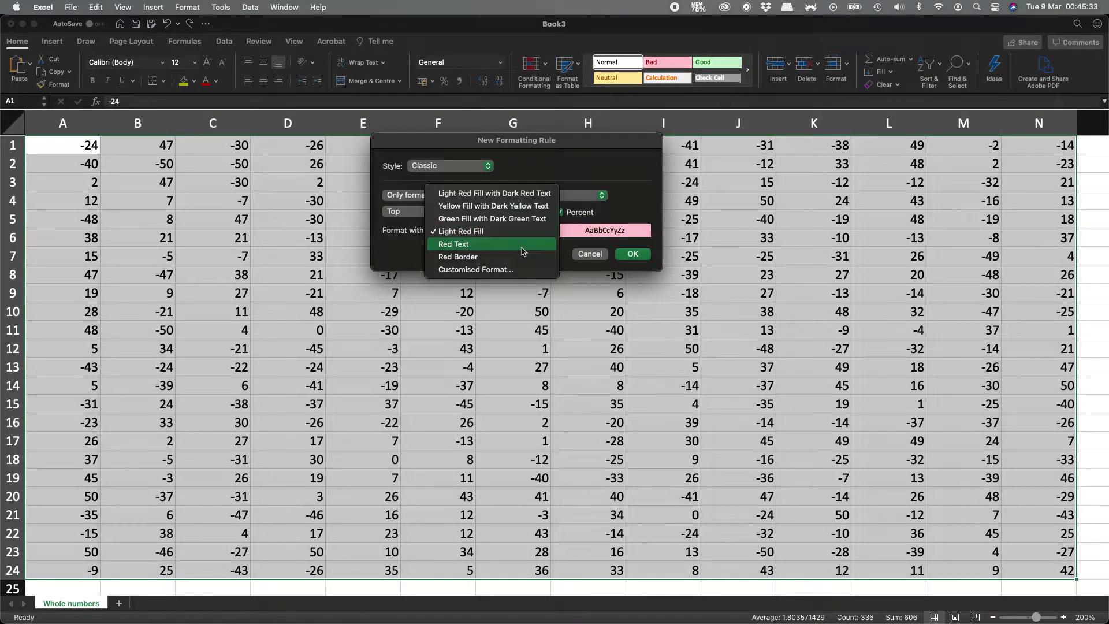
{"action": "left_click", "coordinate": [524, 247]}
{"action": "left_click", "coordinate": [527, 232]}
{"action": "left_click", "coordinate": [528, 248]}
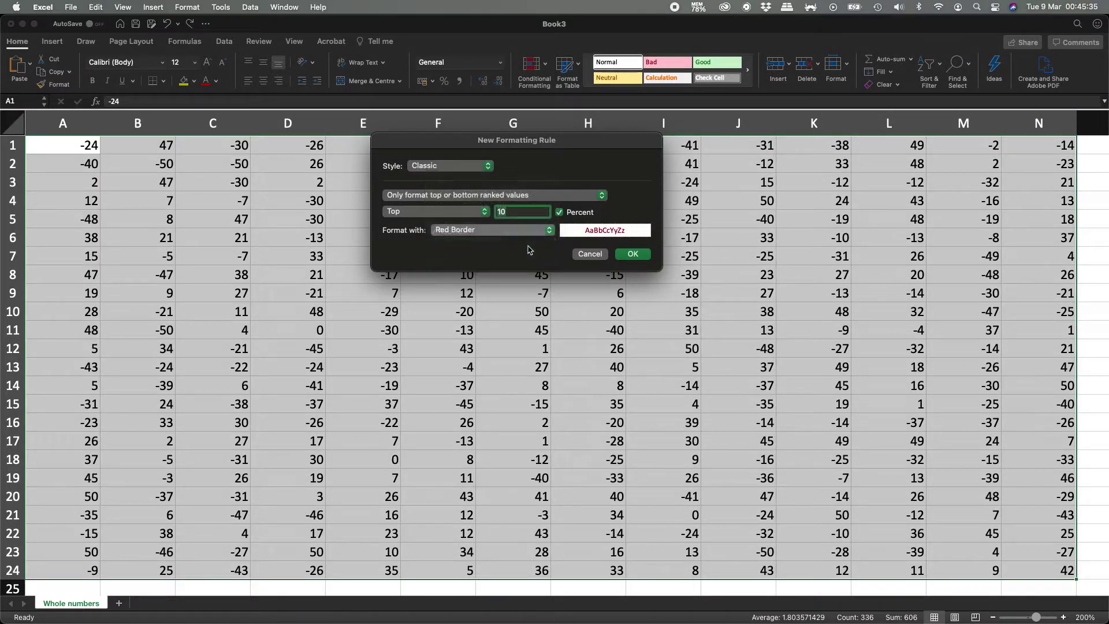
Give the Top 10% rule a customised format with a bold yellow font and apply it to A1:N24
{"action": "left_click", "coordinate": [539, 232]}
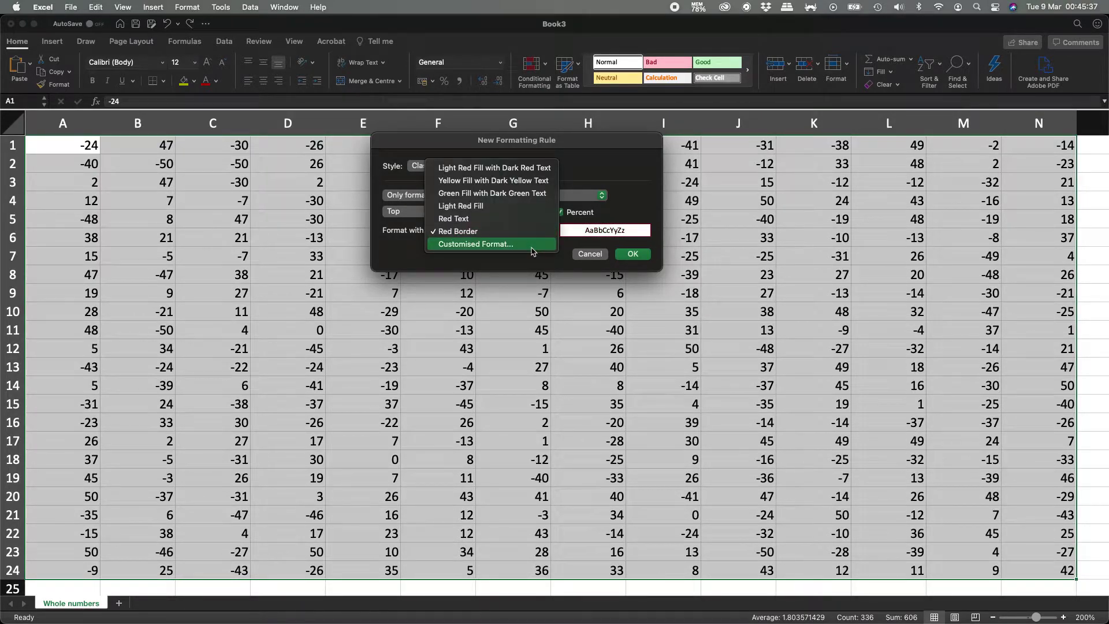
{"action": "left_click", "coordinate": [534, 245]}
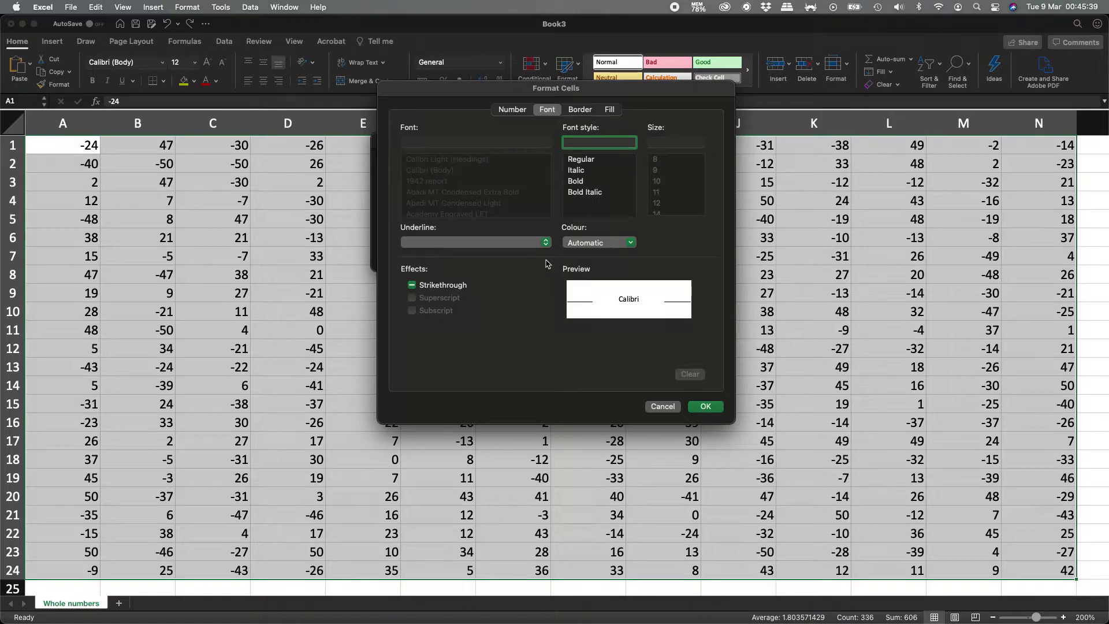
{"action": "left_click", "coordinate": [587, 183]}
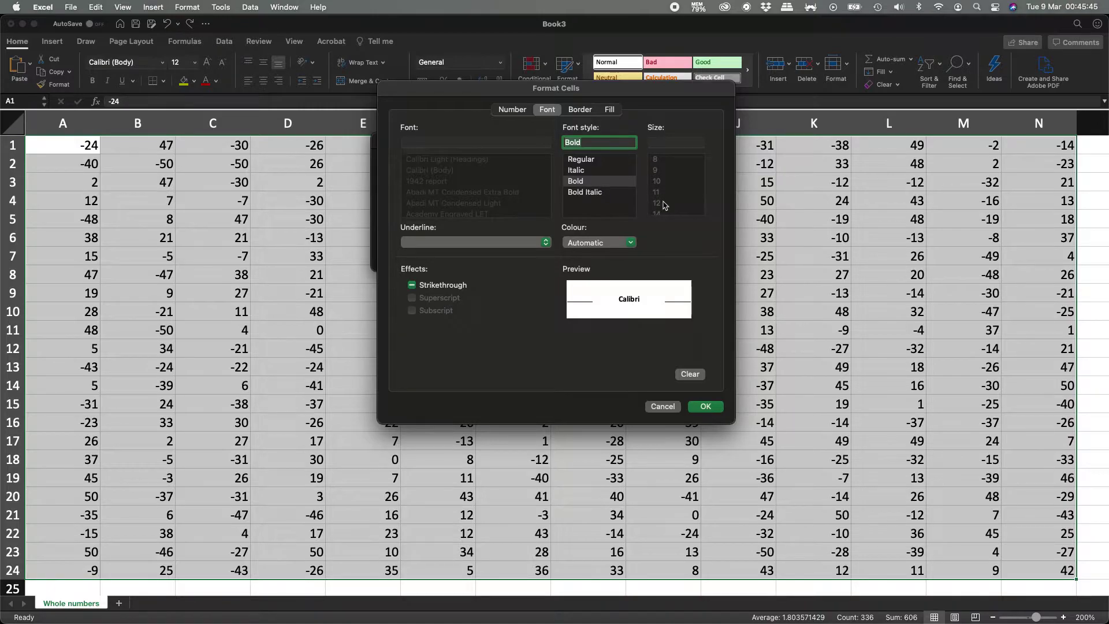
{"action": "left_click", "coordinate": [604, 247]}
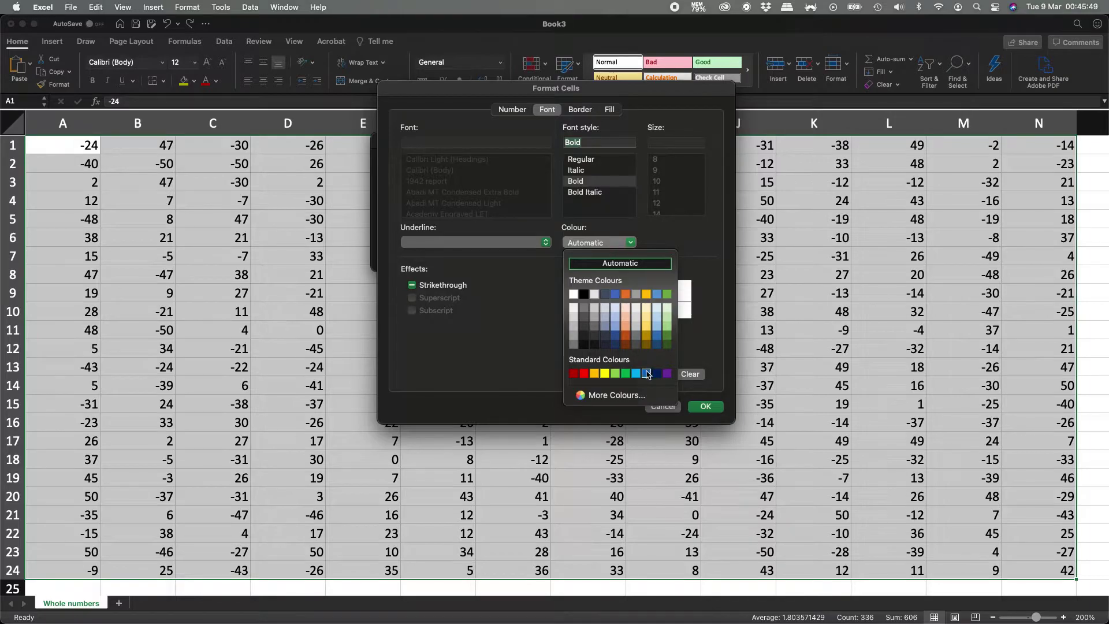
{"action": "left_click", "coordinate": [605, 374]}
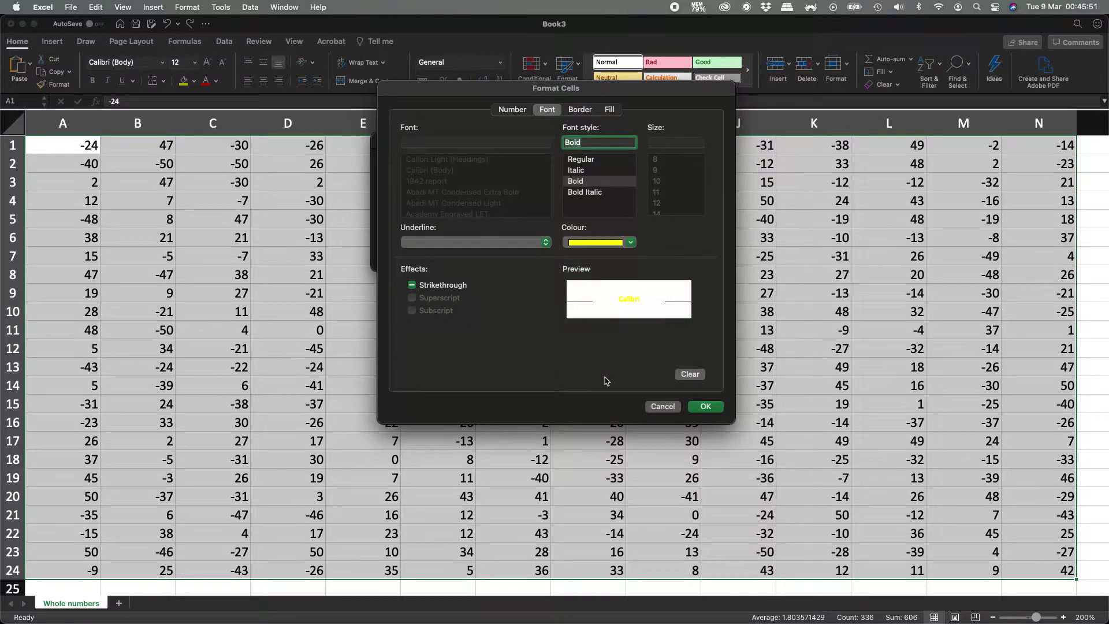
{"action": "left_click", "coordinate": [704, 407]}
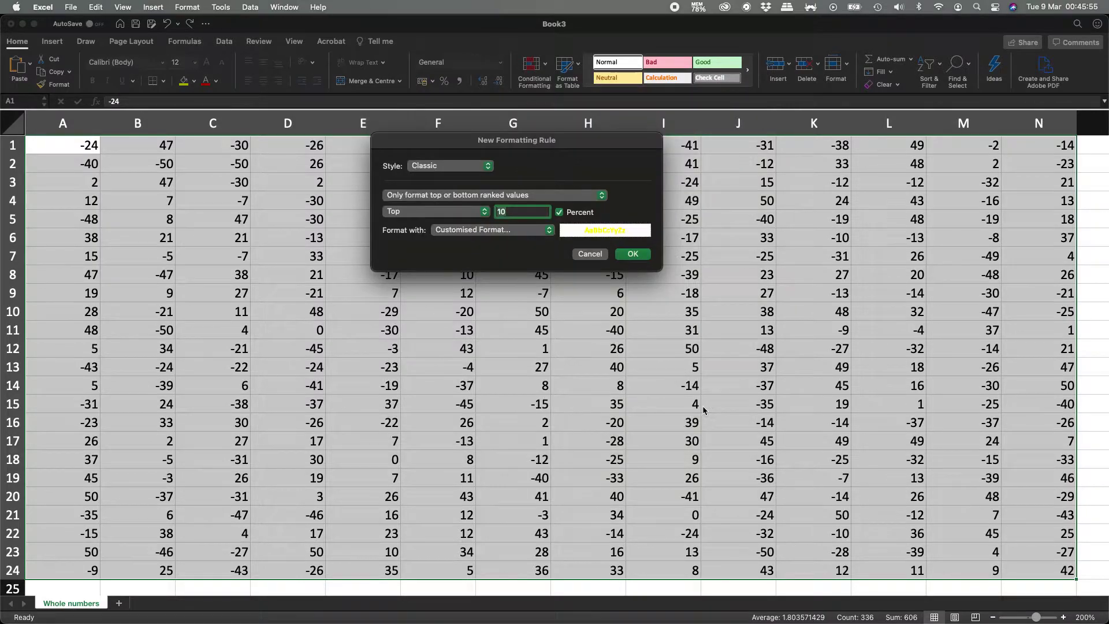
{"action": "left_click", "coordinate": [631, 255]}
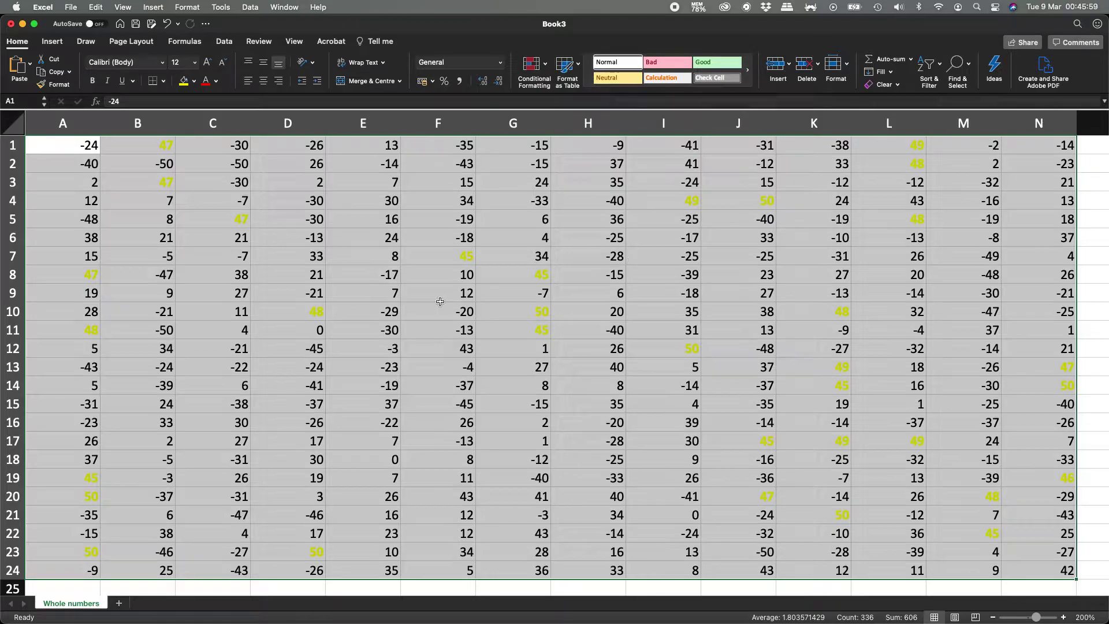
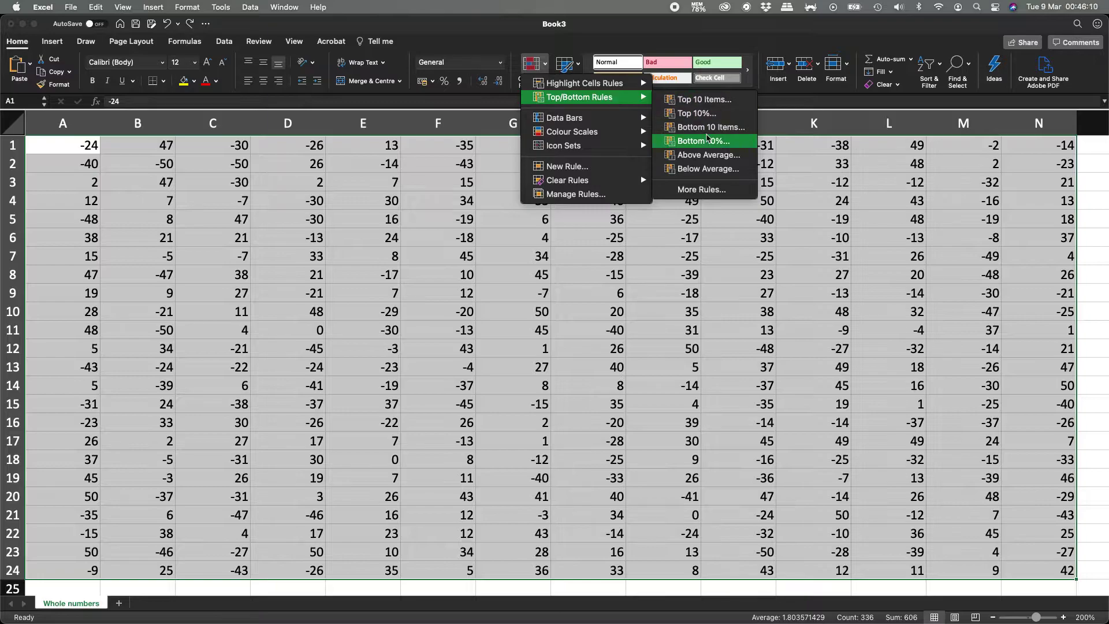
Highlight the bottom 10% of A1:N24 using Yellow Fill with Dark Yellow Text, and undo that rule
{"action": "left_click", "coordinate": [709, 141]}
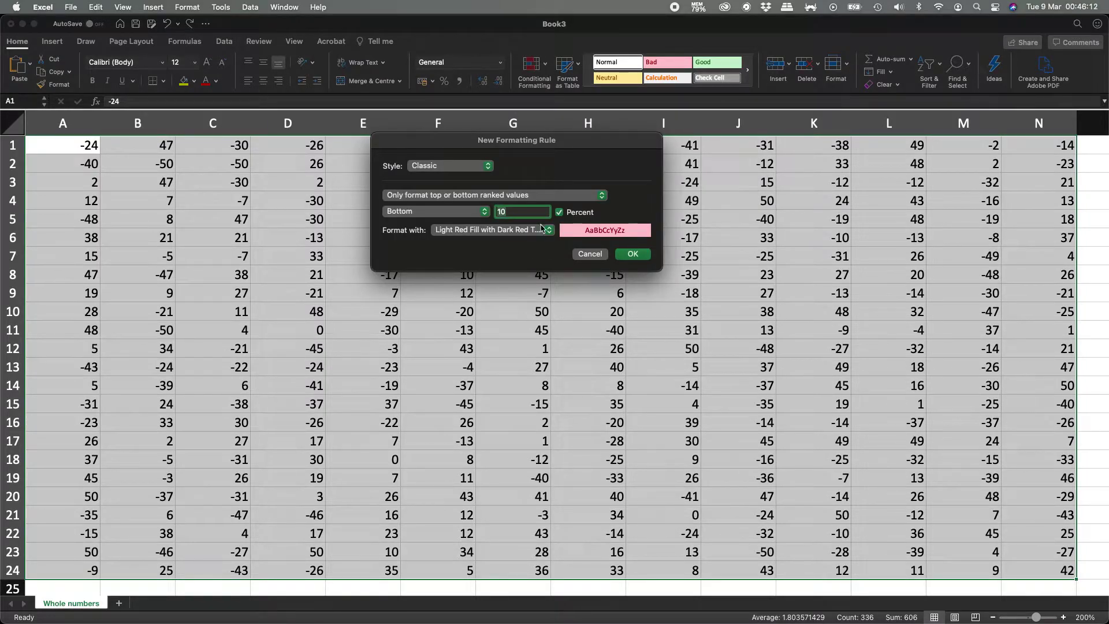
{"action": "left_click", "coordinate": [533, 233]}
{"action": "left_click", "coordinate": [528, 244]}
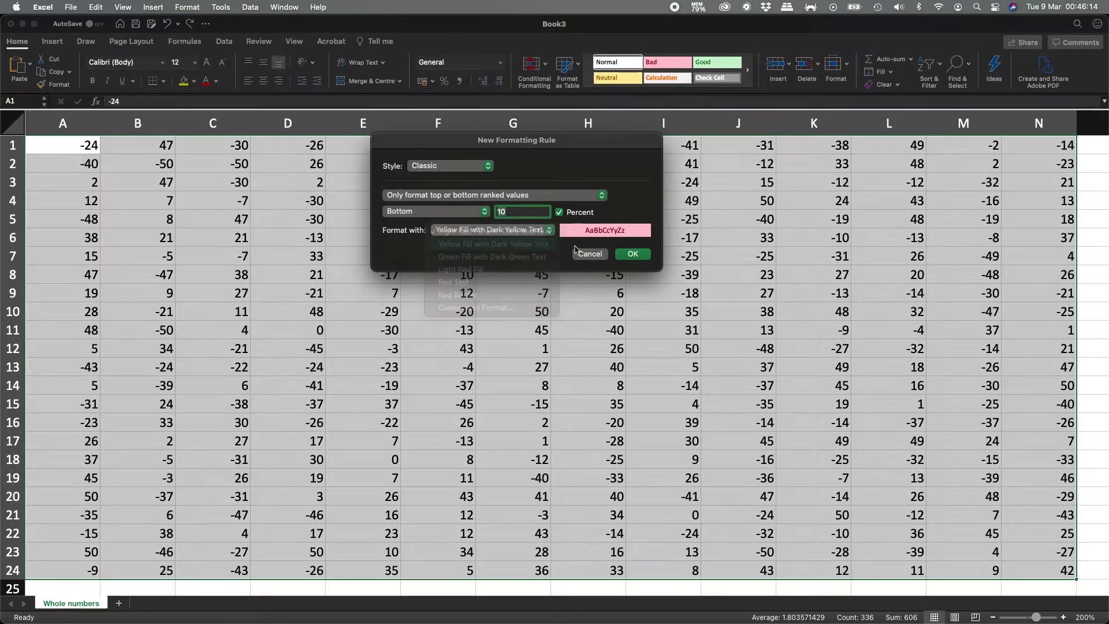
{"action": "left_click", "coordinate": [632, 255]}
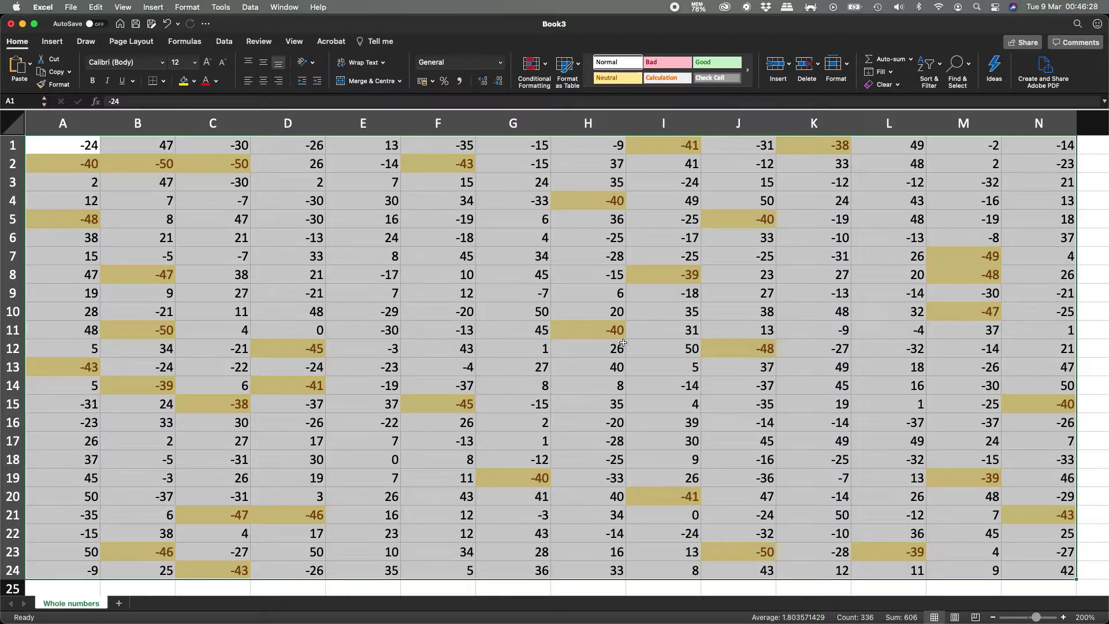
{"action": "key", "text": "super+z"}
{"action": "left_click", "coordinate": [537, 68]}
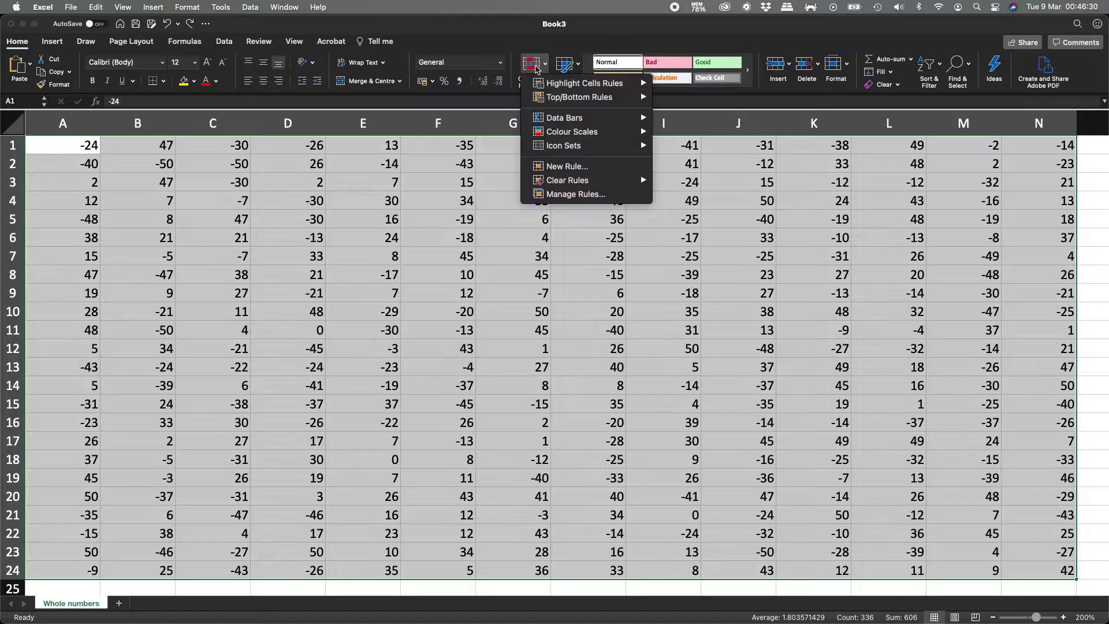
{"action": "mouse_move", "coordinate": [590, 103]}
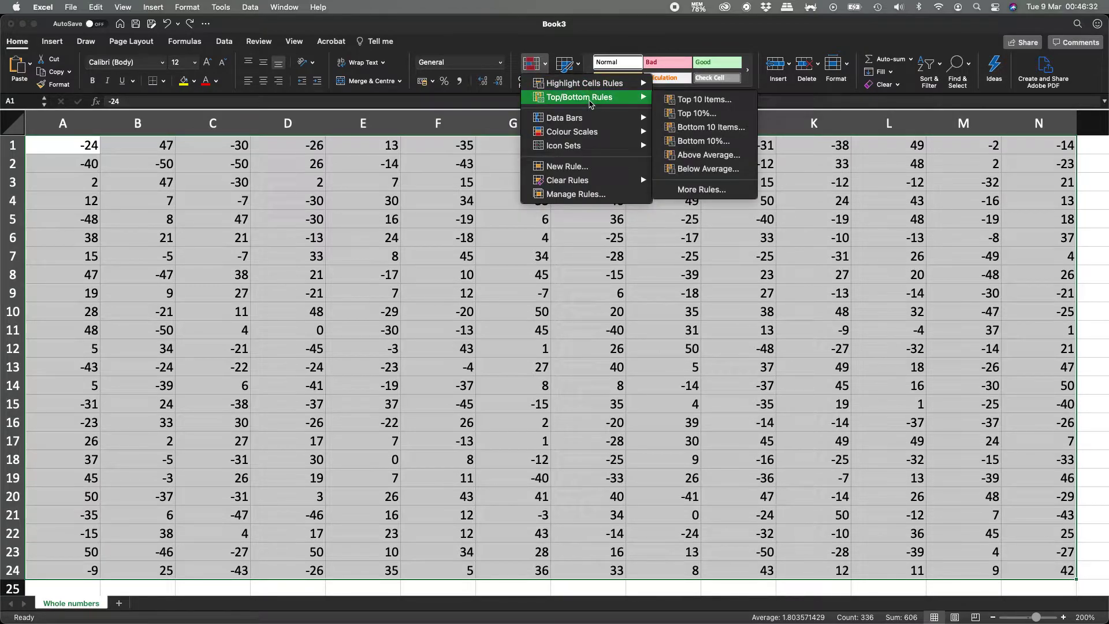
{"action": "left_click", "coordinate": [345, 226]}
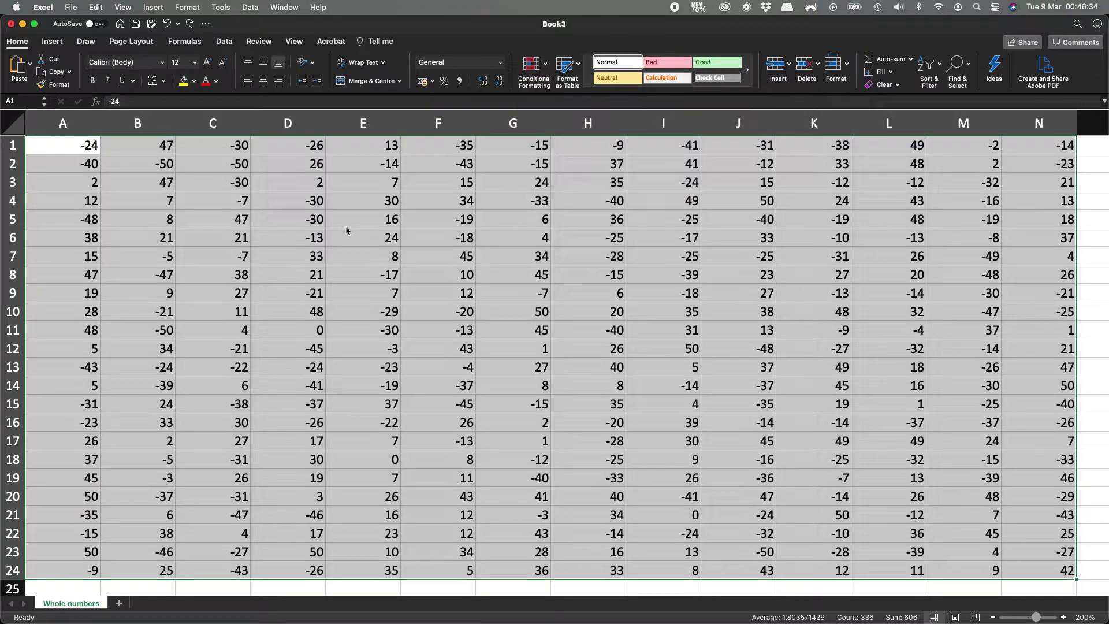
Sort the table by column E from smallest to largest, expanding the selection, and select the sorted numbers E1:E24
{"action": "left_click", "coordinate": [346, 227]}
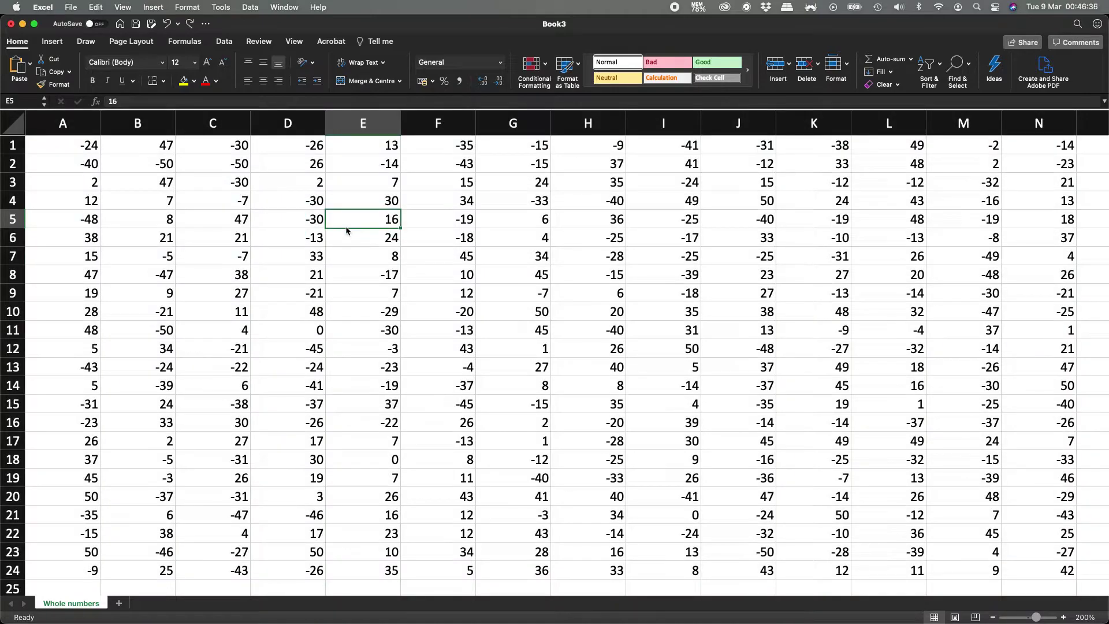
{"action": "key", "text": "super+Up"}
{"action": "key", "text": "Left"}
{"action": "key", "text": "Left"}
{"action": "key", "text": "Left"}
{"action": "key", "text": "Right"}
{"action": "key", "text": "Right"}
{"action": "key", "text": "Right"}
{"action": "key", "text": "Right"}
{"action": "key", "text": "Left"}
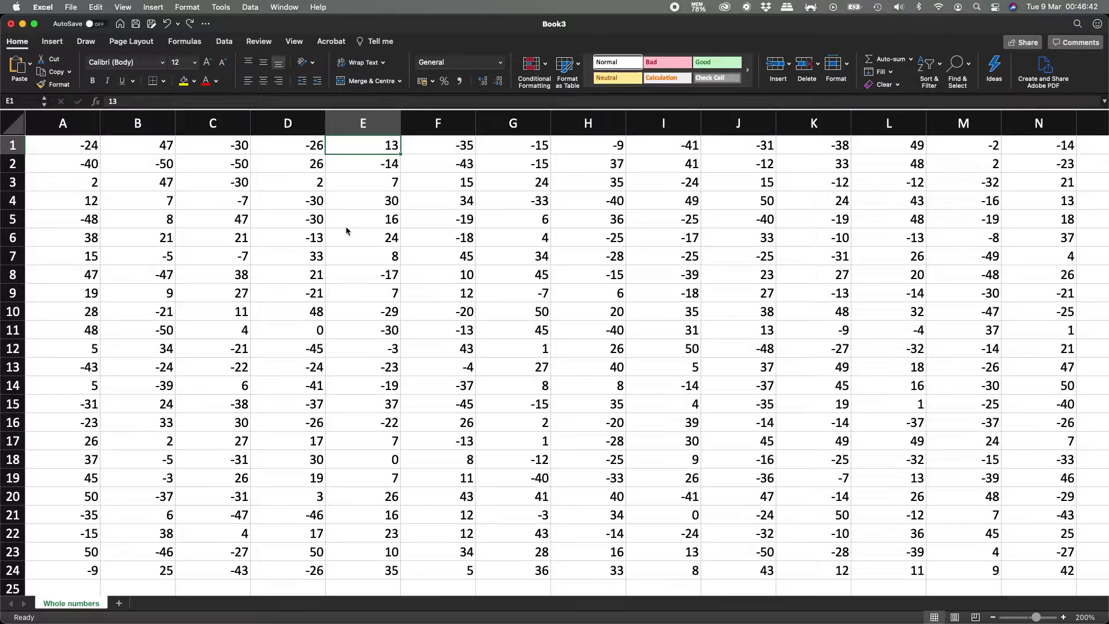
{"action": "key", "text": "shift+super+Down"}
{"action": "left_click", "coordinate": [373, 129]}
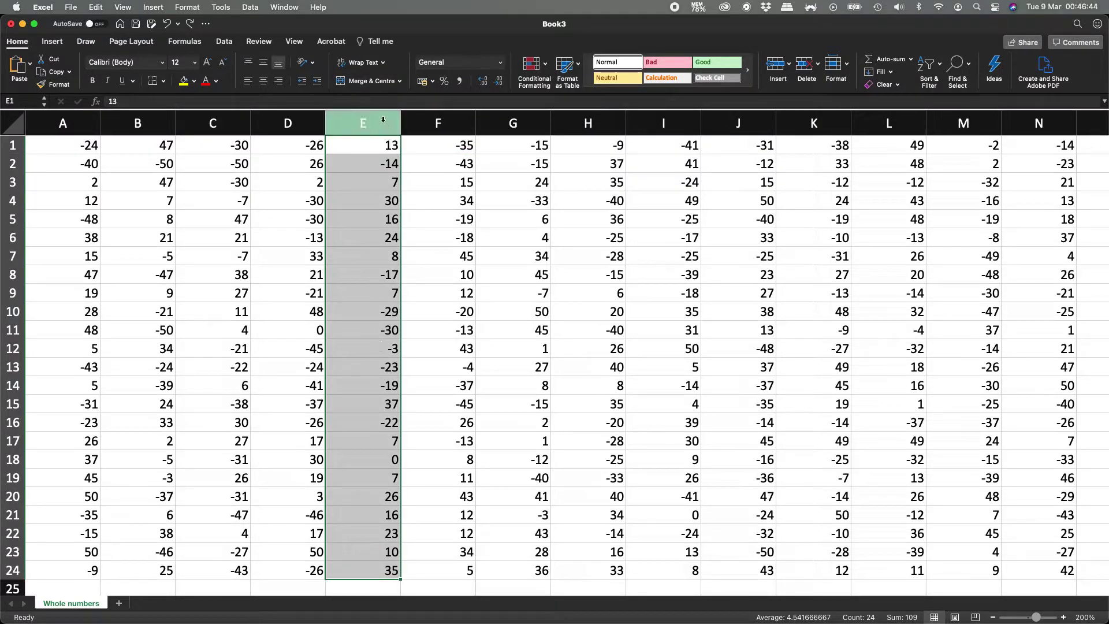
{"action": "left_click", "coordinate": [928, 68]}
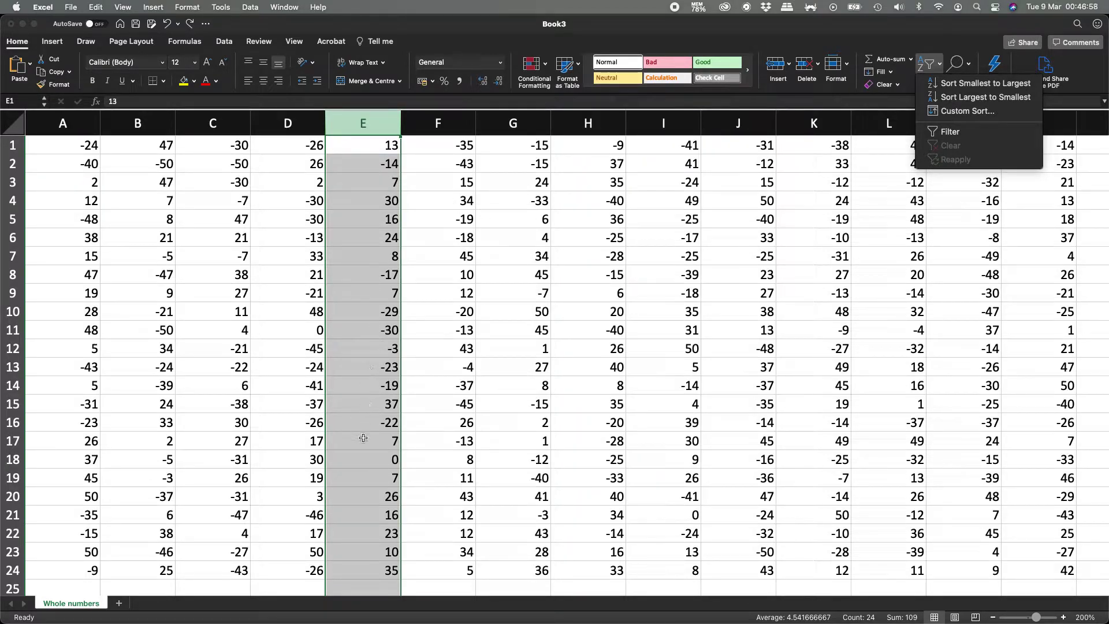
{"action": "left_click", "coordinate": [1000, 87]}
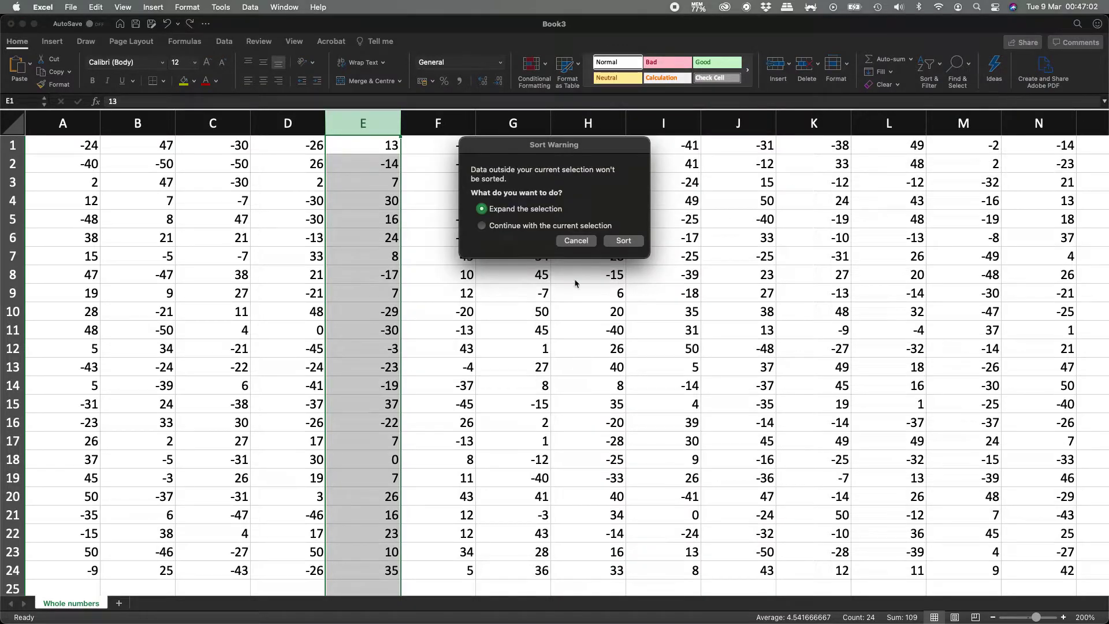
{"action": "left_click", "coordinate": [624, 241]}
{"action": "left_click", "coordinate": [372, 152]}
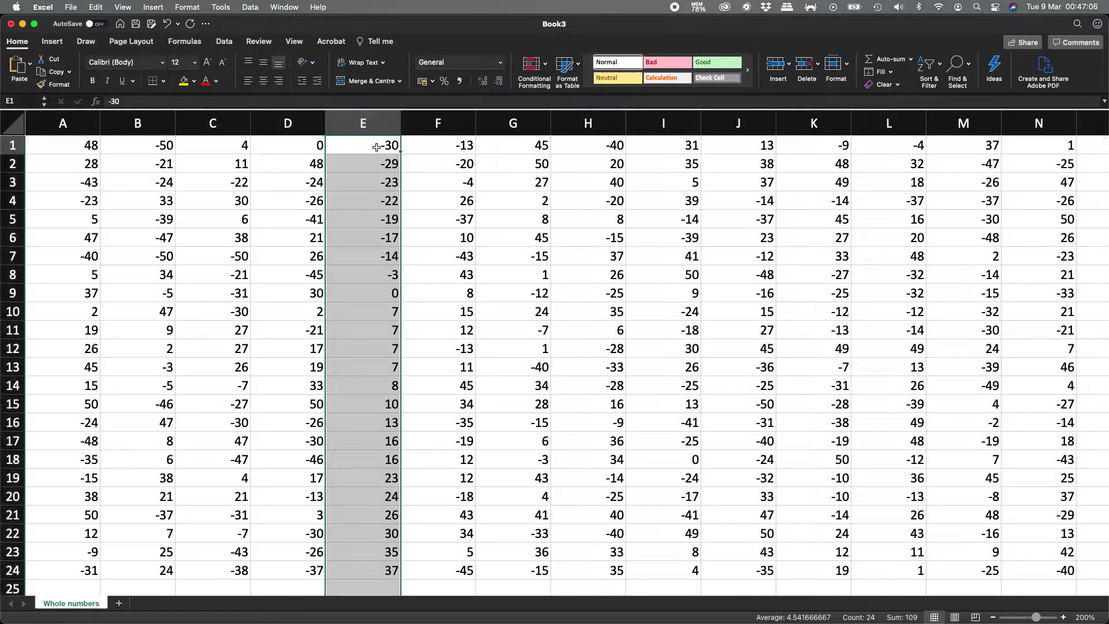
{"action": "key", "text": "super+shift+Down"}
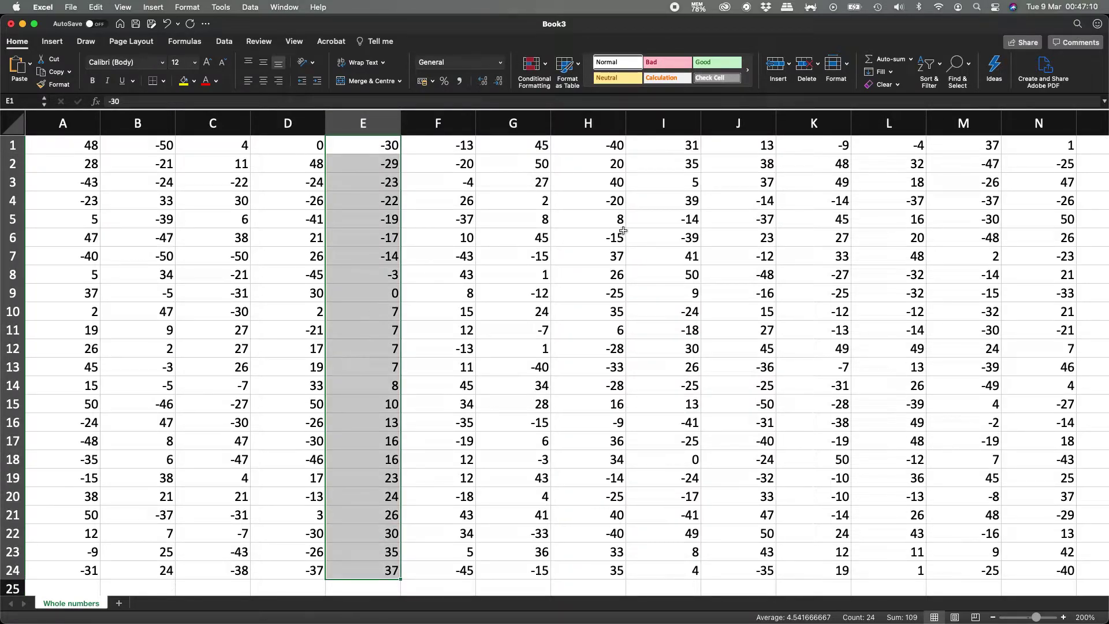
Highlight the bottom 10% of A1:N24 using Light Red Fill with Dark Red Text, and undo that rule
{"action": "left_click", "coordinate": [299, 229]}
{"action": "key", "text": "Home"}
{"action": "key", "text": "super+Up"}
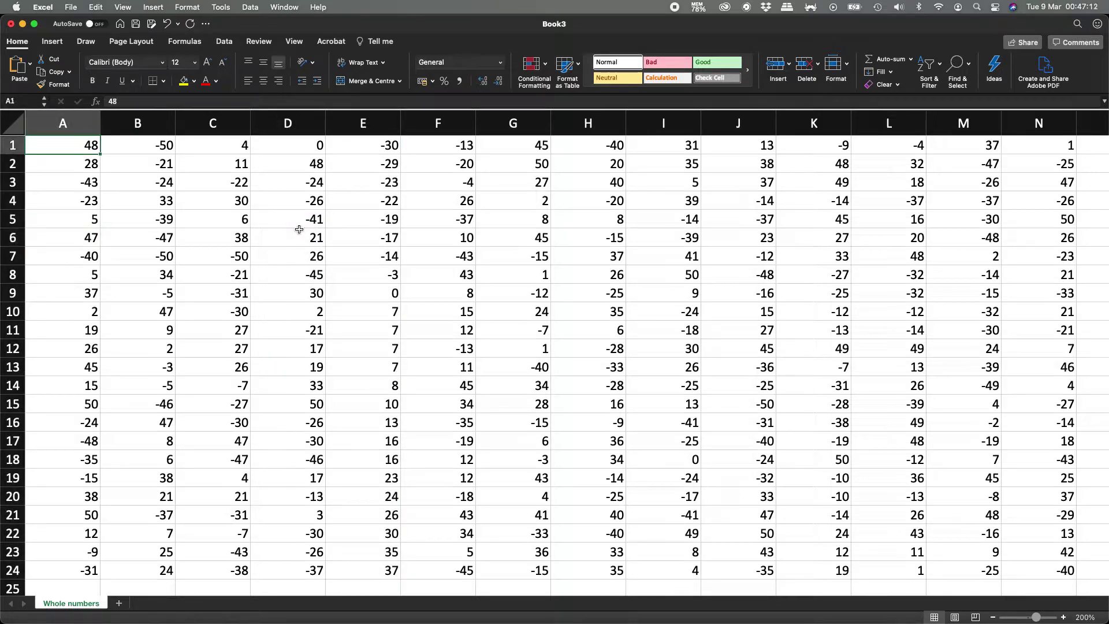
{"action": "key", "text": "super+a"}
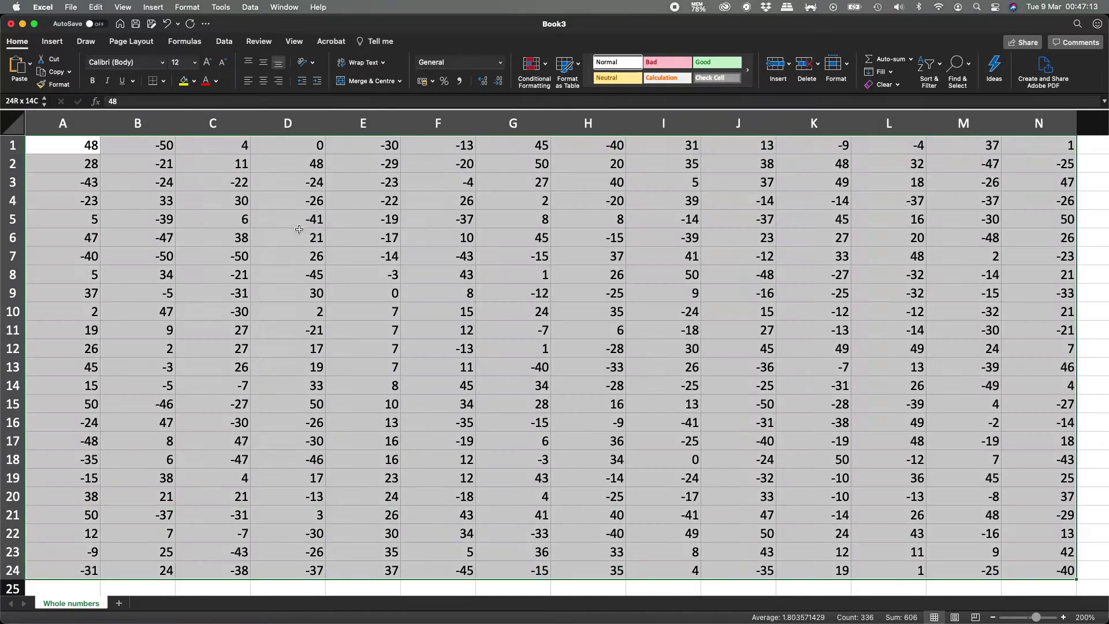
{"action": "left_click", "coordinate": [545, 74]}
{"action": "mouse_move", "coordinate": [579, 97]}
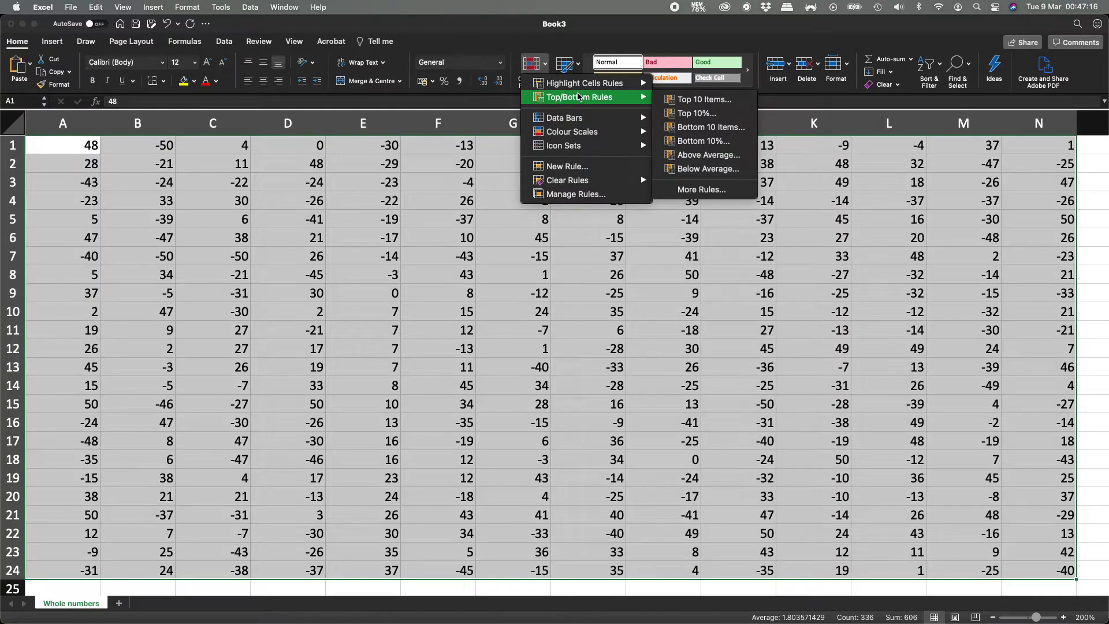
{"action": "left_click", "coordinate": [722, 141]}
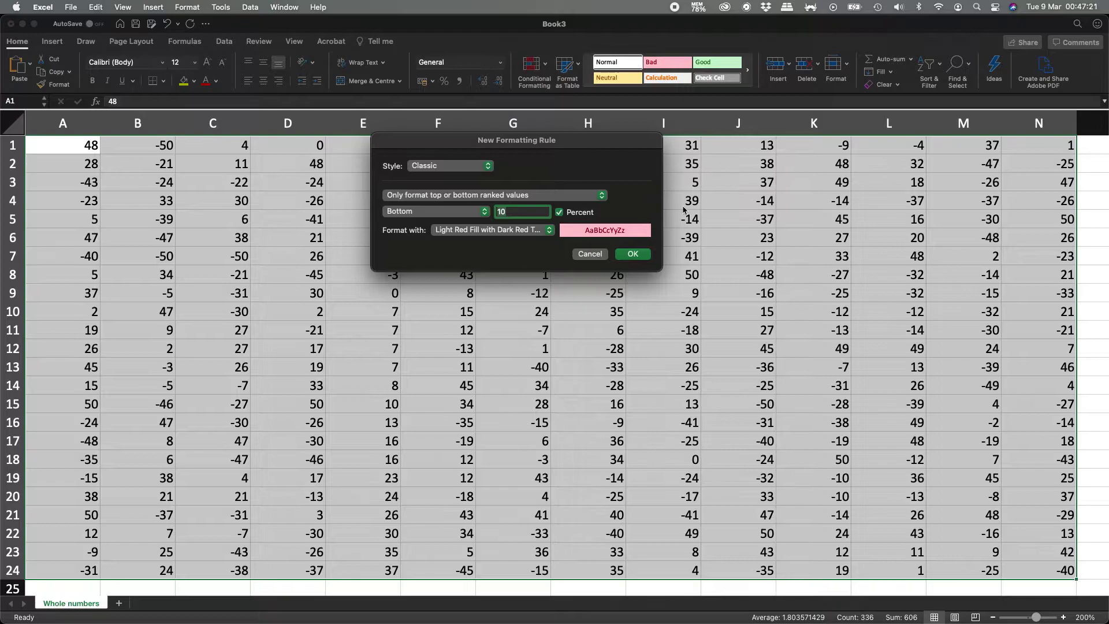
{"action": "left_click", "coordinate": [633, 254]}
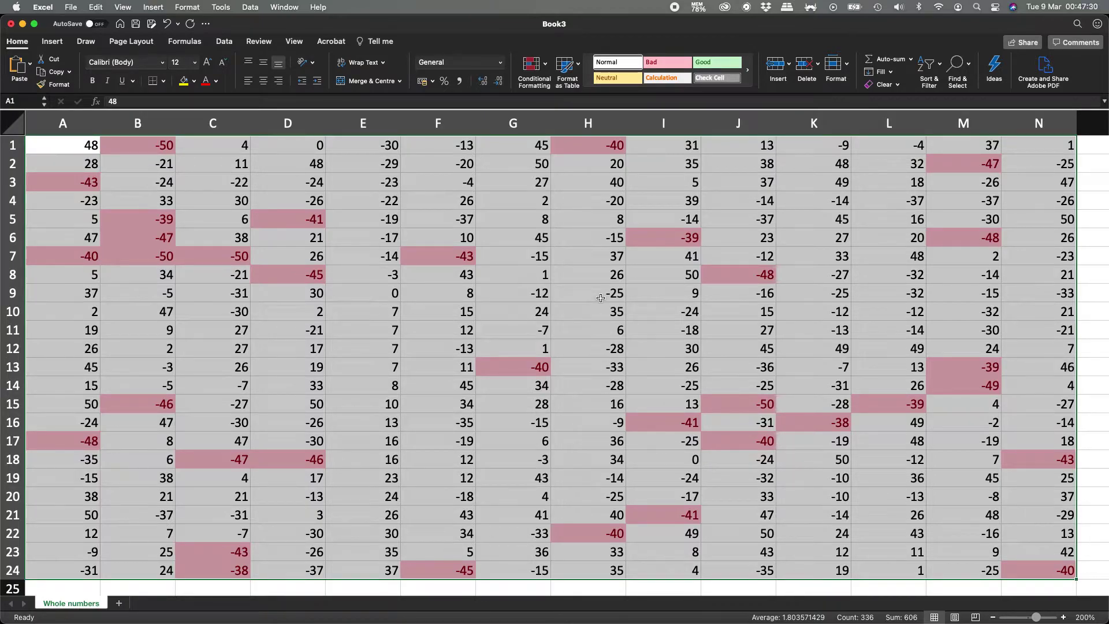
{"action": "key", "text": "super+z"}
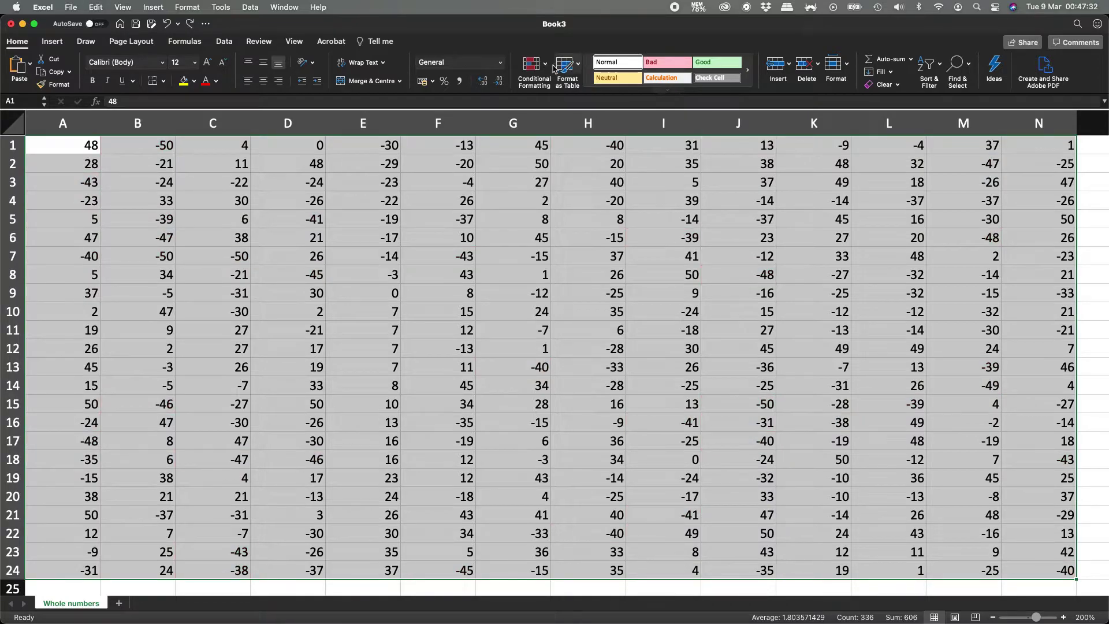
{"action": "left_click", "coordinate": [533, 65]}
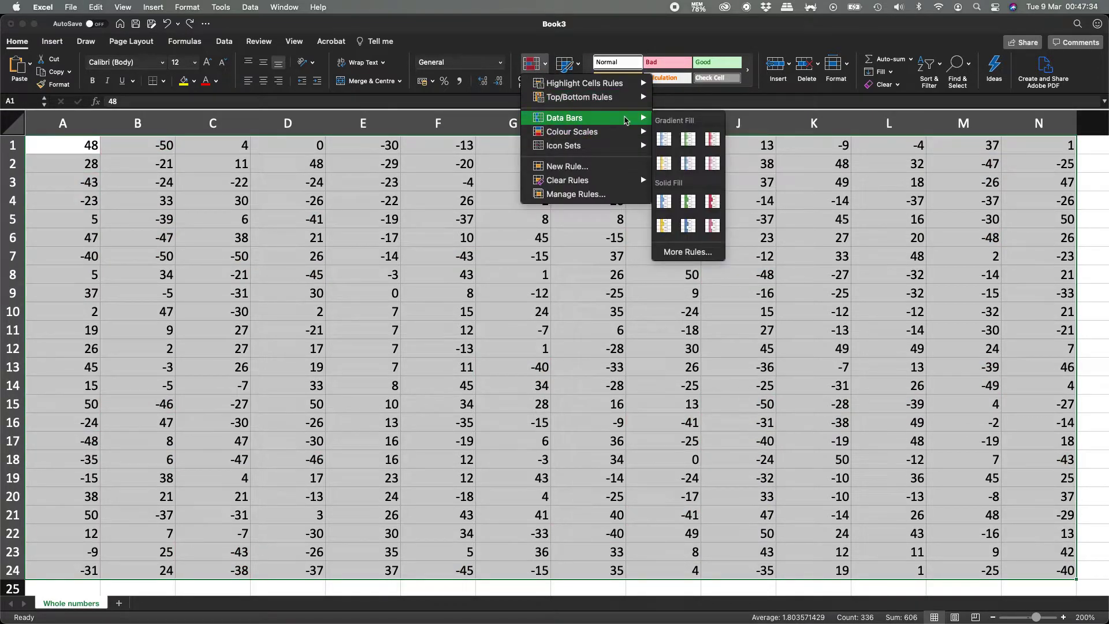
{"action": "mouse_move", "coordinate": [631, 104]}
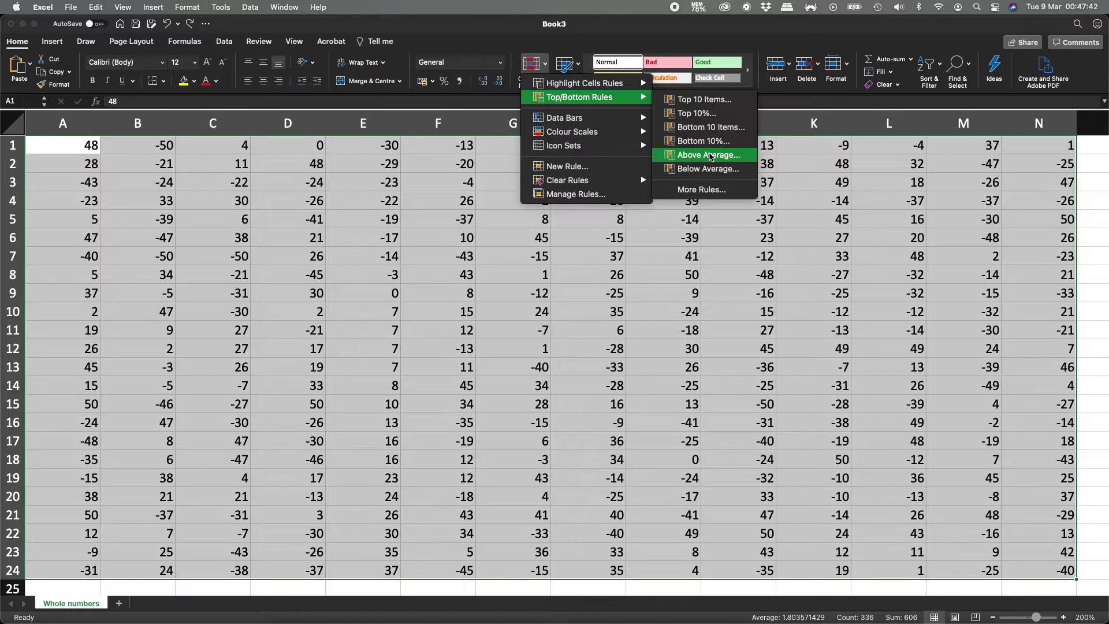
{"action": "key", "text": "Escape"}
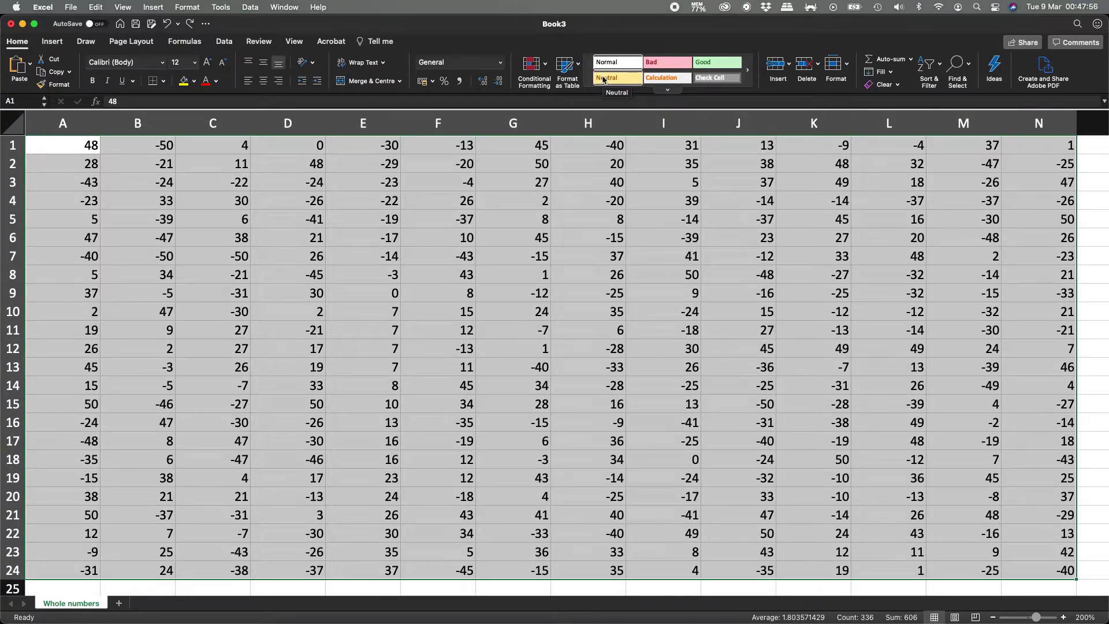
Highlight the above-average values in A1:N24 with a light red fill and dark red text, and undo that rule
{"action": "left_click", "coordinate": [545, 68]}
{"action": "mouse_move", "coordinate": [576, 99]}
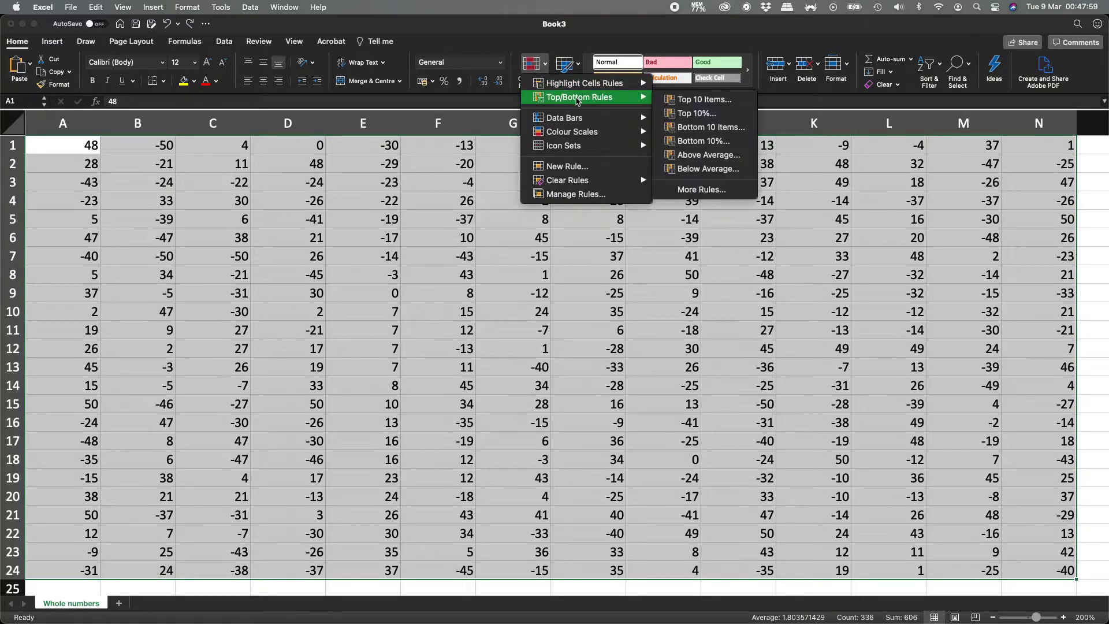
{"action": "left_click", "coordinate": [733, 159]}
{"action": "left_click", "coordinate": [633, 254]}
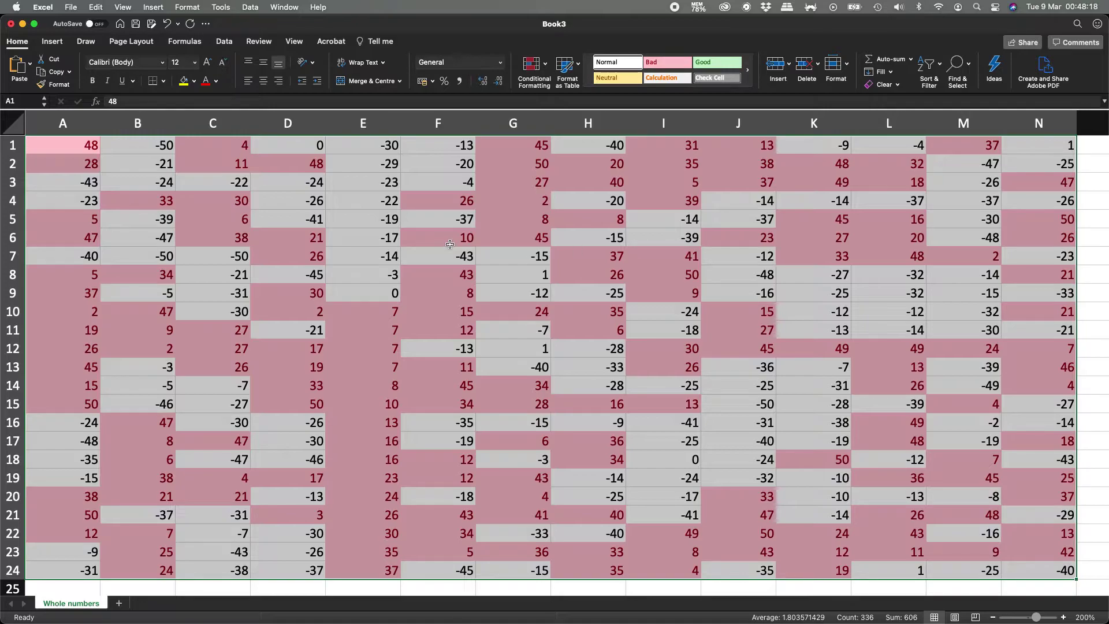
{"action": "key", "text": "super+z"}
Add green gradient-fill data bars to A1:N24, and undo them with the whole table selected
{"action": "left_click", "coordinate": [533, 66]}
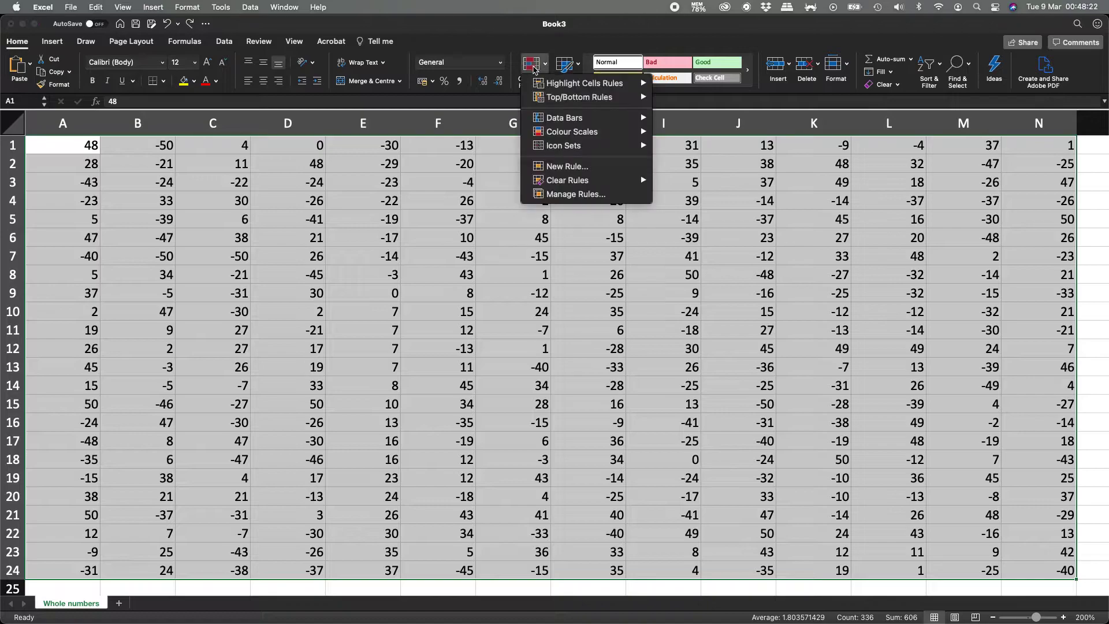
{"action": "mouse_move", "coordinate": [607, 121]}
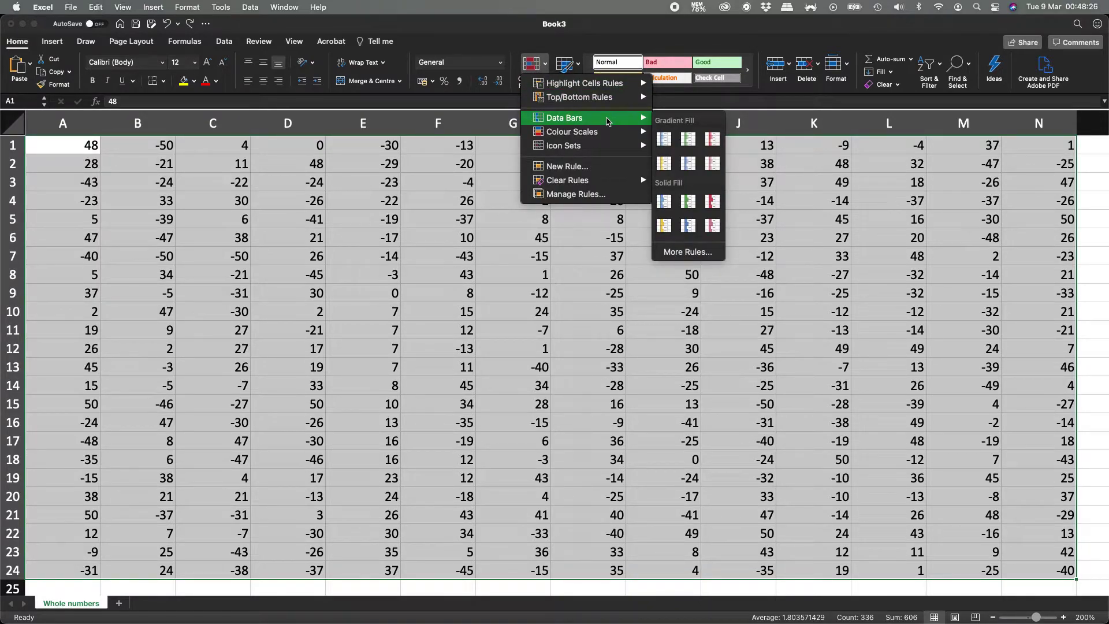
{"action": "left_click", "coordinate": [680, 148]}
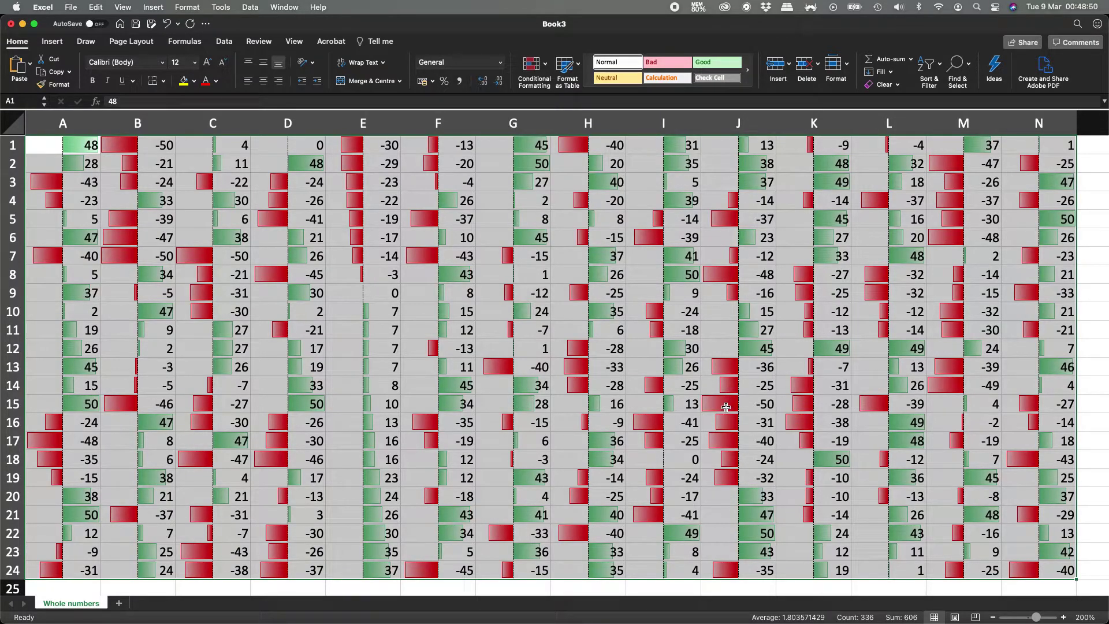
{"action": "left_click", "coordinate": [63, 410]}
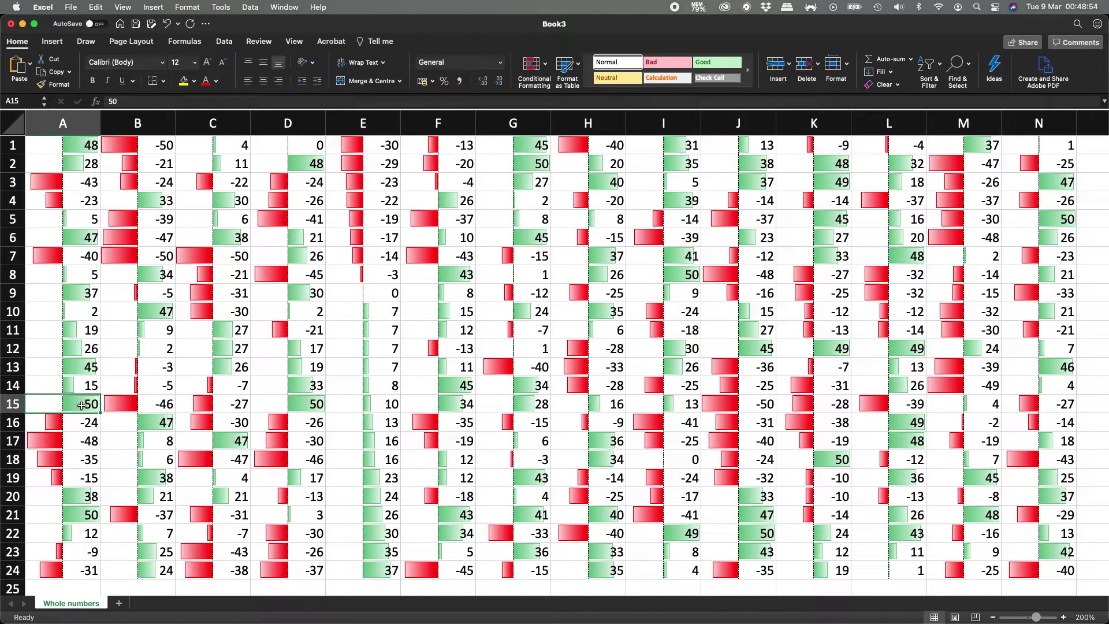
{"action": "key", "text": "ctrl+Home"}
{"action": "key", "text": "super+a"}
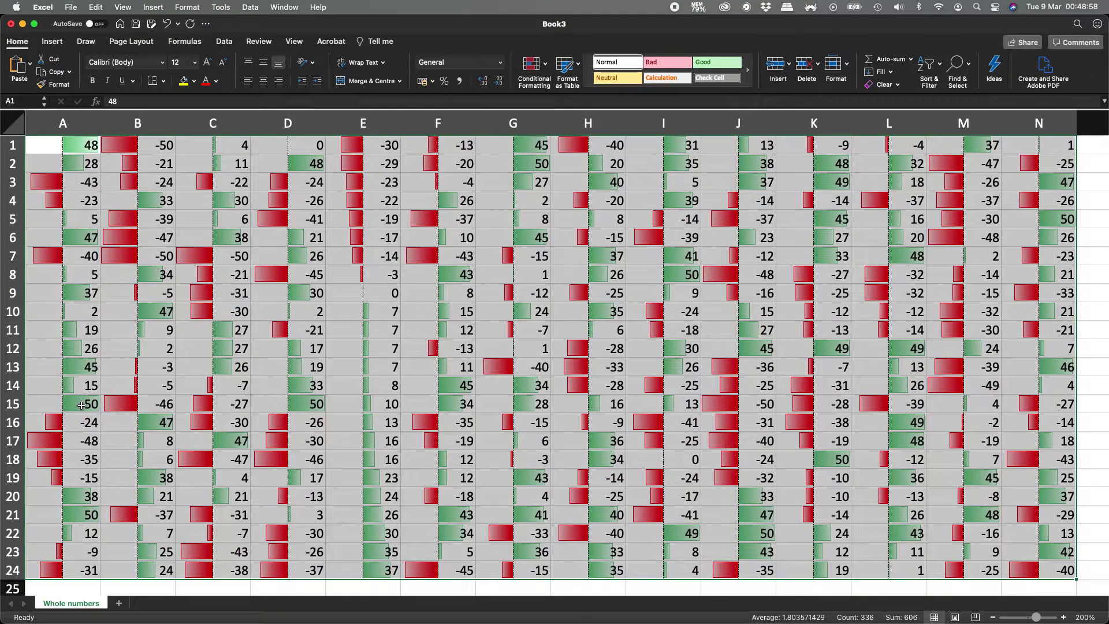
{"action": "key", "text": "super+z"}
Try light blue and orange gradient-fill data bars on A1:N24 in turn, undoing each one
{"action": "left_click", "coordinate": [543, 71]}
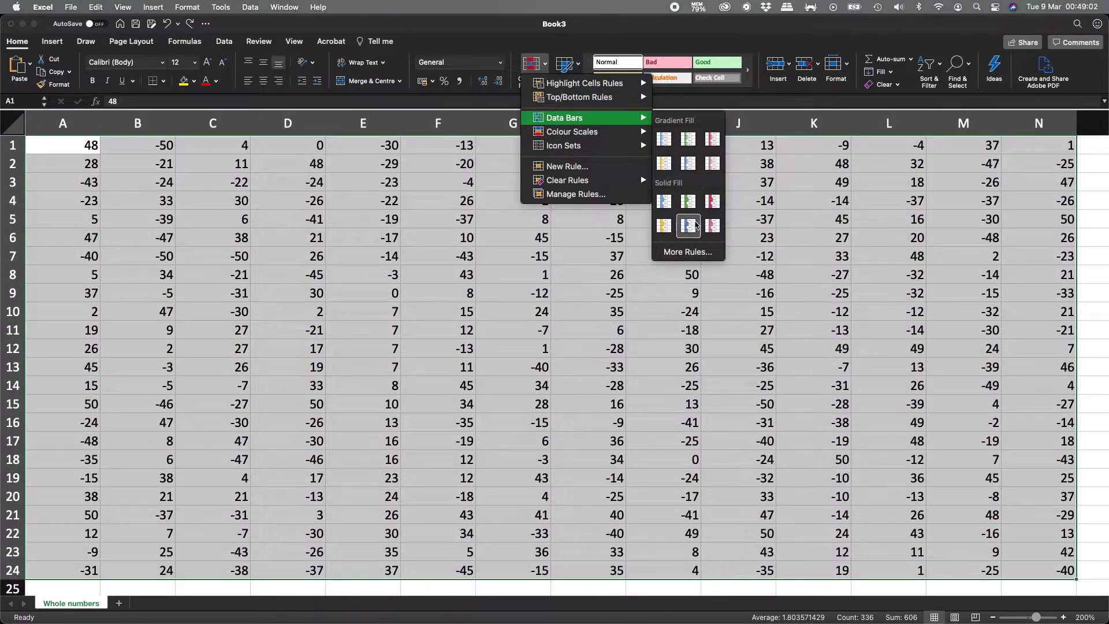
{"action": "left_click", "coordinate": [685, 166]}
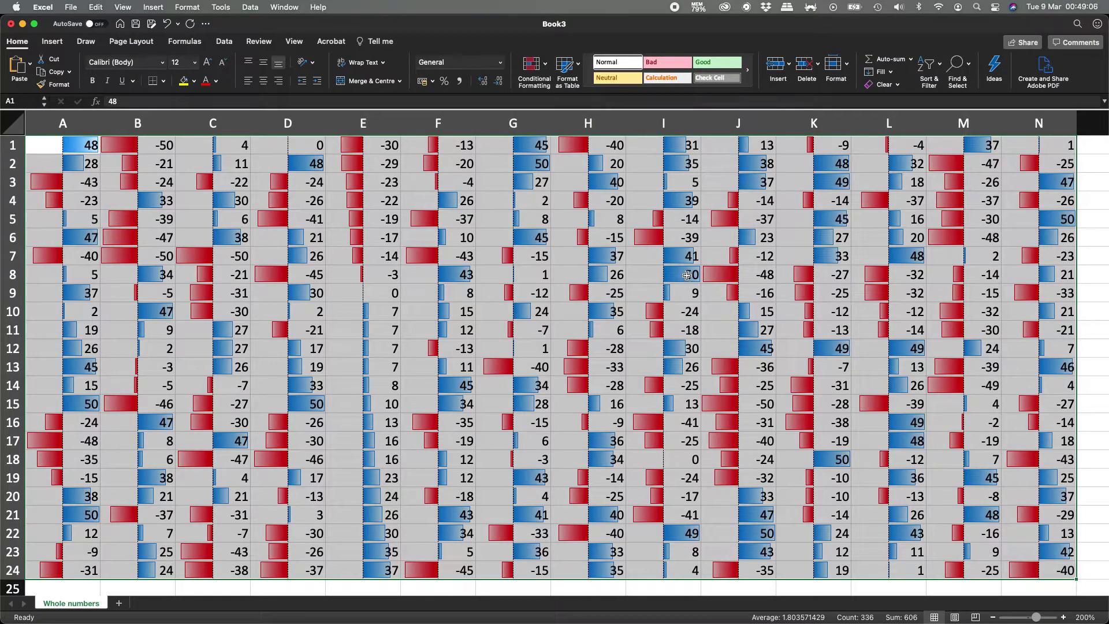
{"action": "key", "text": "super+z"}
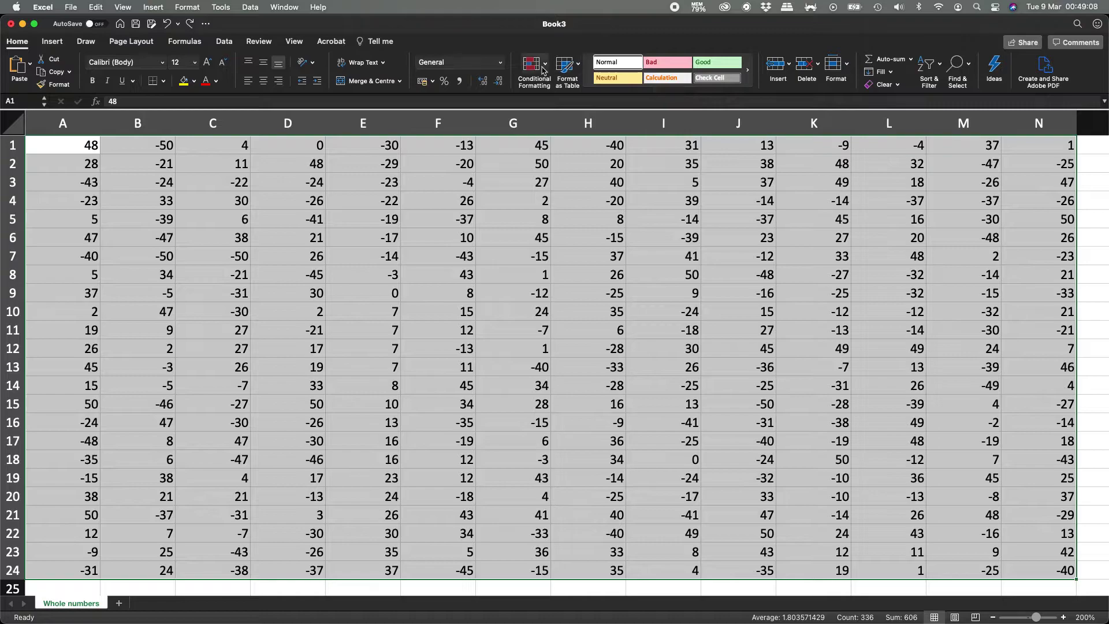
{"action": "left_click", "coordinate": [534, 67]}
{"action": "mouse_move", "coordinate": [595, 119]}
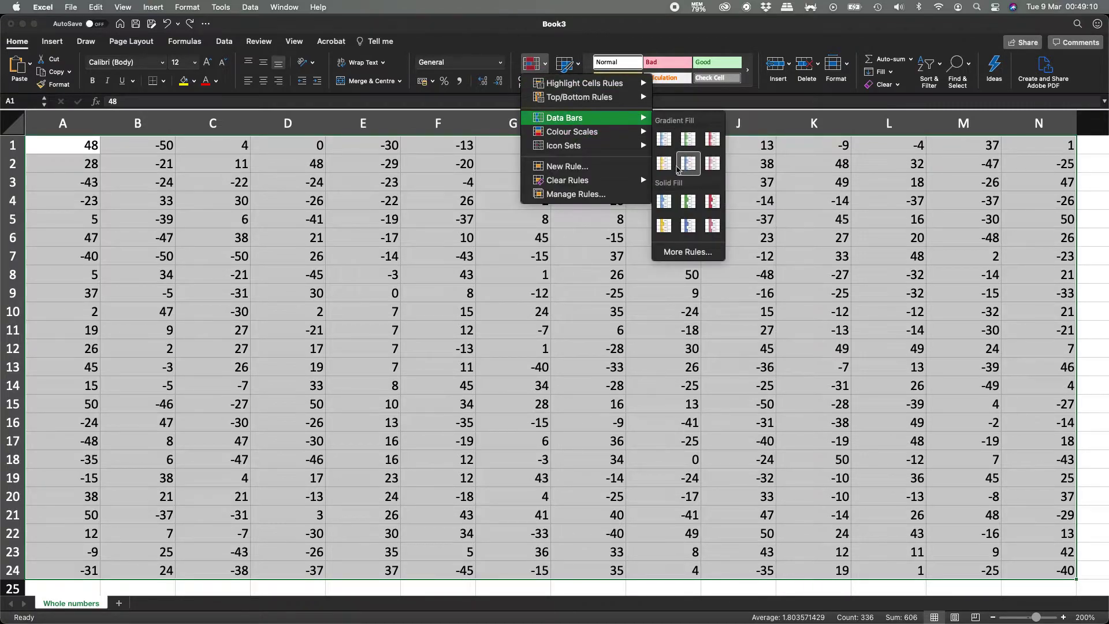
{"action": "left_click", "coordinate": [664, 164]}
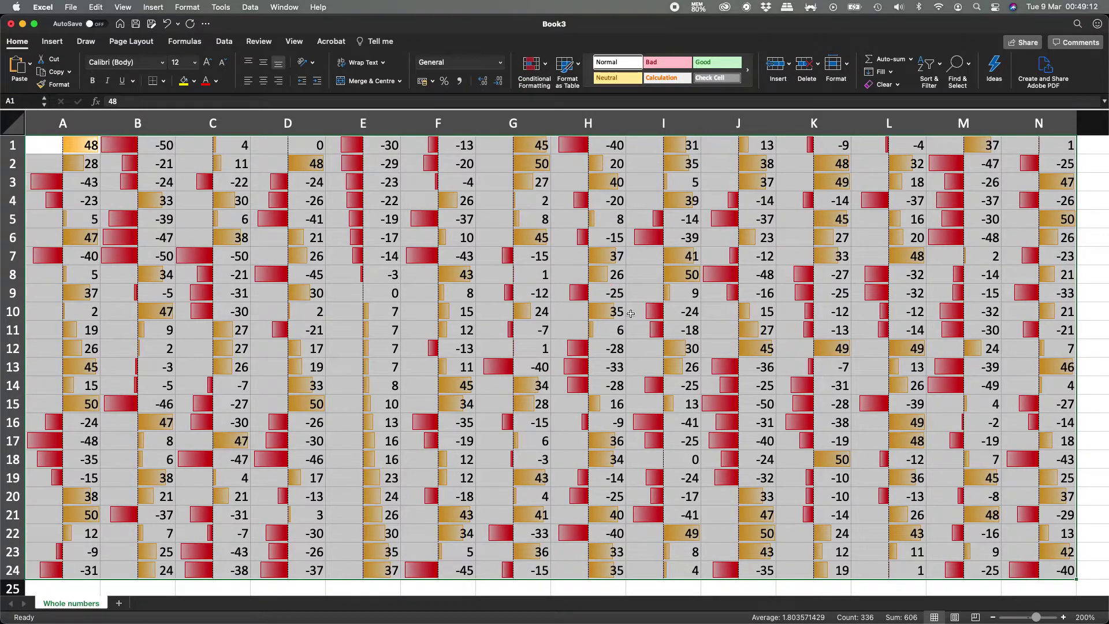
{"action": "key", "text": "super+z"}
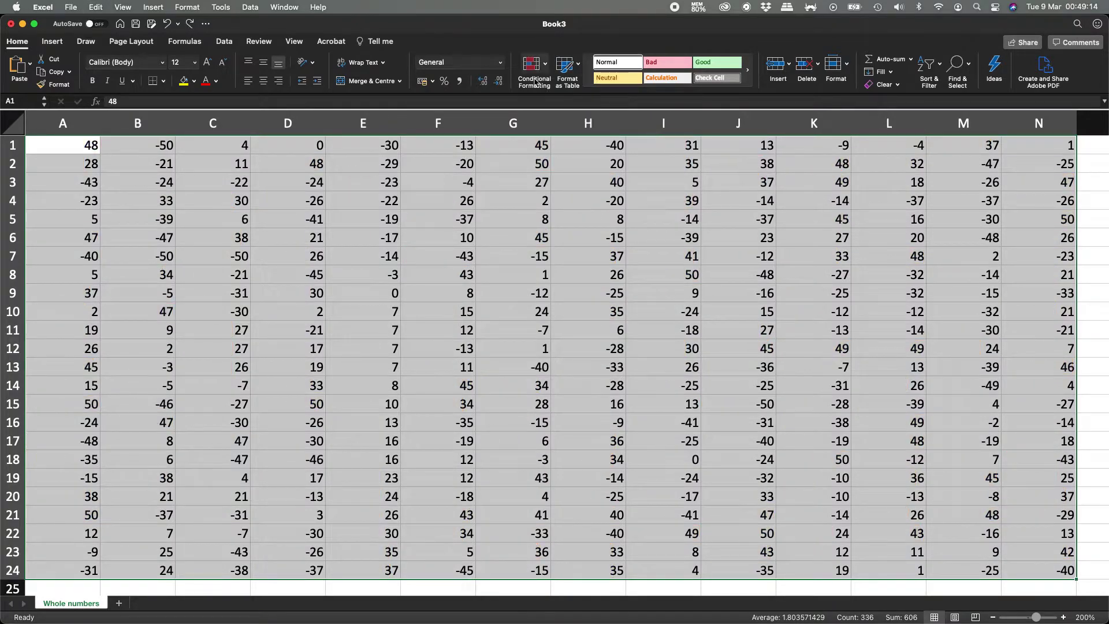
Apply the green-yellow-red colour scale to A1:N24 and select E1:E24 to examine the gradient along the sorted column
{"action": "left_click", "coordinate": [534, 65]}
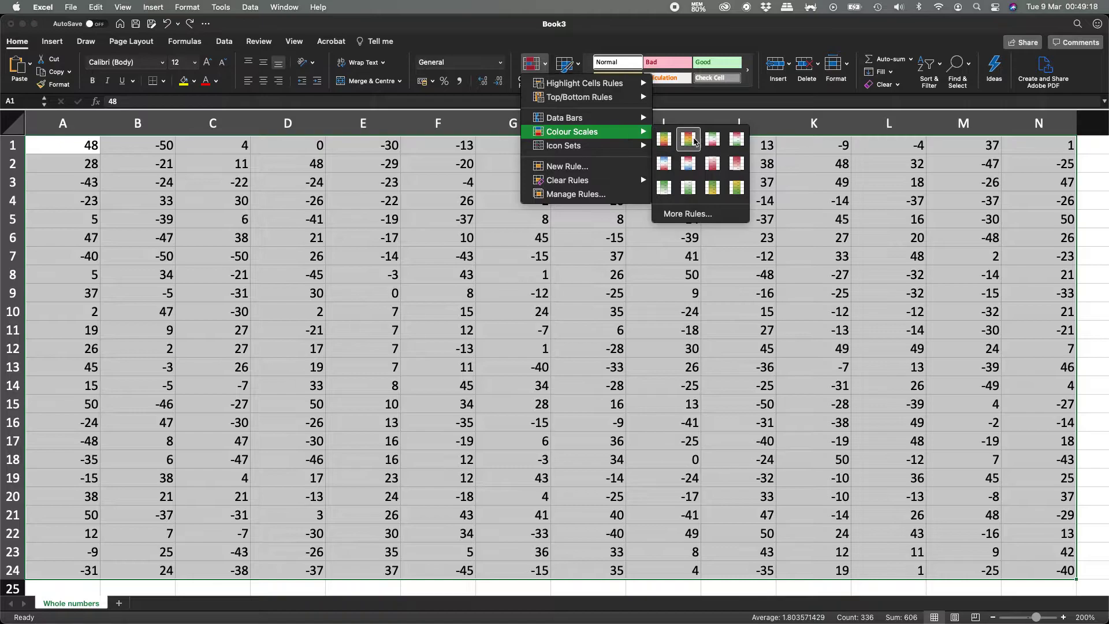
{"action": "left_click", "coordinate": [663, 141]}
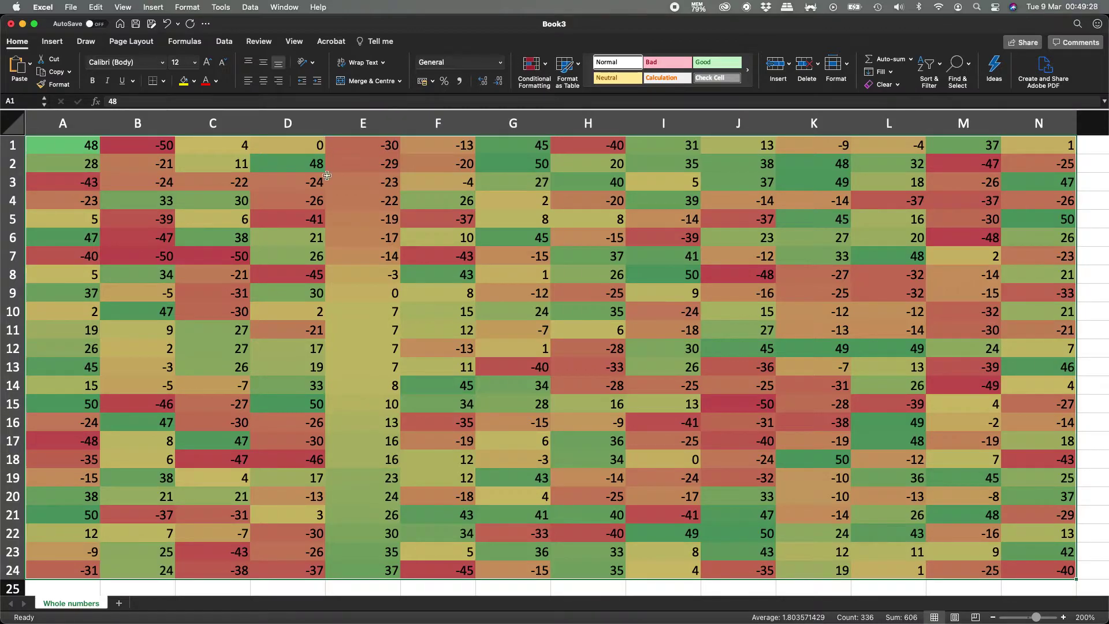
{"action": "left_click", "coordinate": [355, 294]}
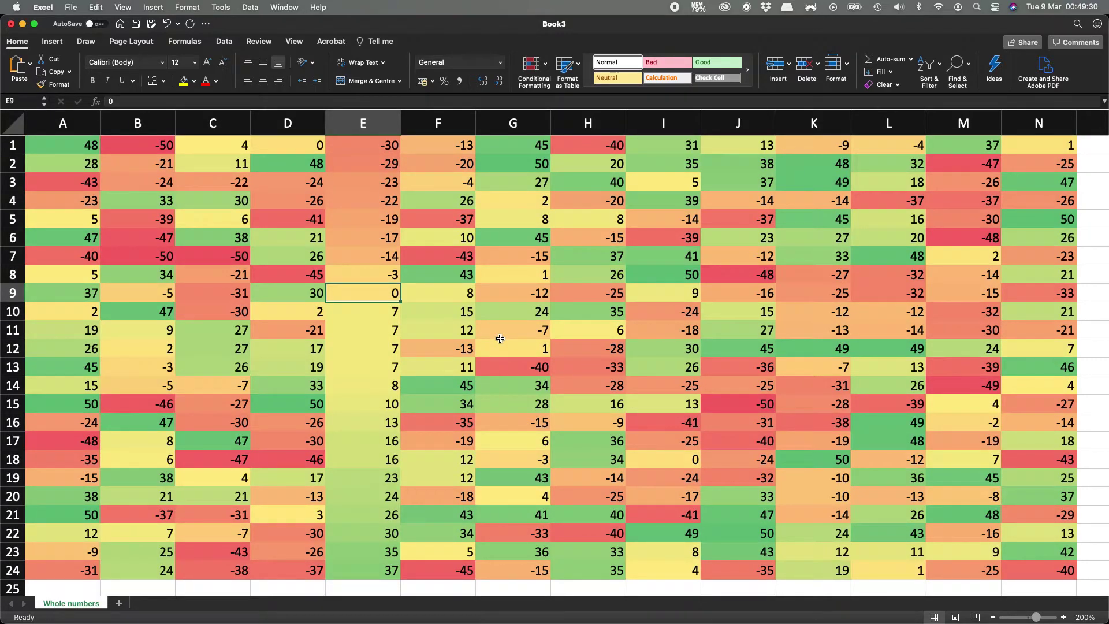
{"action": "left_click_drag", "start_coordinate": [362, 145], "coordinate": [373, 579]}
{"action": "left_click", "coordinate": [365, 254]}
{"action": "left_click_drag", "start_coordinate": [359, 149], "coordinate": [358, 571]}
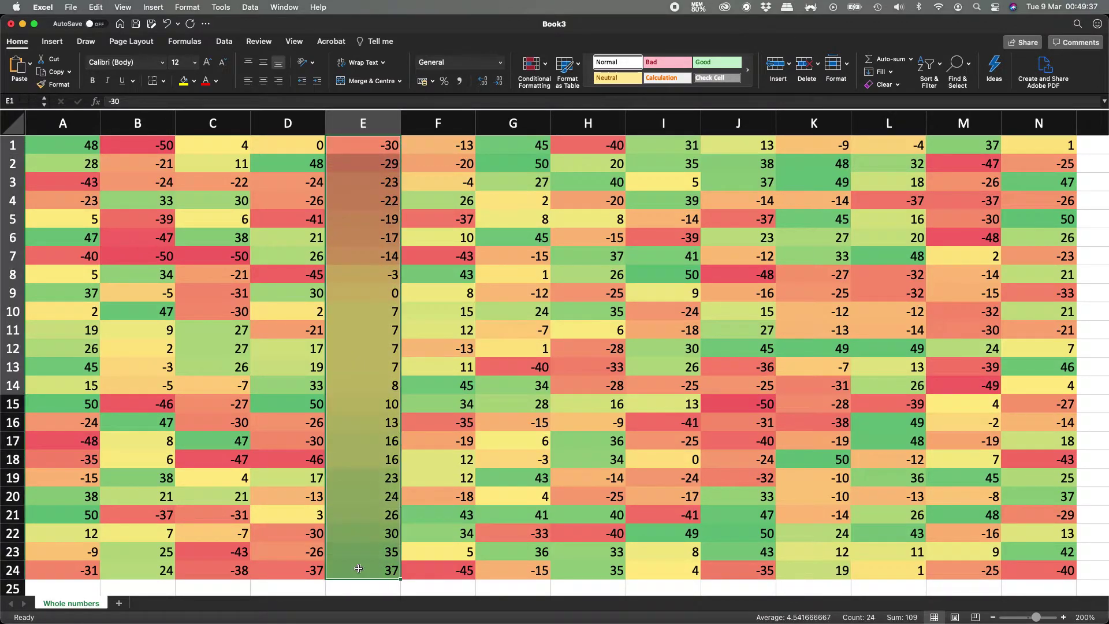
Sort the table by column B from smallest to largest, expanding the selection, and check the column's first and last values
{"action": "left_click", "coordinate": [149, 145]}
{"action": "key", "text": "super+shift+Down"}
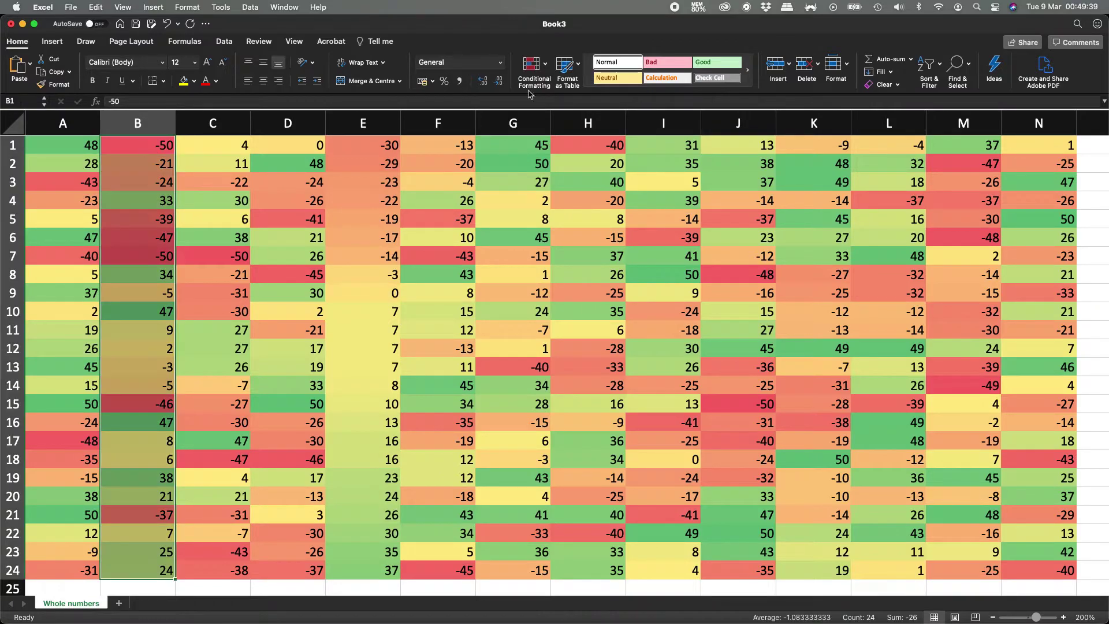
{"action": "left_click", "coordinate": [937, 72]}
{"action": "left_click", "coordinate": [952, 84]}
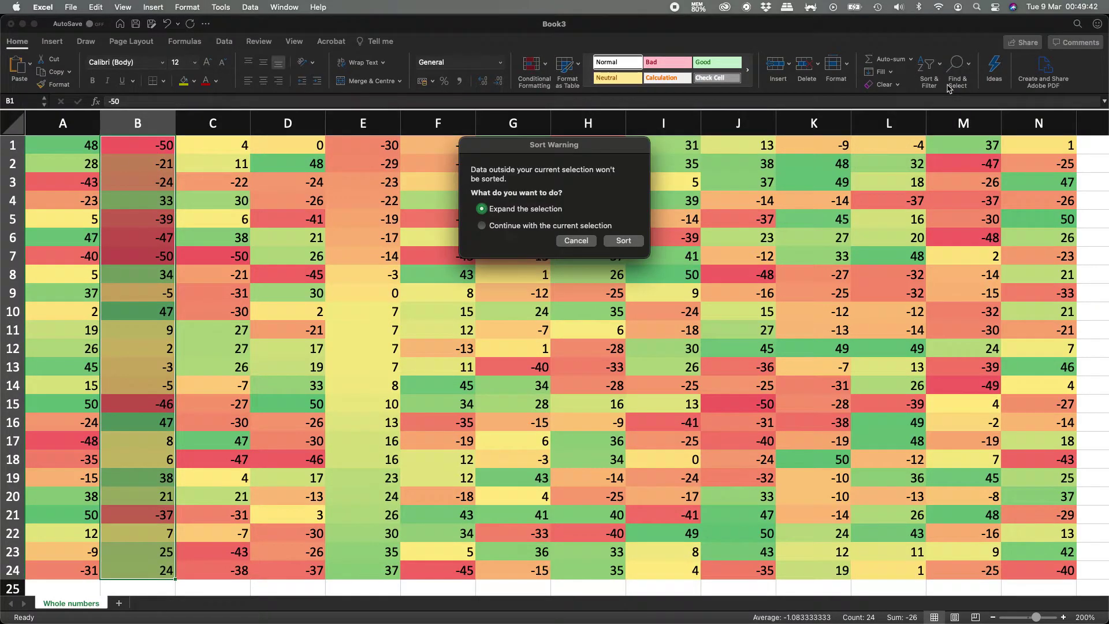
{"action": "left_click", "coordinate": [618, 241]}
{"action": "left_click", "coordinate": [141, 256]}
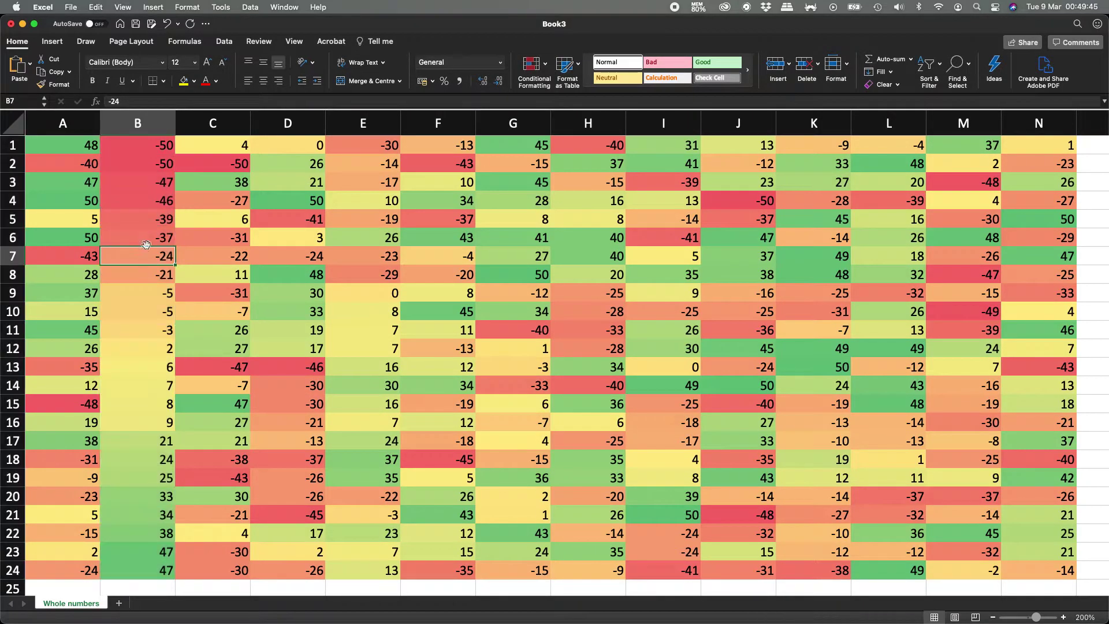
{"action": "left_click", "coordinate": [147, 144]}
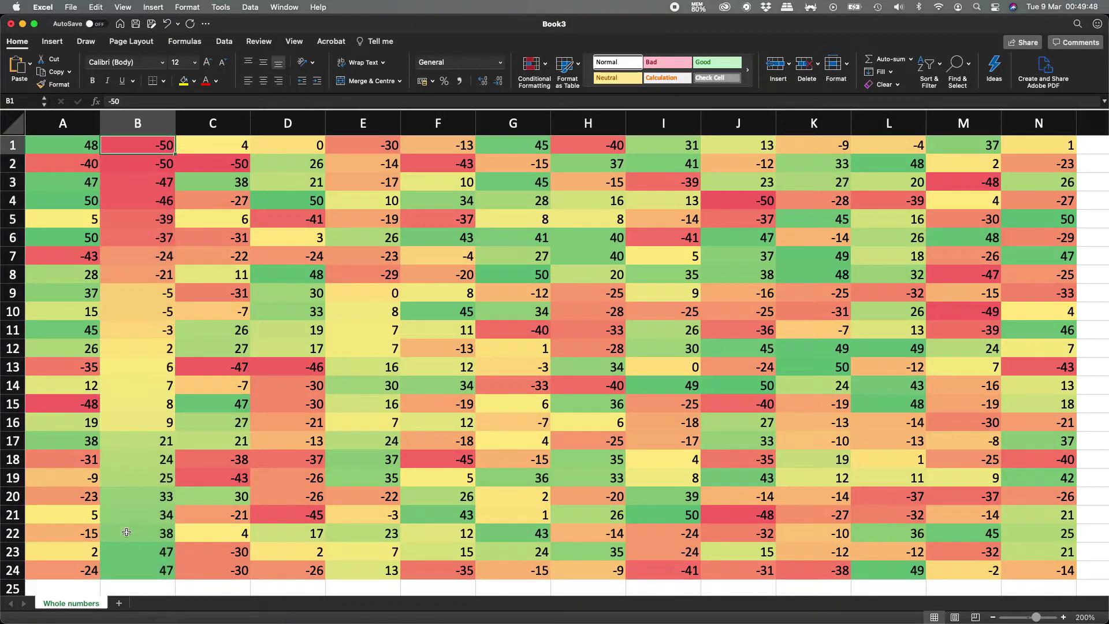
{"action": "left_click", "coordinate": [137, 573]}
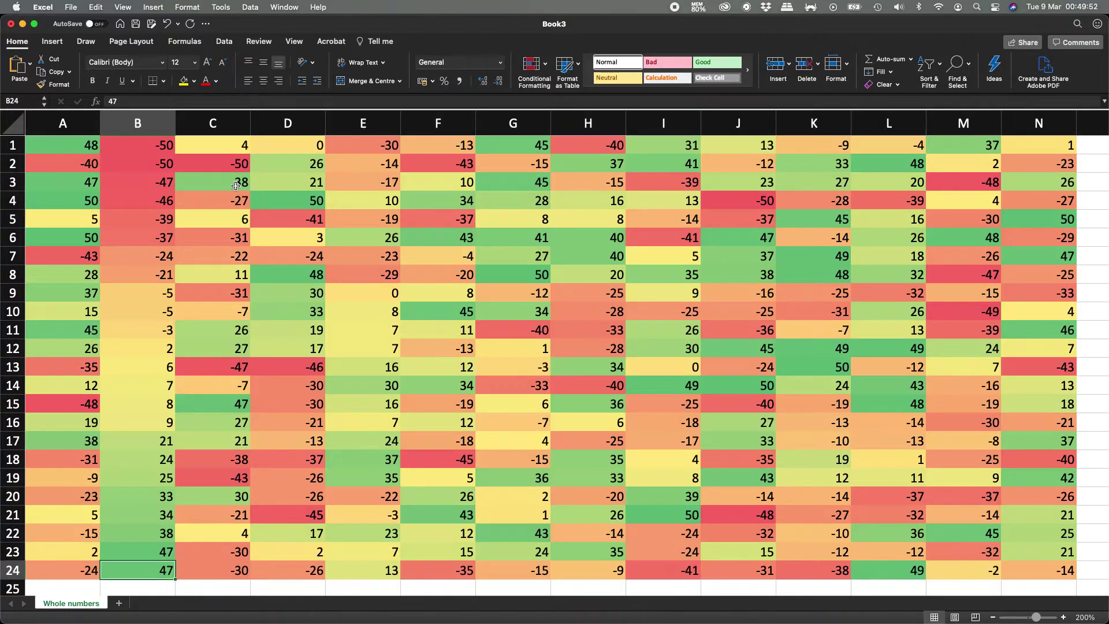
Select the whole table and clear the conditional formatting rules from the entire sheet
{"action": "left_click", "coordinate": [84, 149]}
{"action": "key", "text": "super+a"}
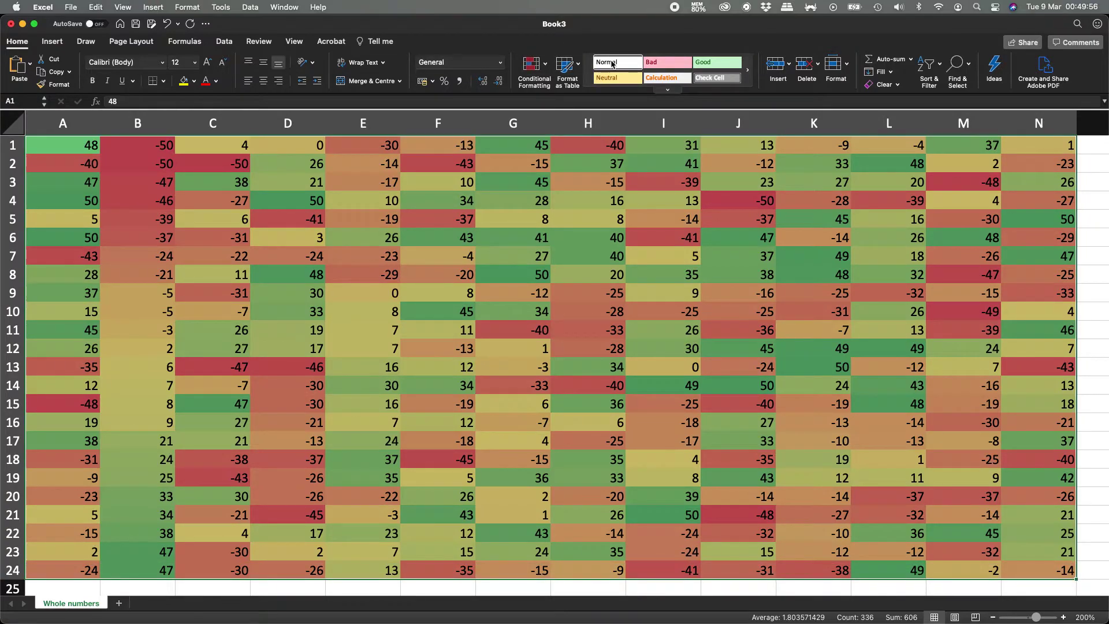
{"action": "left_click", "coordinate": [530, 64]}
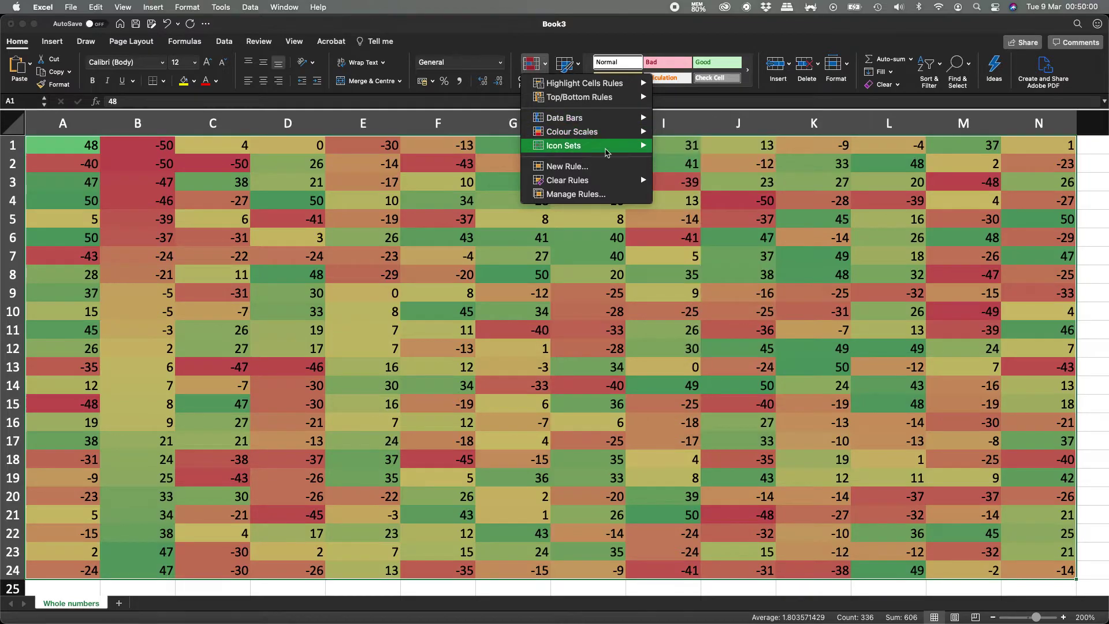
{"action": "mouse_move", "coordinate": [607, 182]}
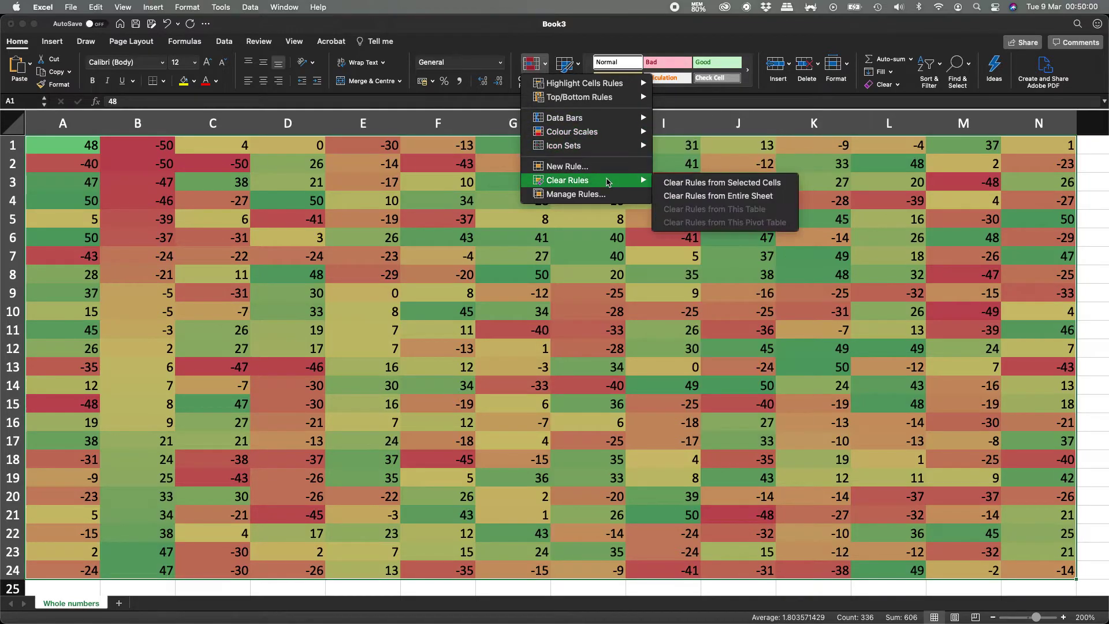
{"action": "left_click", "coordinate": [743, 197]}
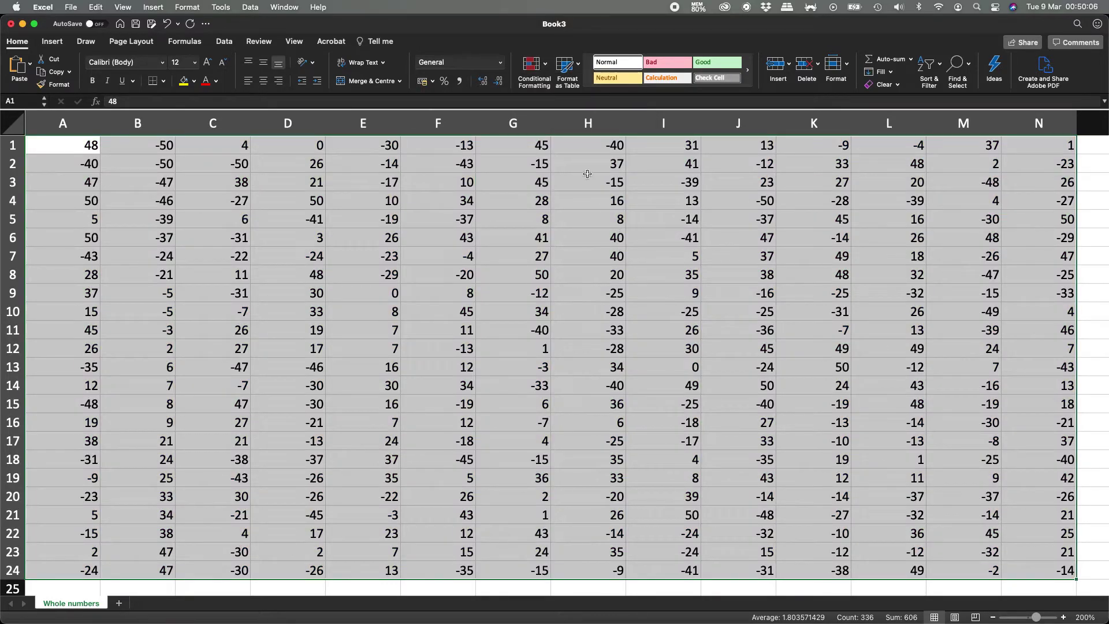
Try a two-colour green and white scale on A1:N24, shading the lowest values green, and undo it
{"action": "left_click", "coordinate": [532, 64]}
{"action": "mouse_move", "coordinate": [588, 133]}
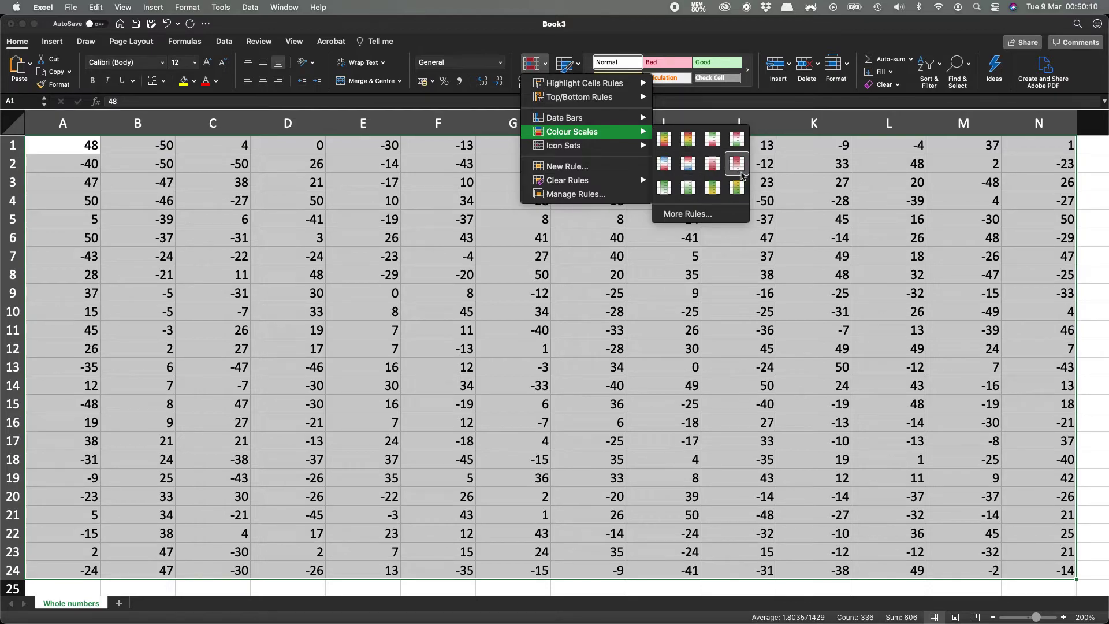
{"action": "left_click", "coordinate": [688, 187]}
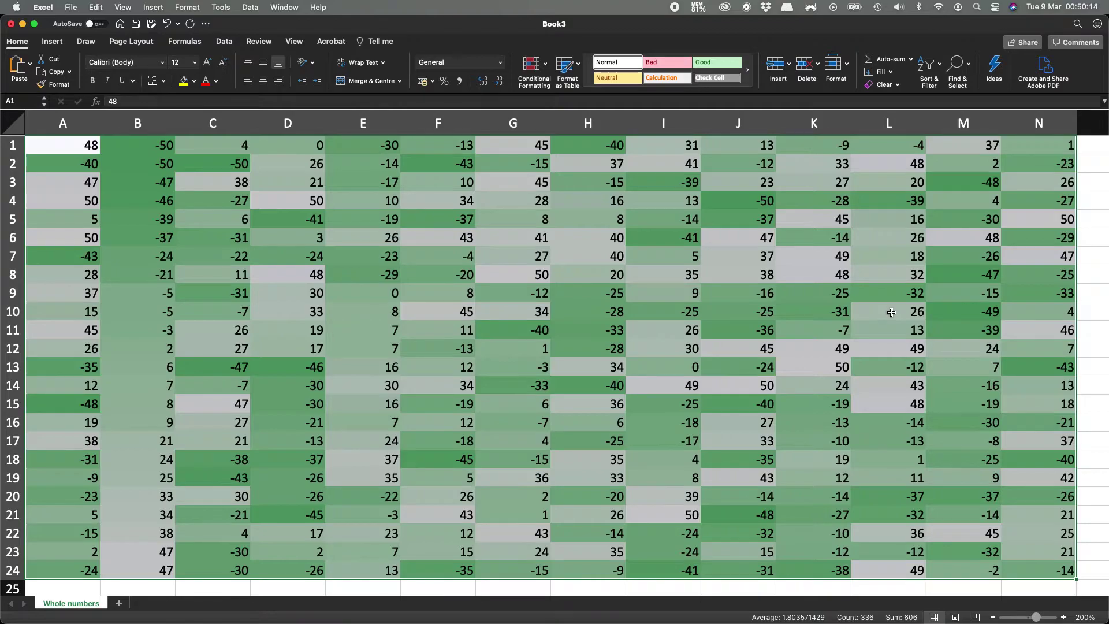
{"action": "key", "text": "super+z"}
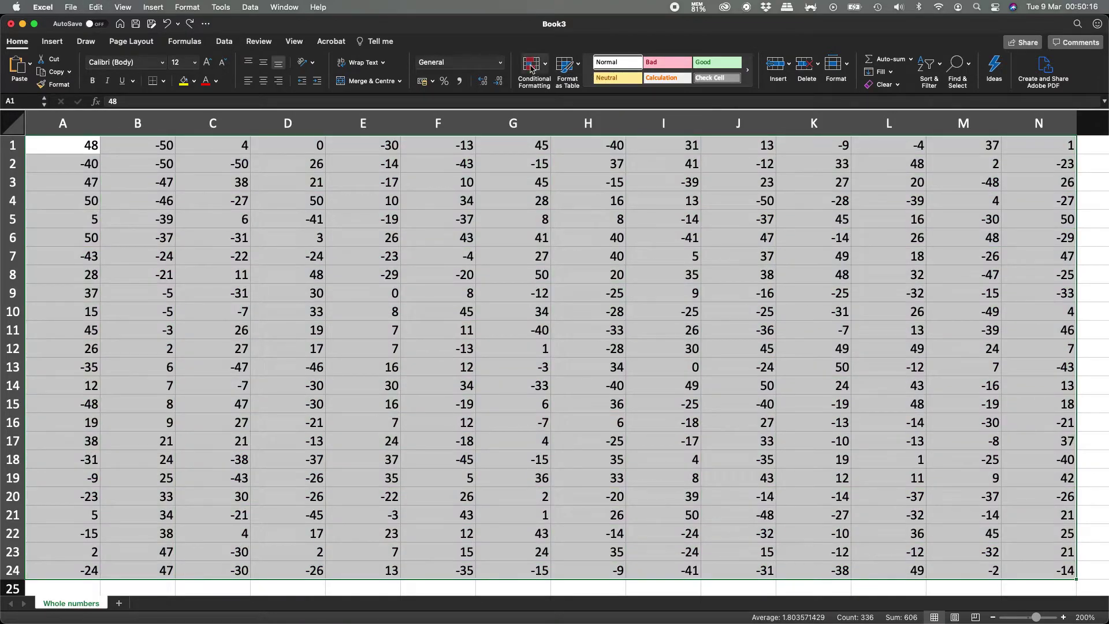
Start a new conditional formatting rule for A1:N24 using the Classic style
{"action": "left_click", "coordinate": [531, 66]}
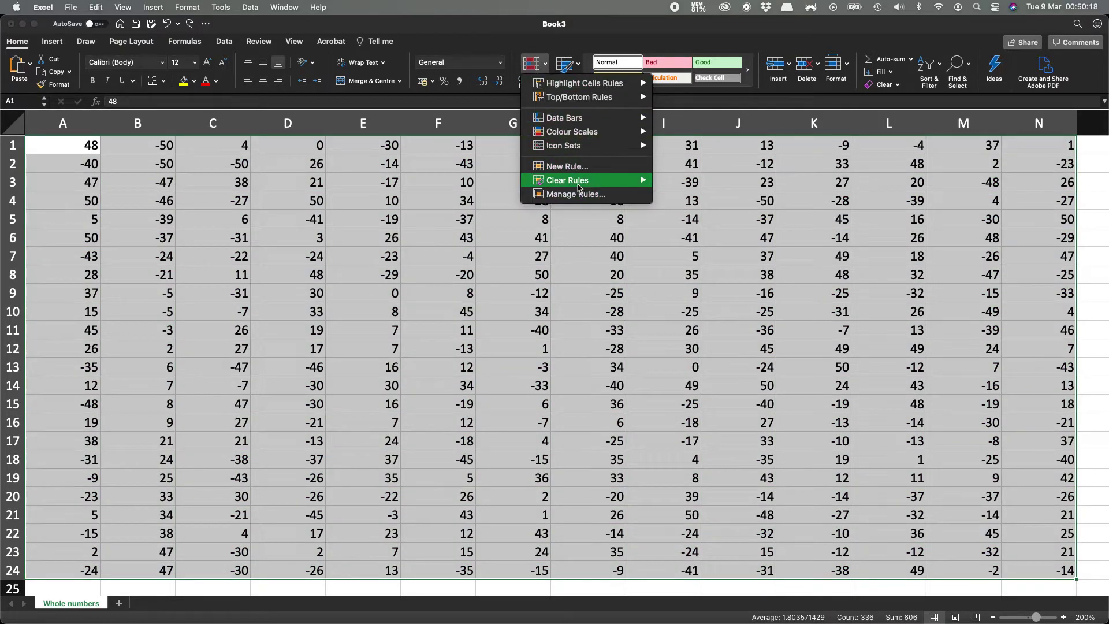
{"action": "mouse_move", "coordinate": [569, 179]}
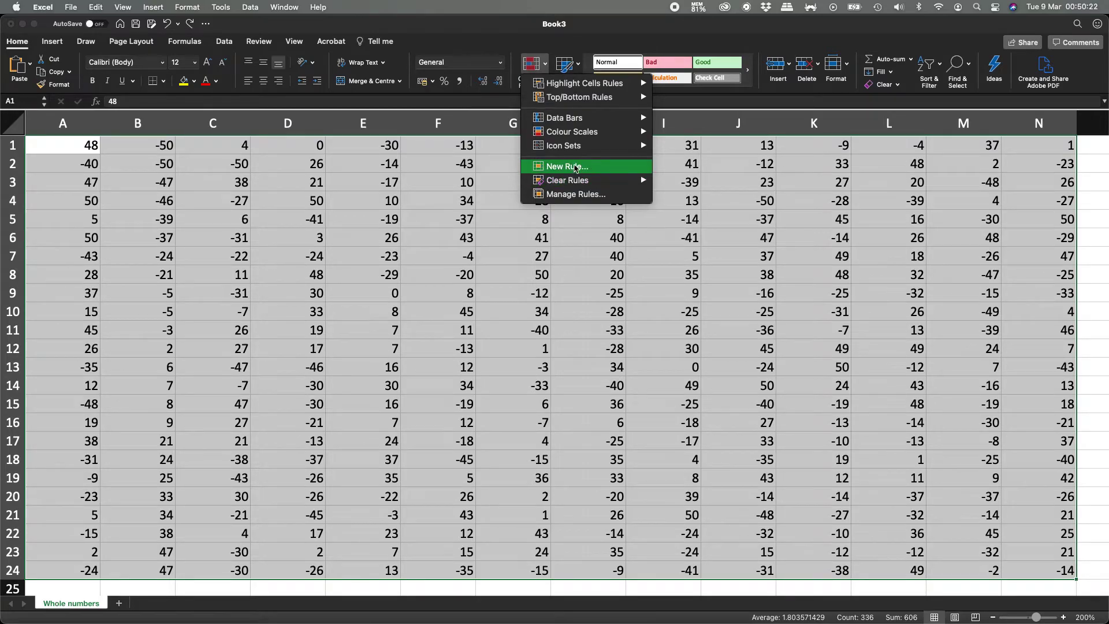
{"action": "left_click", "coordinate": [575, 168]}
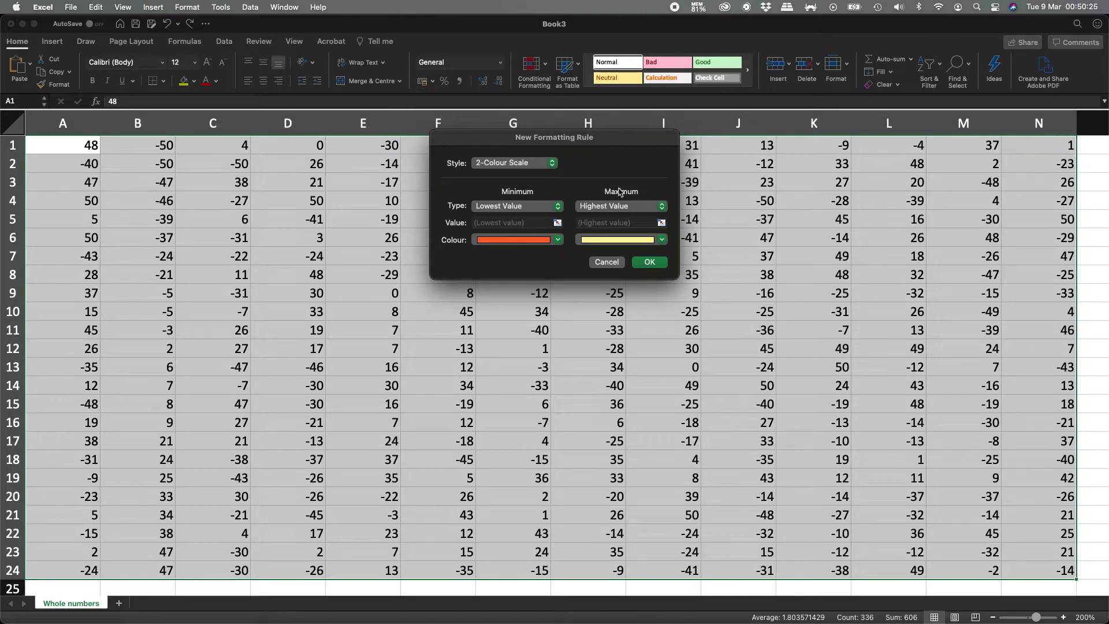
{"action": "left_click", "coordinate": [515, 163]}
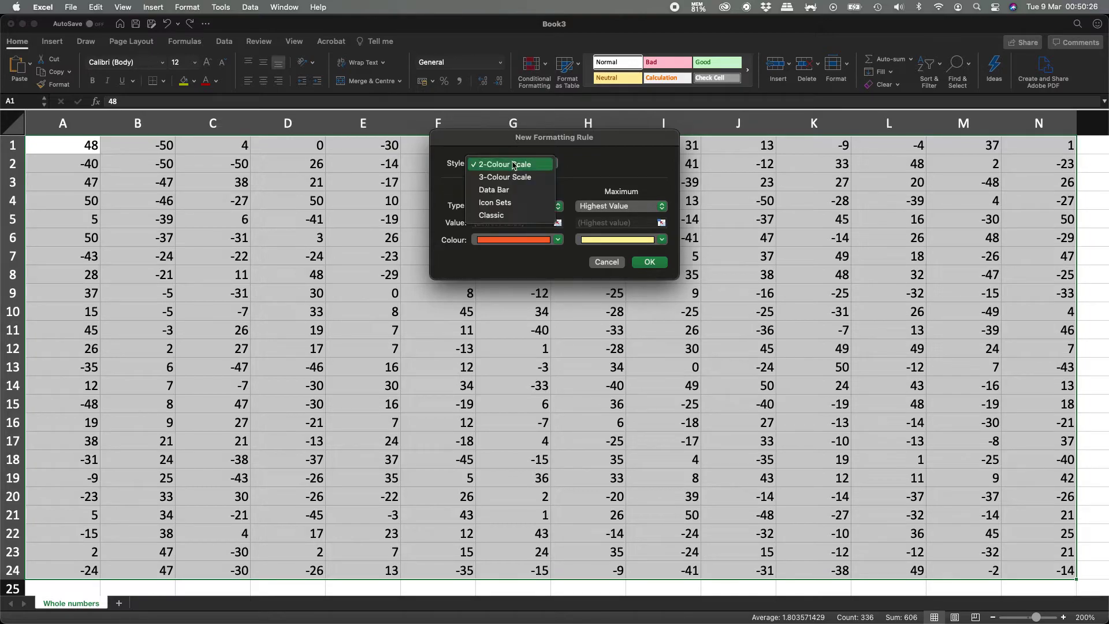
{"action": "left_click", "coordinate": [504, 217]}
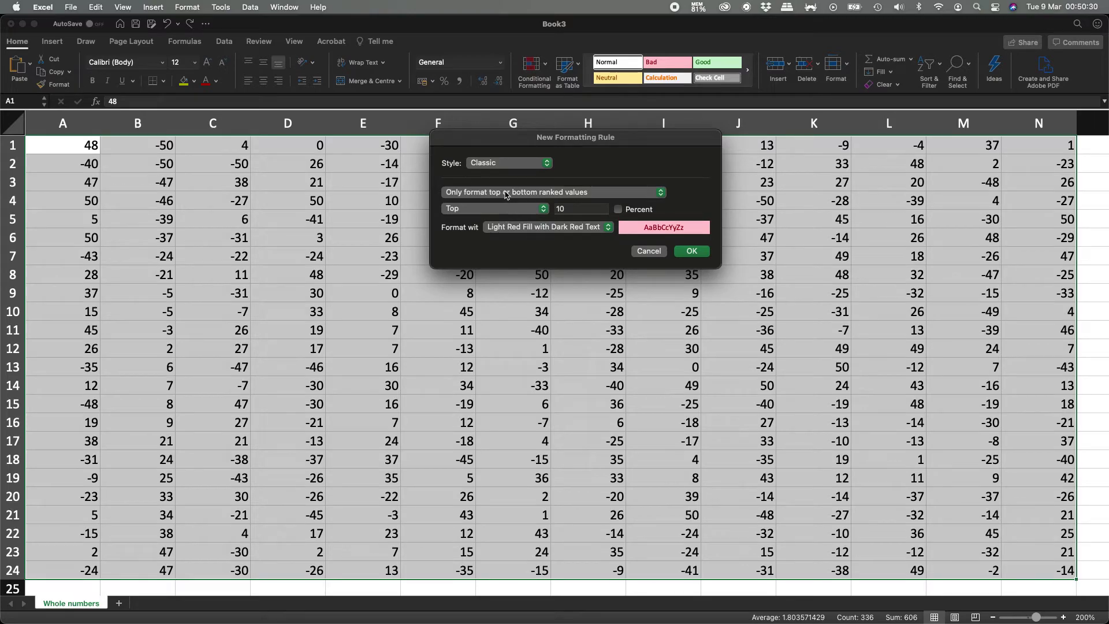
Set the rule to format only cells that contain a cell value between 5 and 10
{"action": "left_click", "coordinate": [507, 192]}
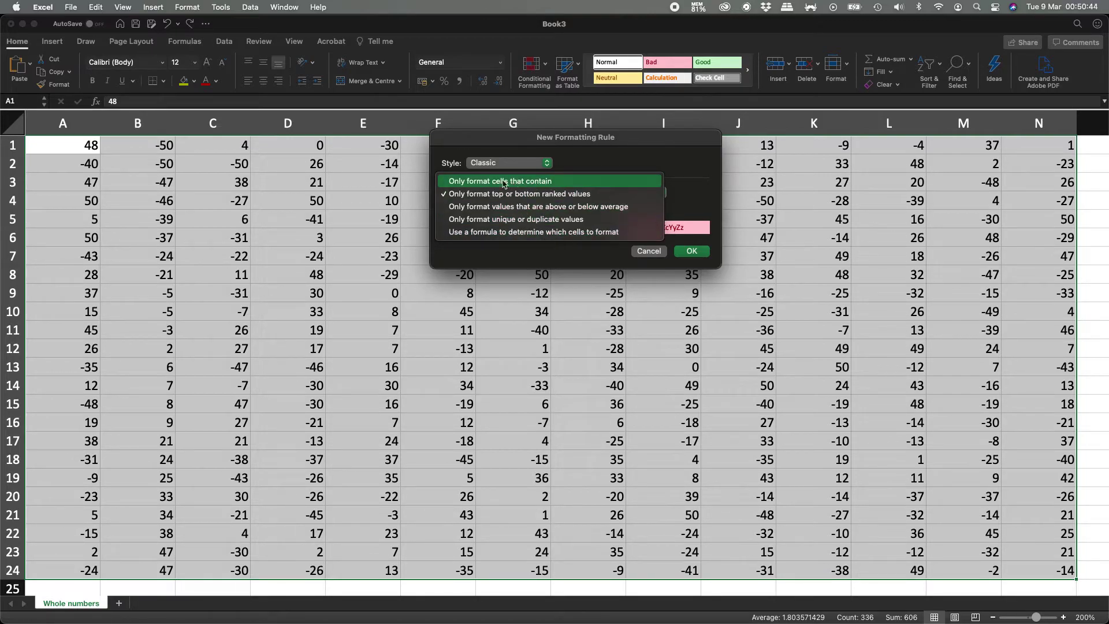
{"action": "left_click", "coordinate": [532, 185]}
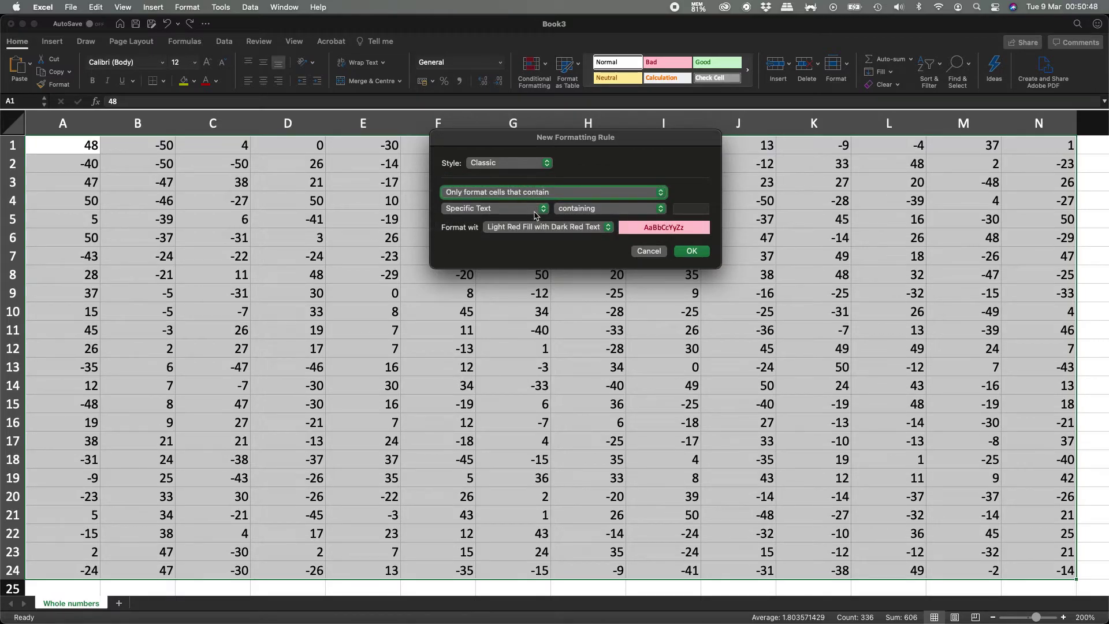
{"action": "left_click", "coordinate": [535, 209]}
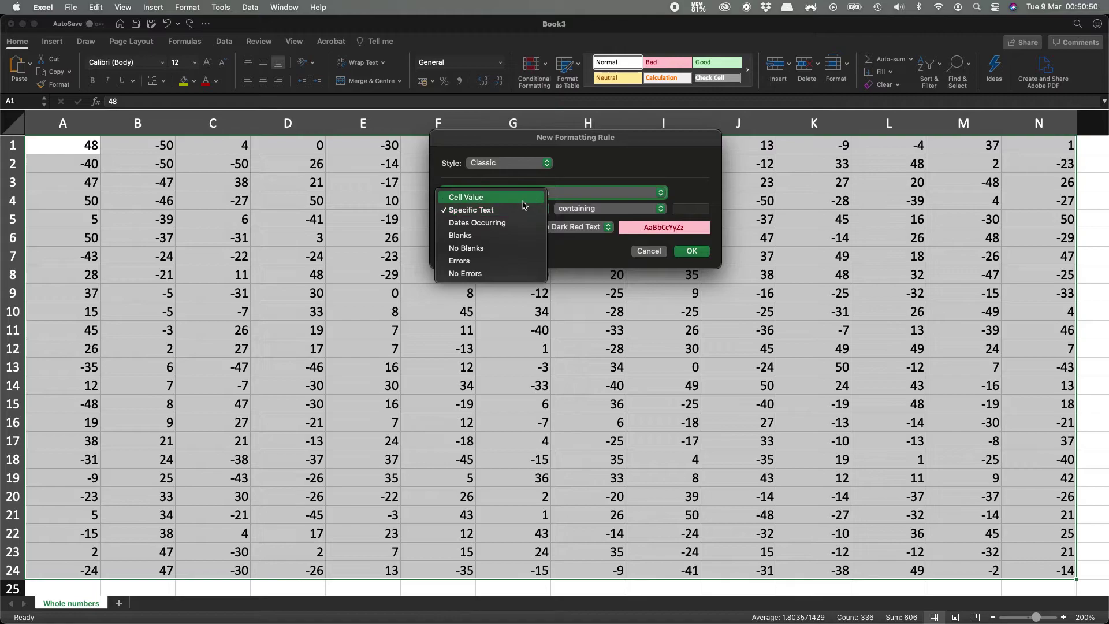
{"action": "left_click", "coordinate": [519, 202]}
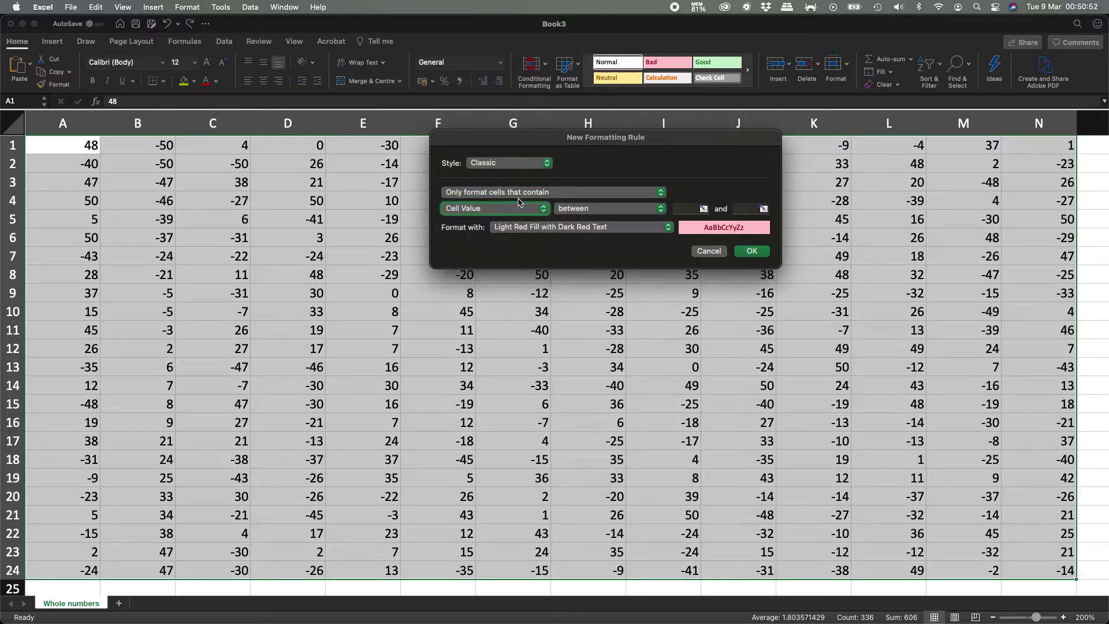
{"action": "left_click", "coordinate": [689, 209]}
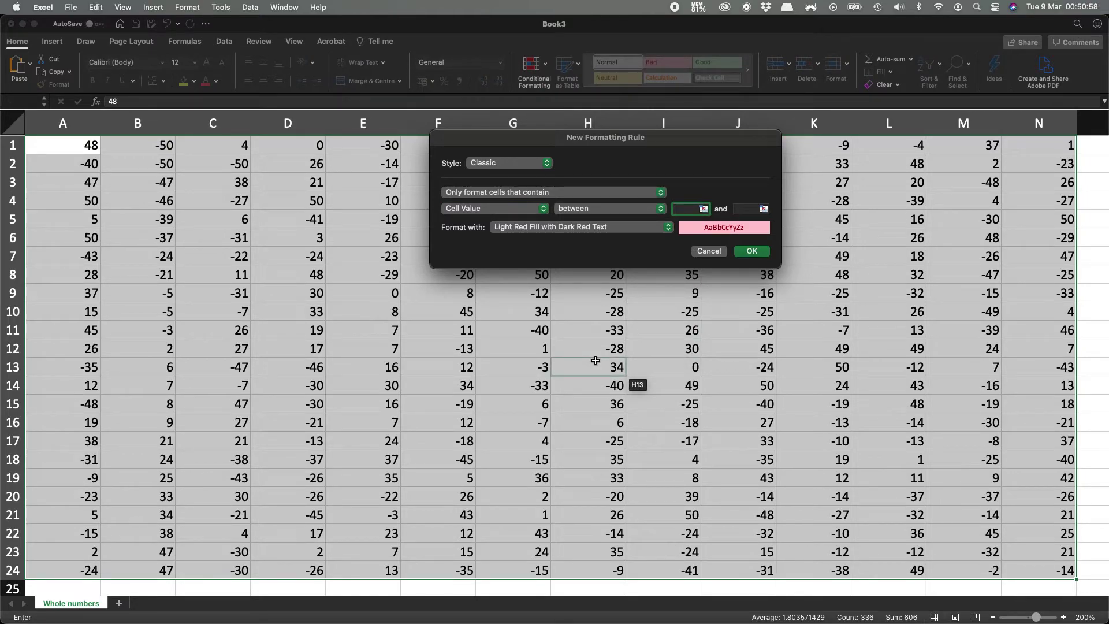
{"action": "type", "text": "5"}
{"action": "key", "text": "Tab"}
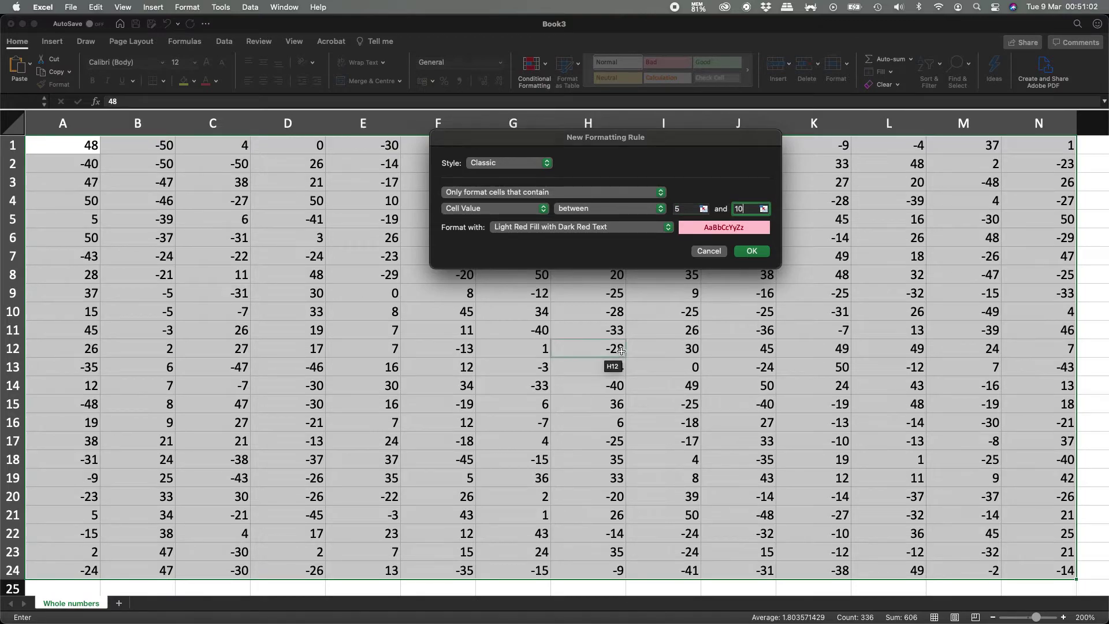
Give the rule a customised format with a bold, dark blue font
{"action": "left_click", "coordinate": [668, 227]}
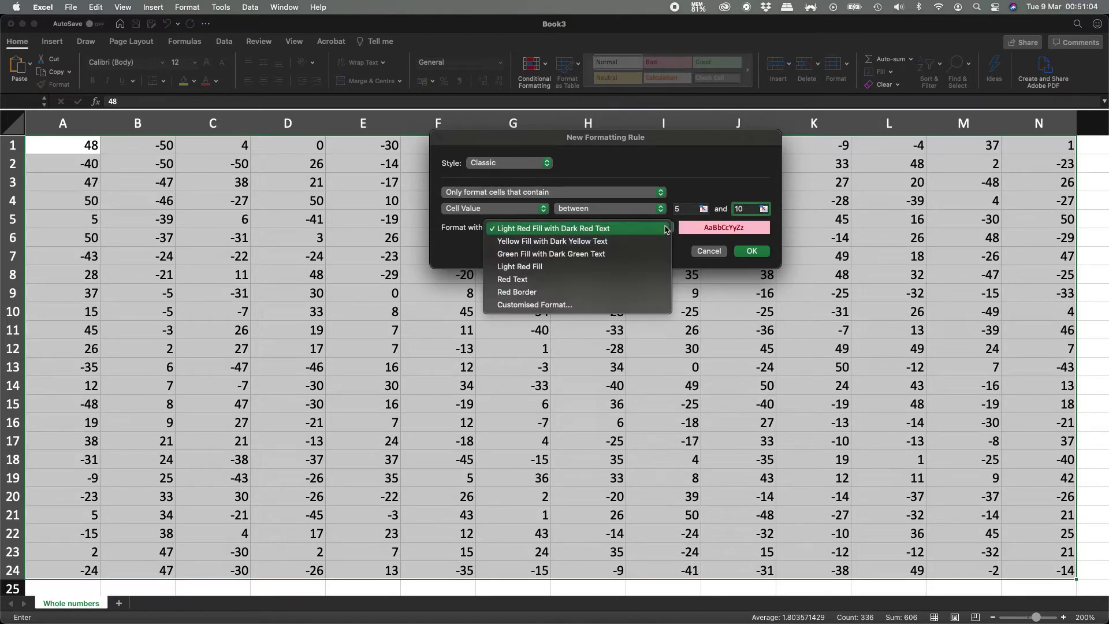
{"action": "left_click", "coordinate": [601, 306]}
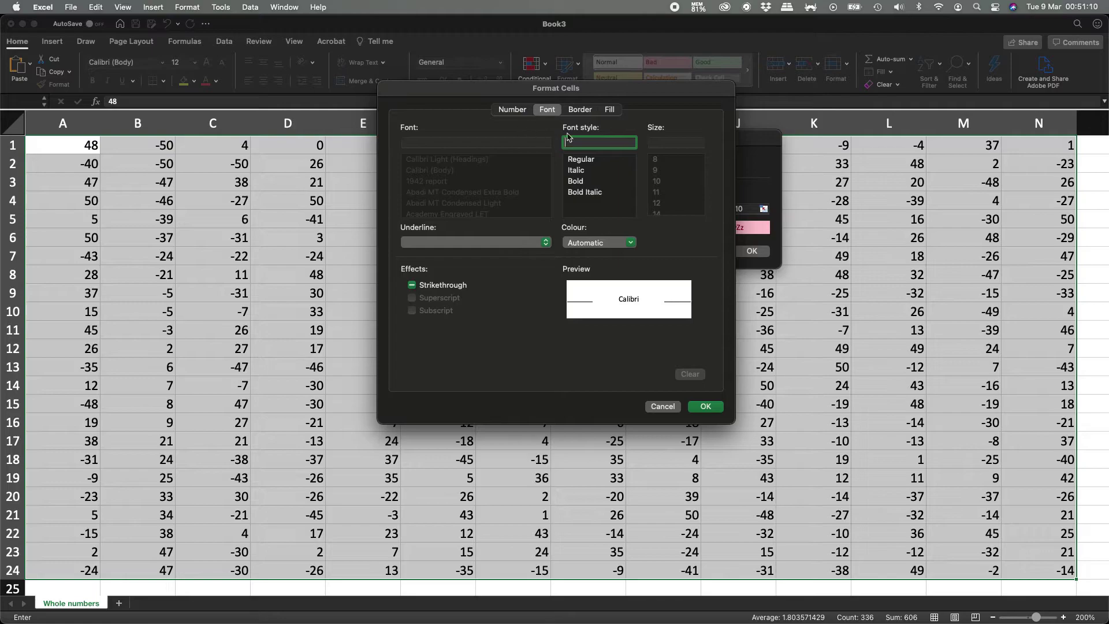
{"action": "left_click", "coordinate": [580, 182]}
{"action": "left_click", "coordinate": [605, 243]}
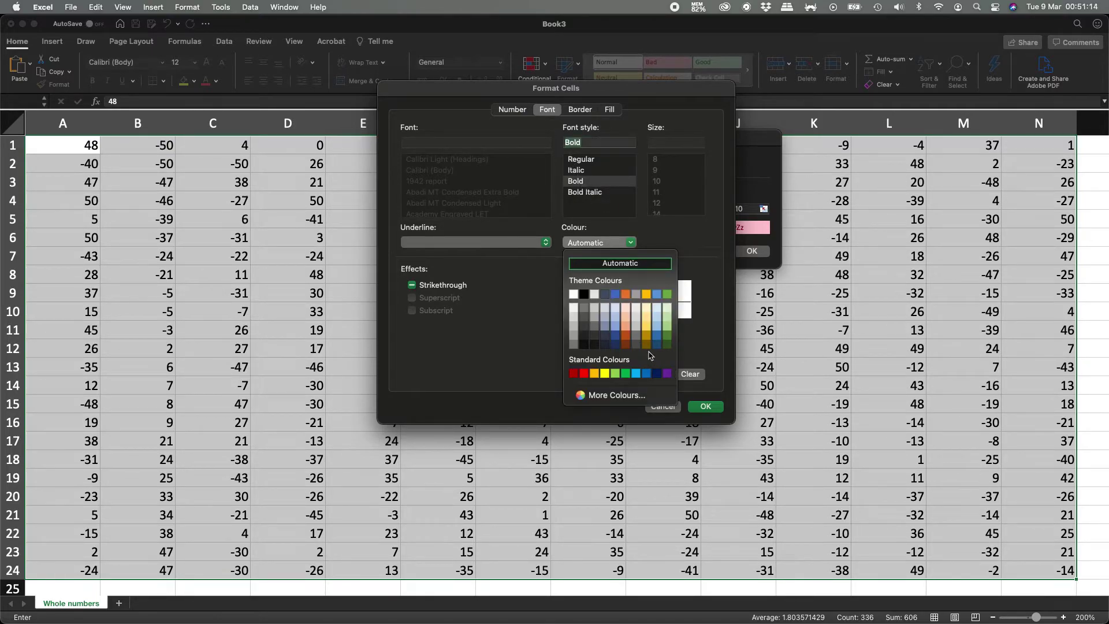
{"action": "left_click", "coordinate": [657, 373]}
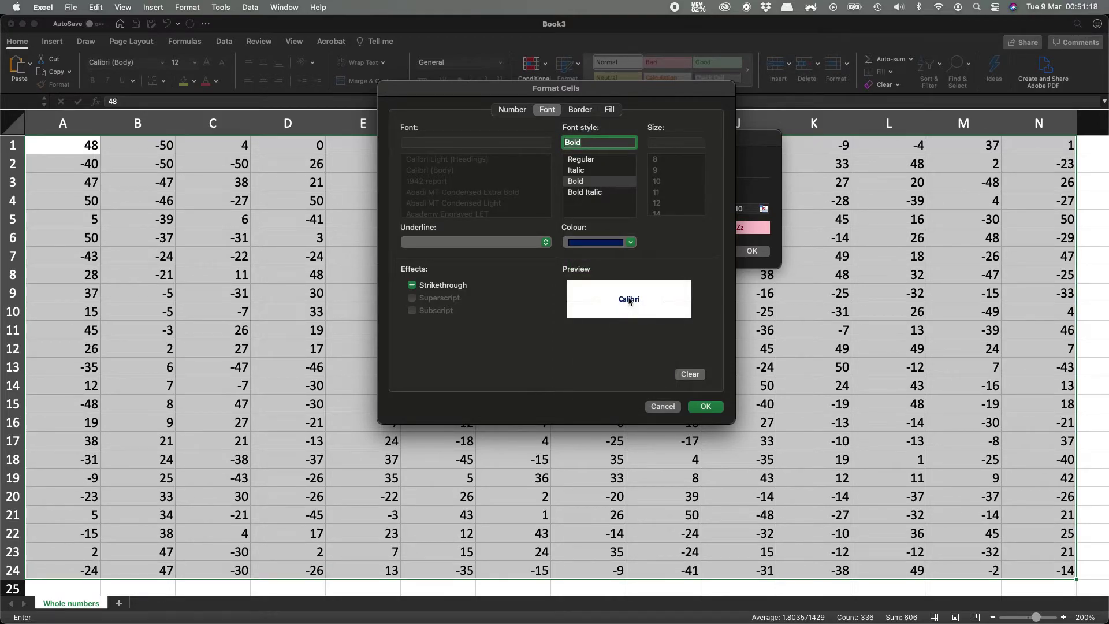
Add a yellow background fill to the rule's customised format and accept the format
{"action": "left_click", "coordinate": [579, 110]}
{"action": "left_click", "coordinate": [609, 110]}
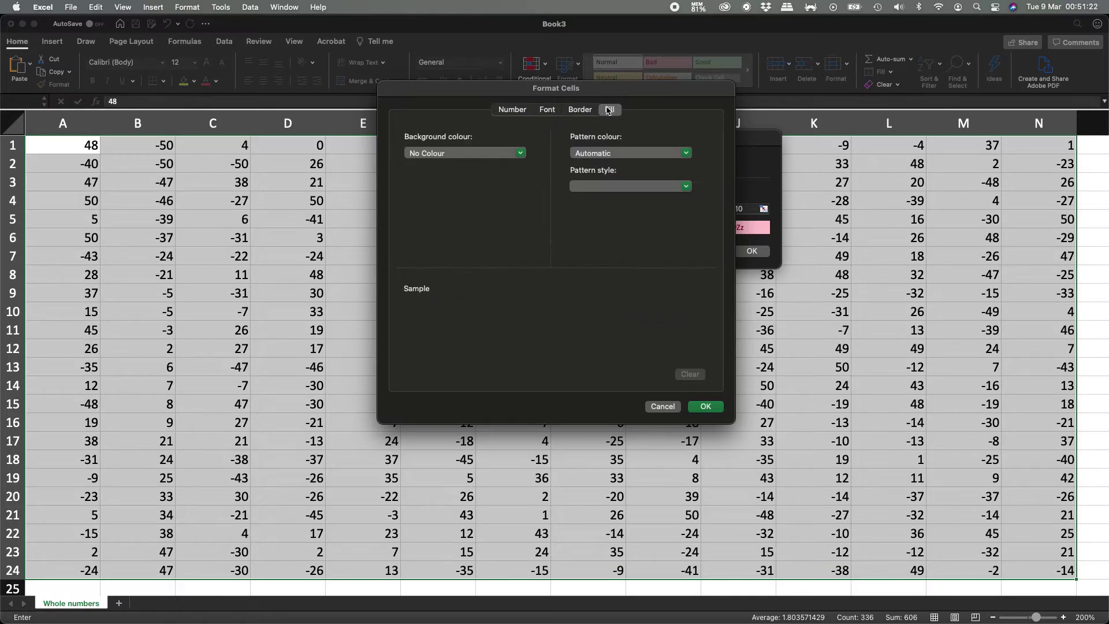
{"action": "left_click", "coordinate": [488, 154]}
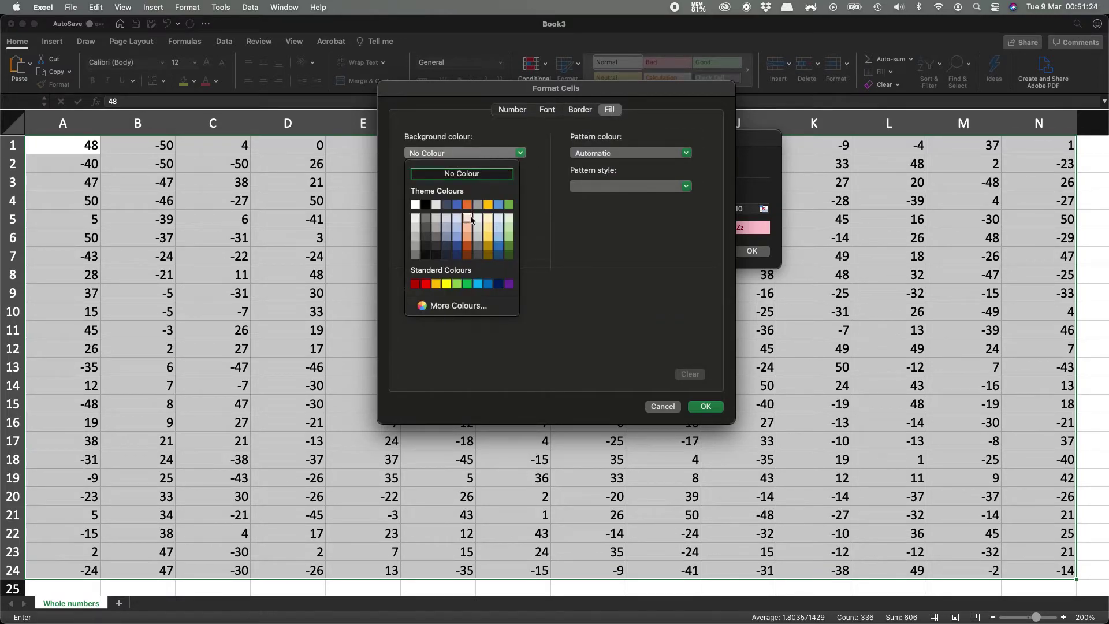
{"action": "left_click", "coordinate": [446, 285]}
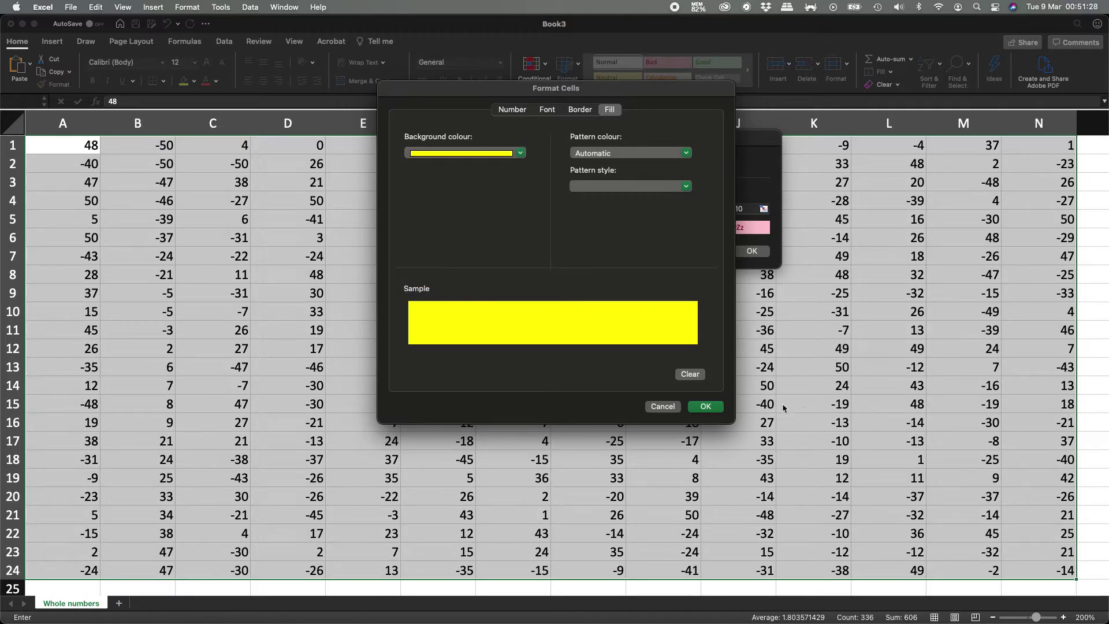
{"action": "left_click", "coordinate": [705, 407]}
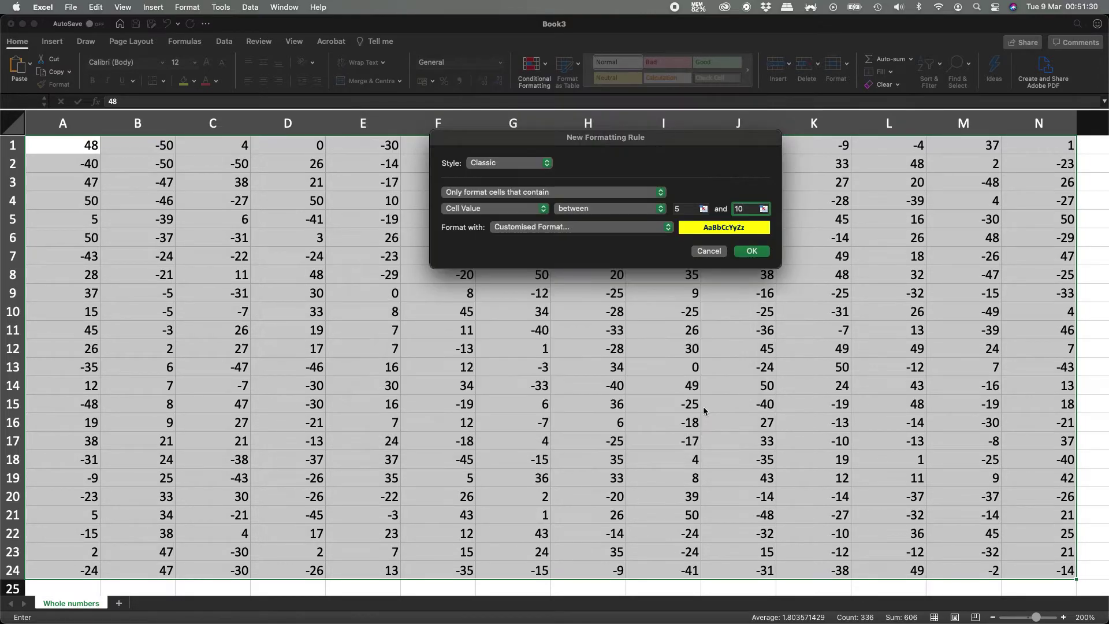
Review the rule's lower and upper limits and apply the rule to A1:N24
{"action": "left_click", "coordinate": [687, 208]}
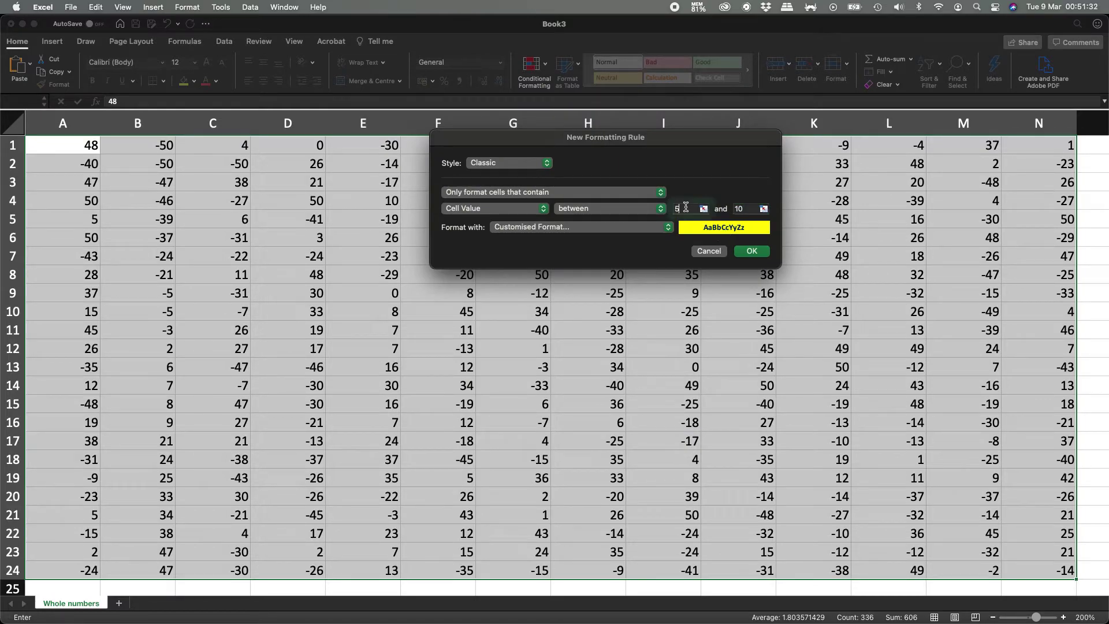
{"action": "left_click", "coordinate": [744, 210]}
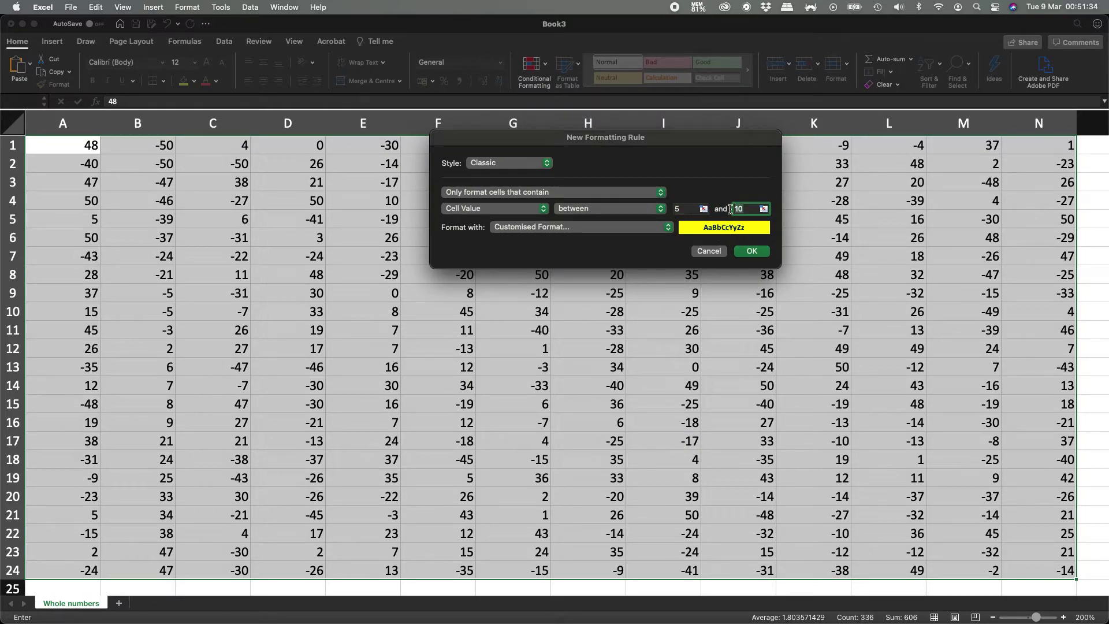
{"action": "left_click", "coordinate": [748, 250]}
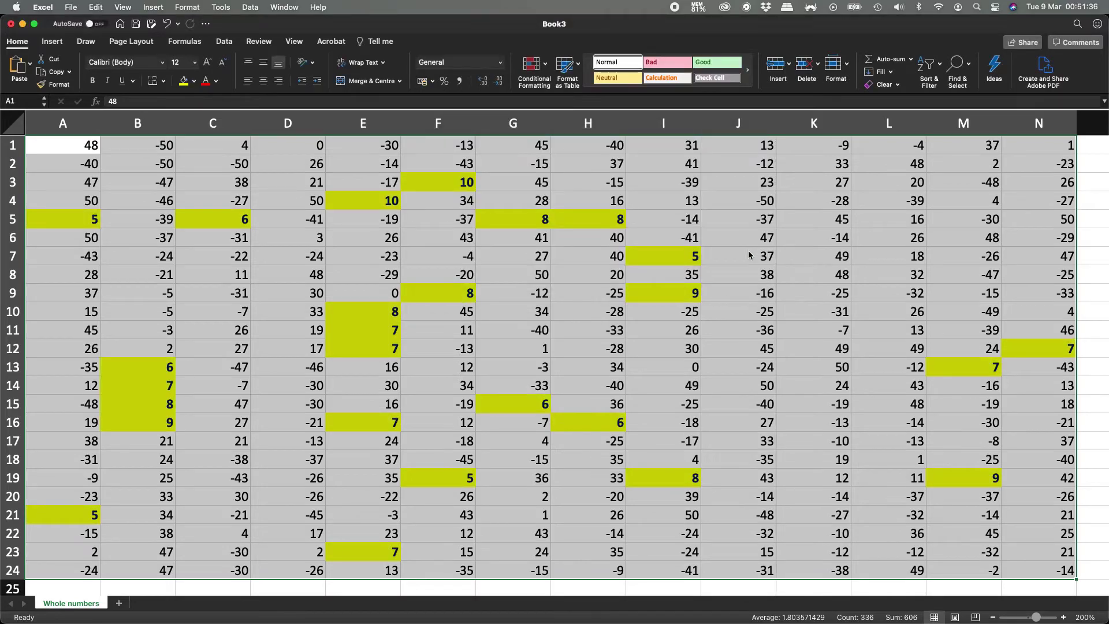
Deselect the table and examine highlighted cells G5, I7, I9 and E12 against the 5 to 10 rule
{"action": "left_click", "coordinate": [595, 345]}
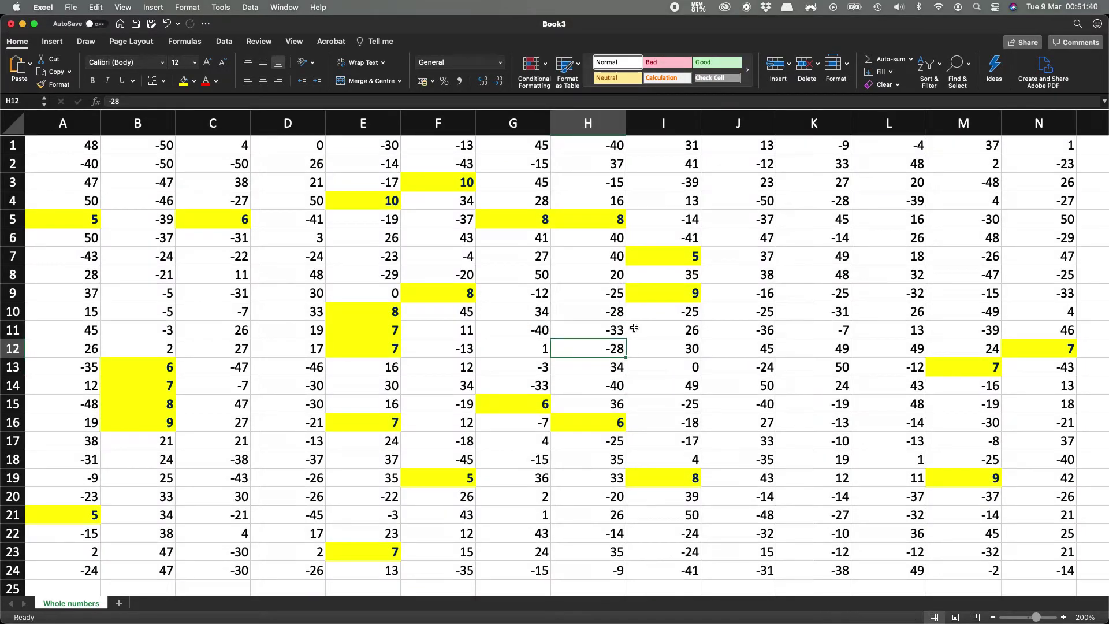
{"action": "left_click", "coordinate": [540, 219]}
{"action": "left_click", "coordinate": [695, 257]}
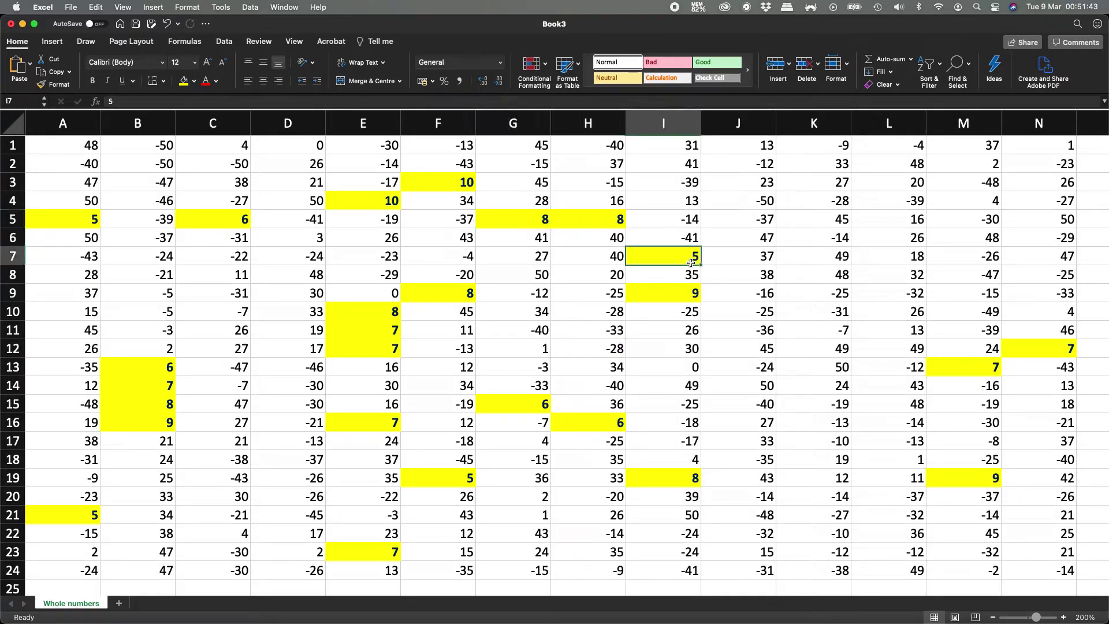
{"action": "left_click", "coordinate": [694, 296]}
{"action": "left_click", "coordinate": [388, 348]}
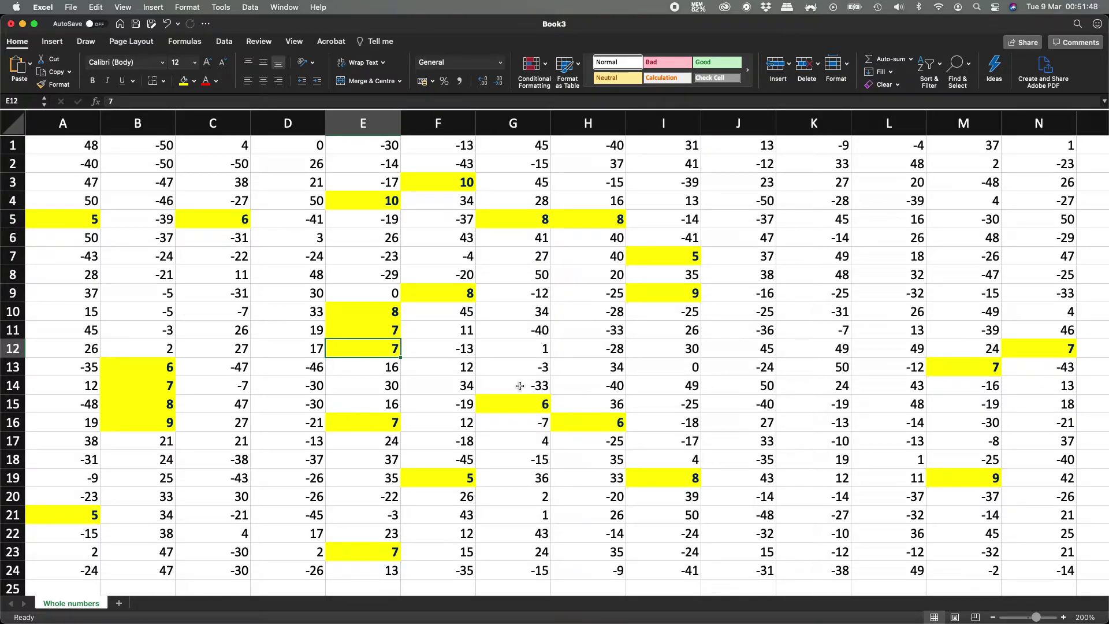
Change the value in J11 to 7 and reselect the cell to check its formatting
{"action": "left_click", "coordinate": [753, 331]}
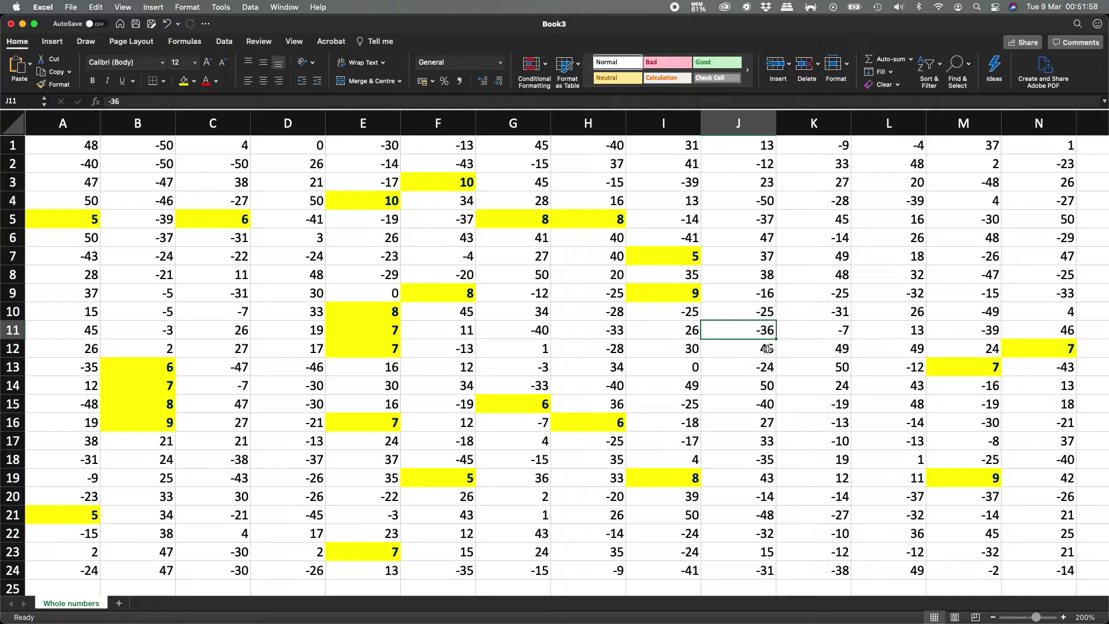
{"action": "type", "text": "7"}
{"action": "key", "text": "Return"}
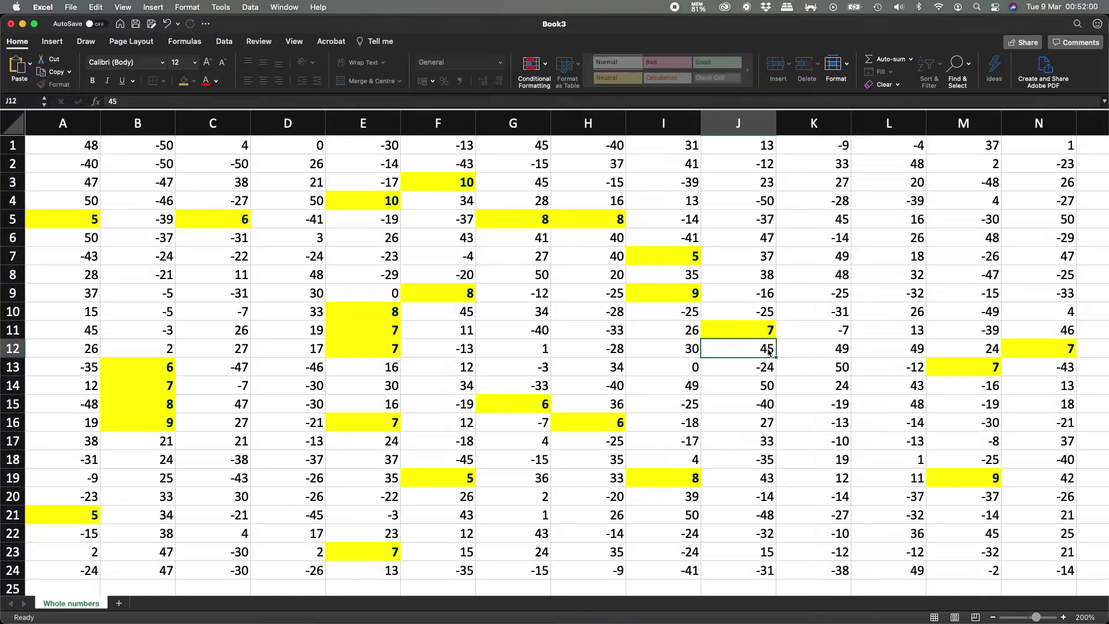
{"action": "left_click", "coordinate": [748, 330]}
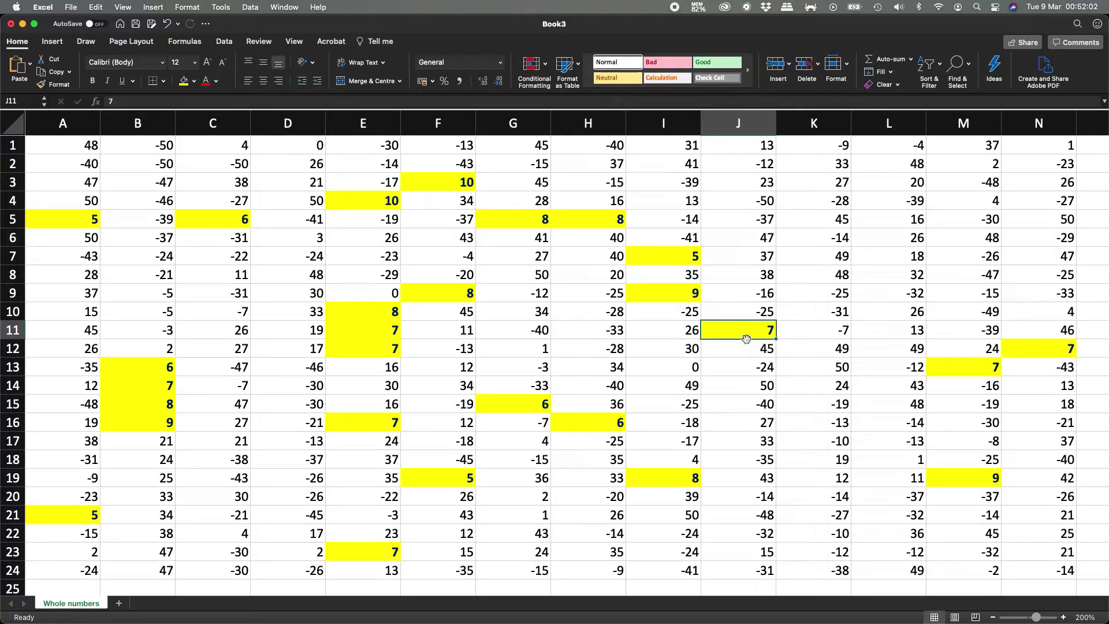
Change the value in G5 to -8 and return to cell A1
{"action": "left_click", "coordinate": [534, 220]}
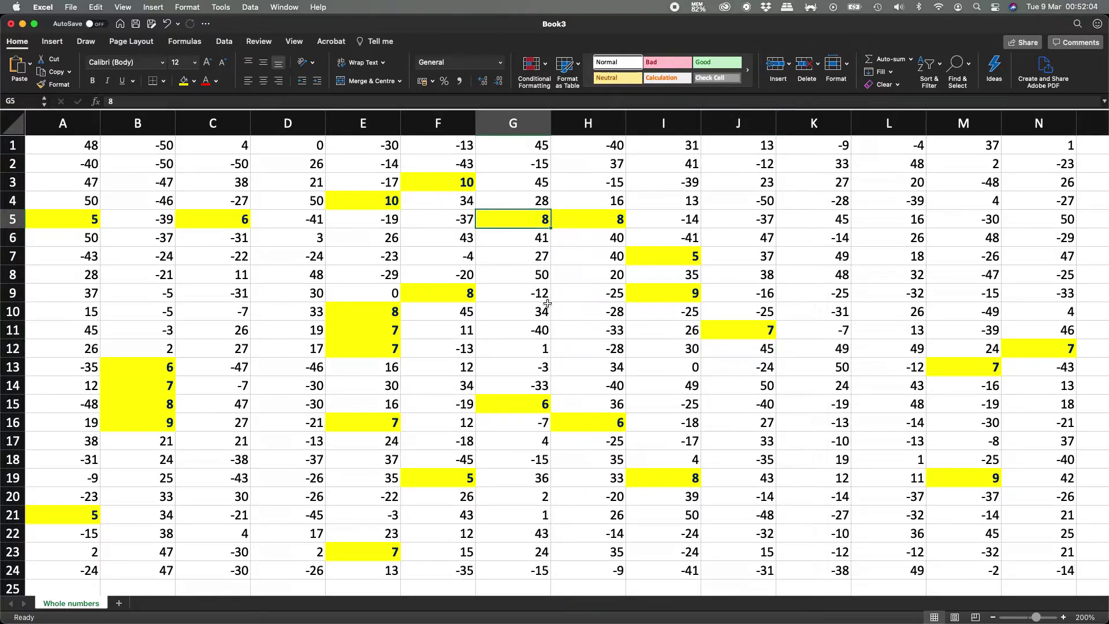
{"action": "type", "text": "-8"}
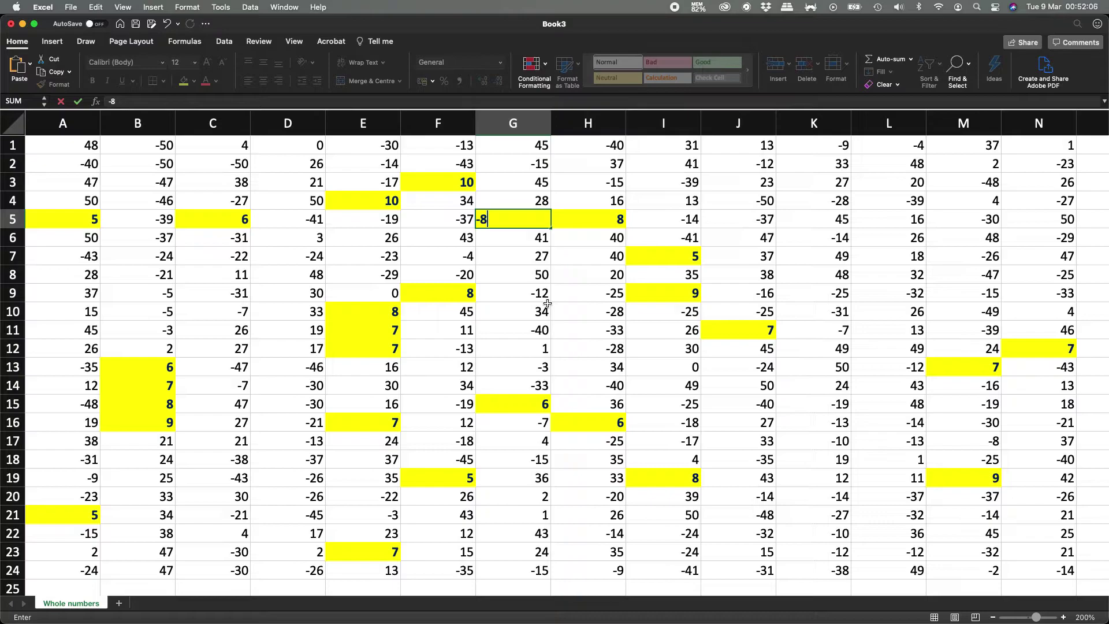
{"action": "key", "text": "Return"}
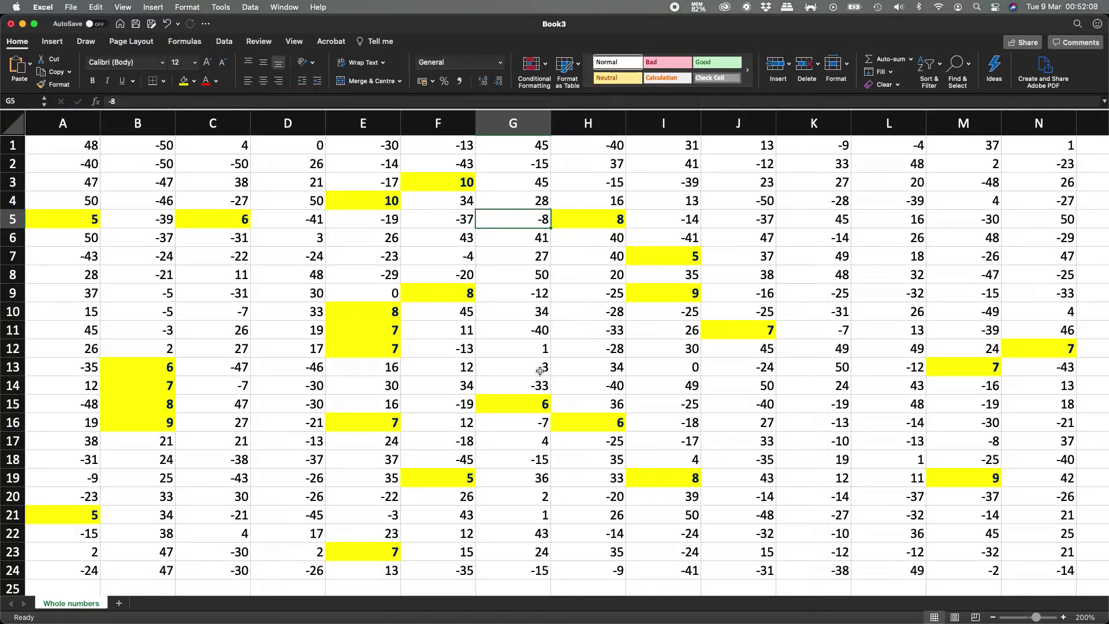
{"action": "key", "text": "super+Left"}
{"action": "key", "text": "super+Up"}
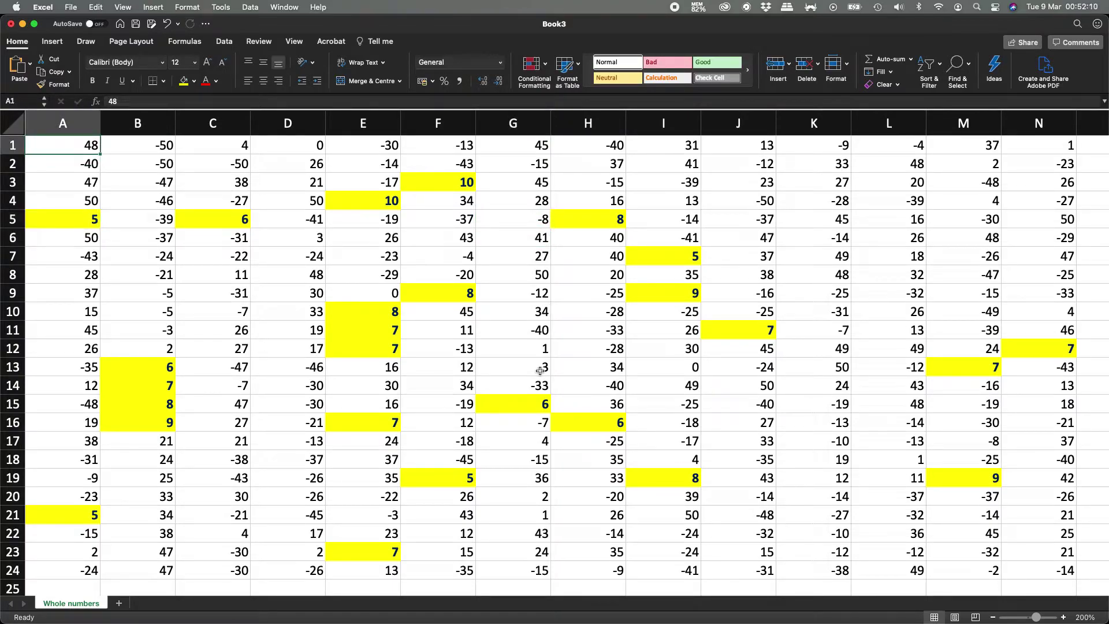
Select the table A1:N24 and clear the conditional formatting rules from the entire sheet
{"action": "key", "text": "super+shift+Right"}
{"action": "key", "text": "super+shift+Down"}
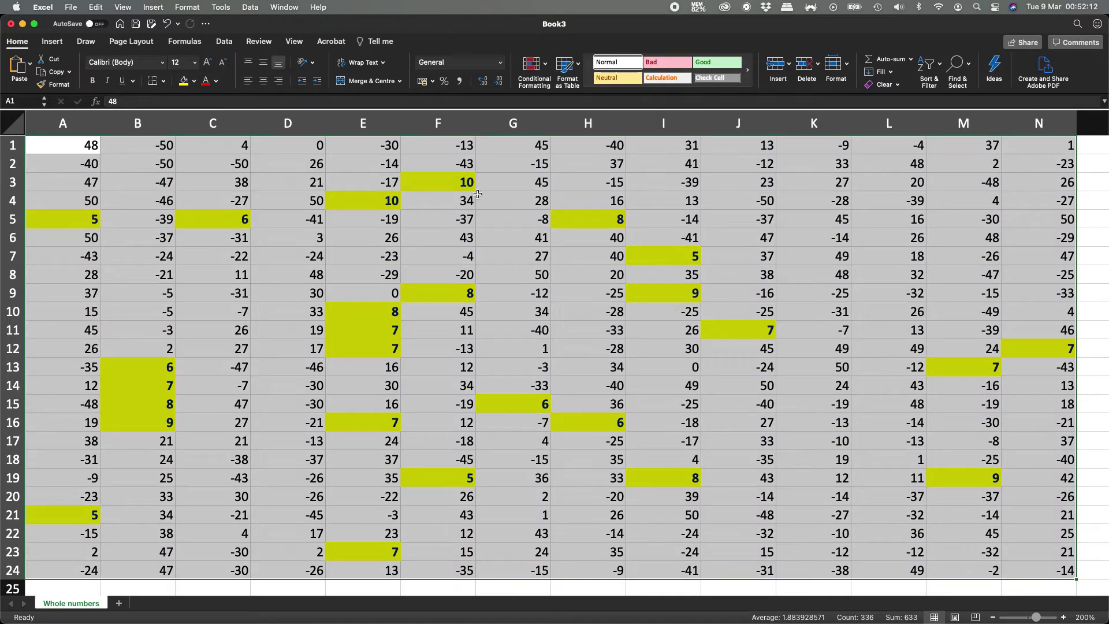
{"action": "left_click", "coordinate": [545, 68]}
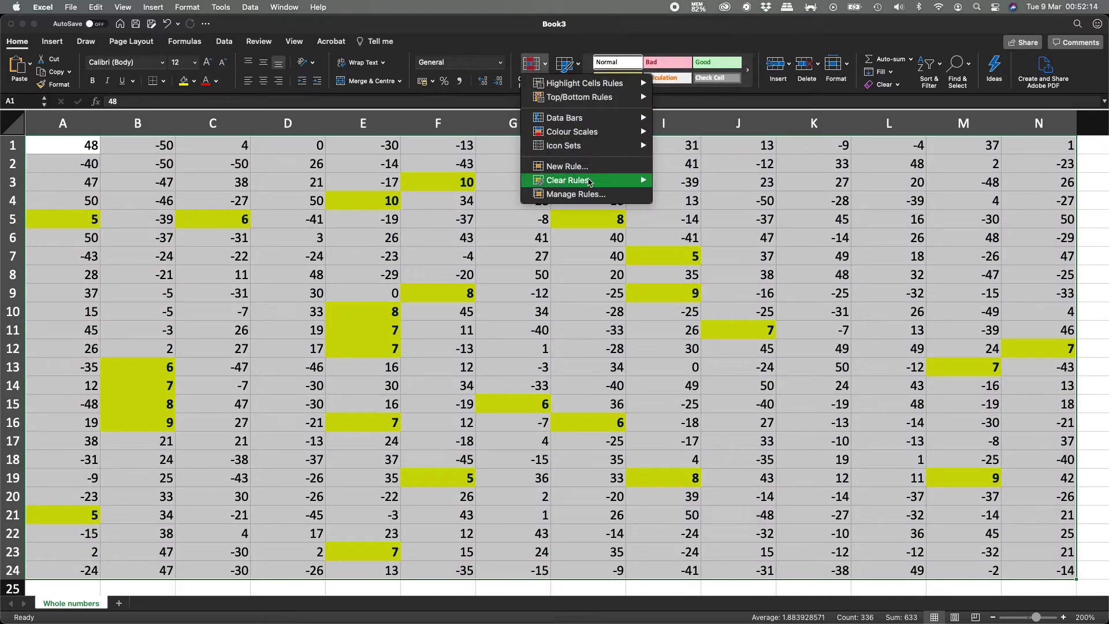
{"action": "mouse_move", "coordinate": [592, 180]}
{"action": "left_click", "coordinate": [716, 197]}
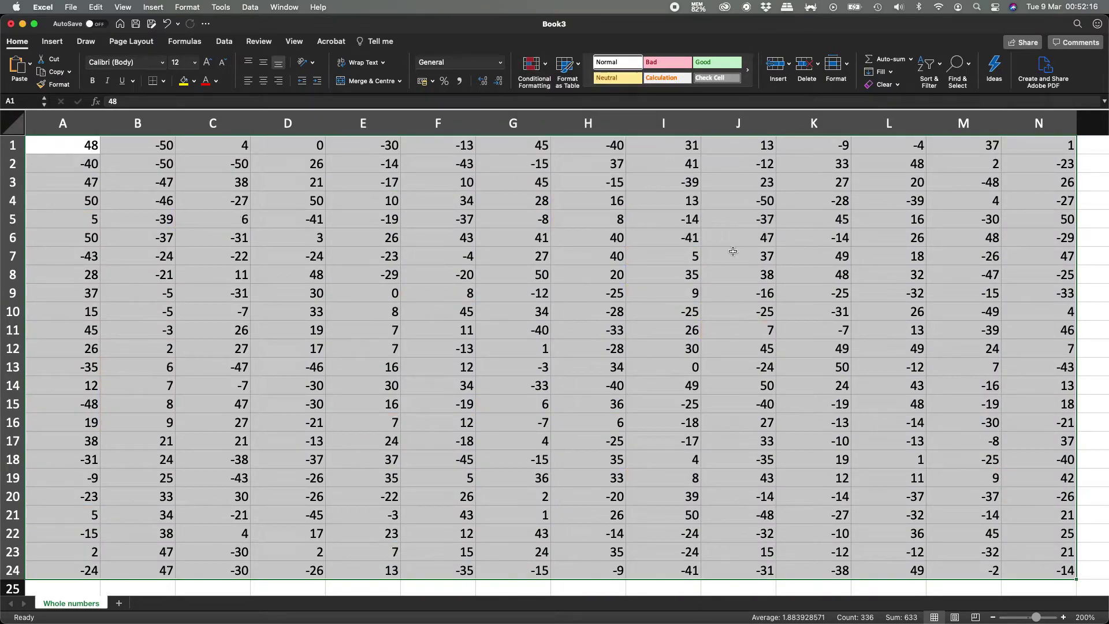
Reselect the whole table A1:N24 and start a new conditional formatting rule in the Classic style
{"action": "left_click", "coordinate": [578, 293]}
{"action": "key", "text": "Home"}
{"action": "key", "text": "super+shift+Up"}
{"action": "key", "text": "super+Up"}
{"action": "key", "text": "super+a"}
{"action": "left_click", "coordinate": [532, 67]}
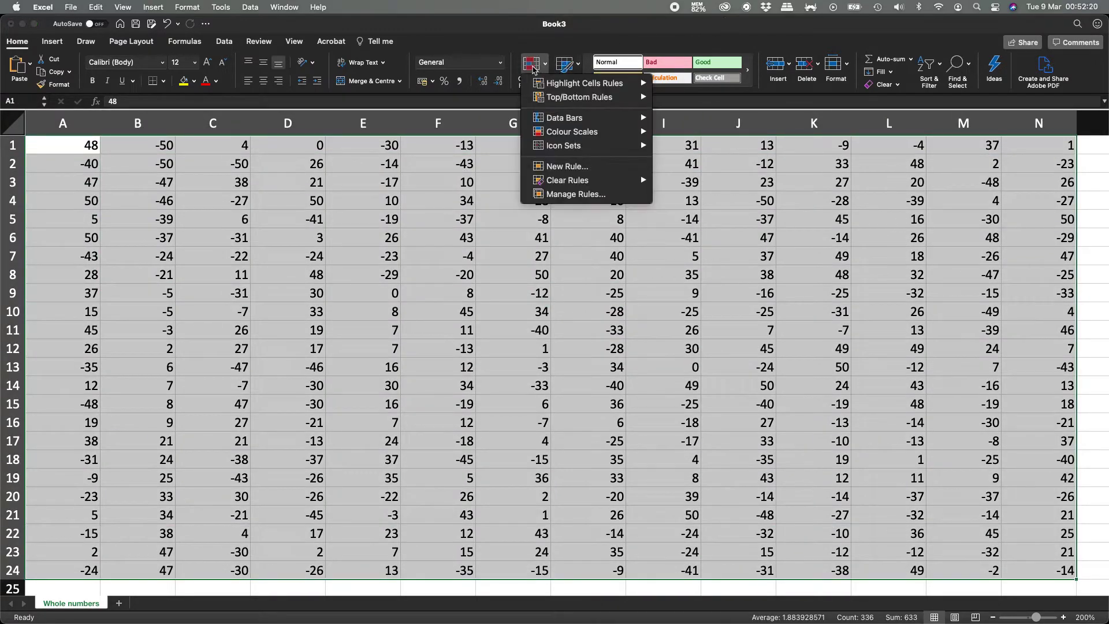
{"action": "left_click", "coordinate": [591, 167]}
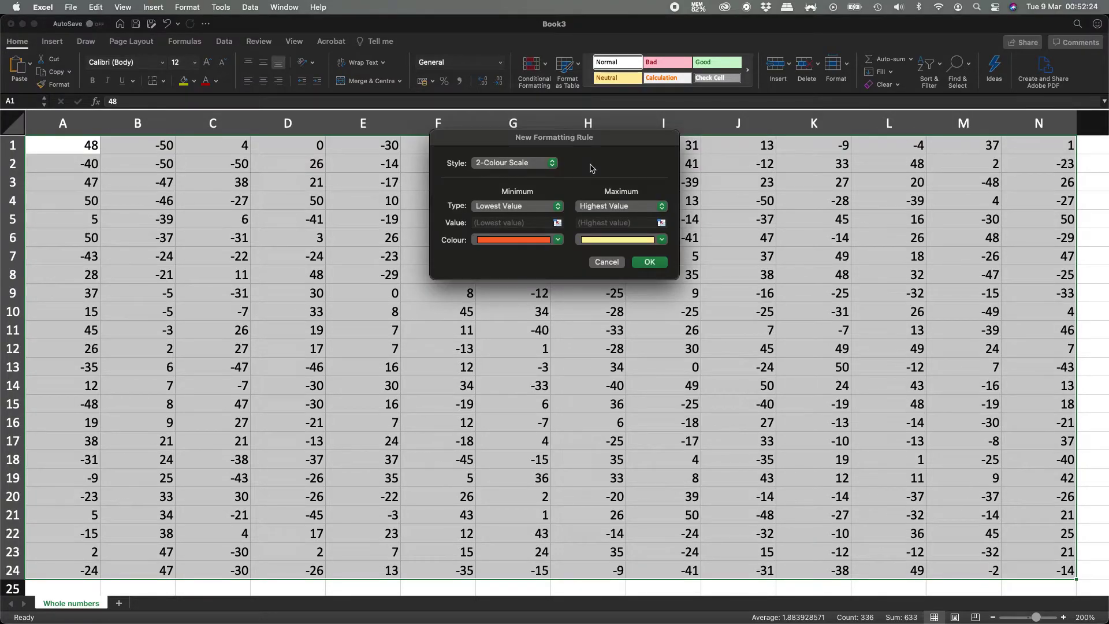
{"action": "left_click", "coordinate": [514, 163]}
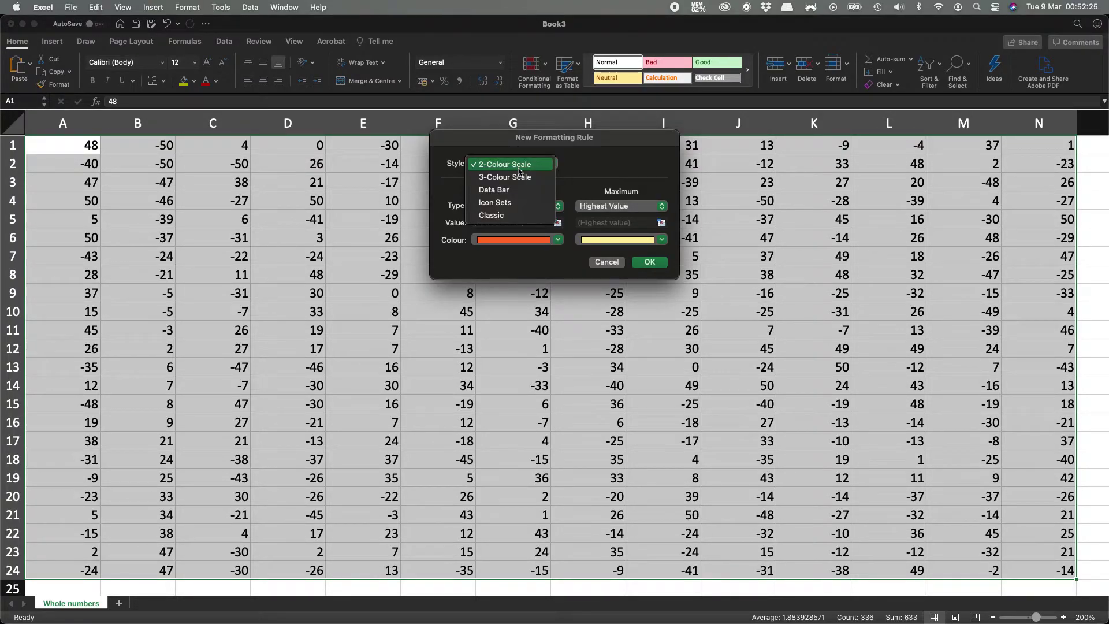
{"action": "left_click", "coordinate": [508, 219]}
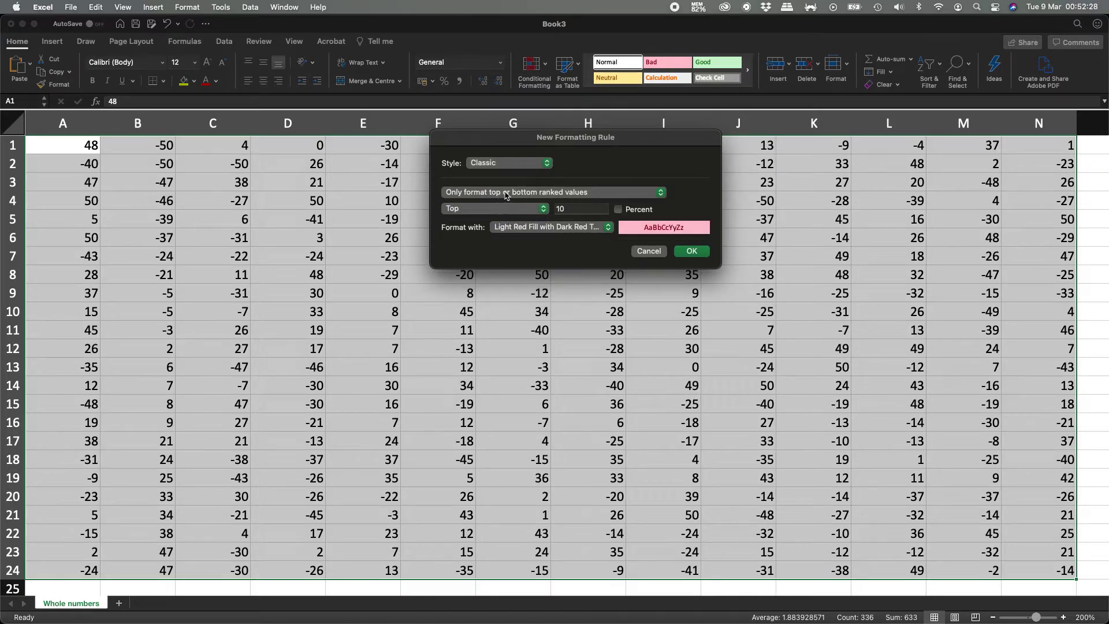
Set the rule to format only cells that contain a cell value equal to -7
{"action": "left_click", "coordinate": [544, 194]}
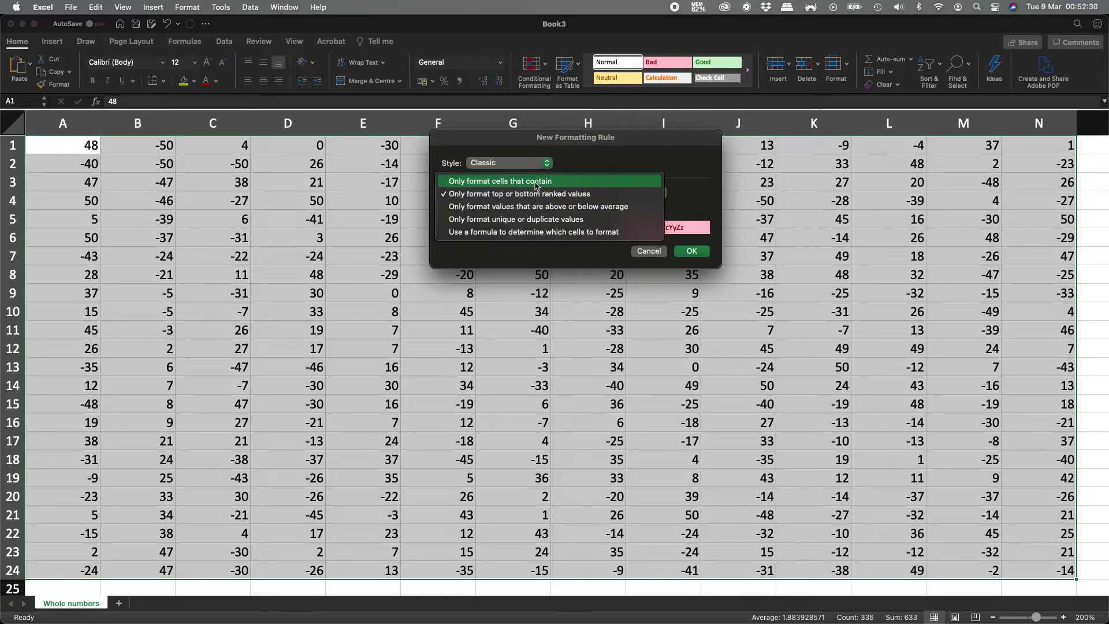
{"action": "left_click", "coordinate": [535, 182]}
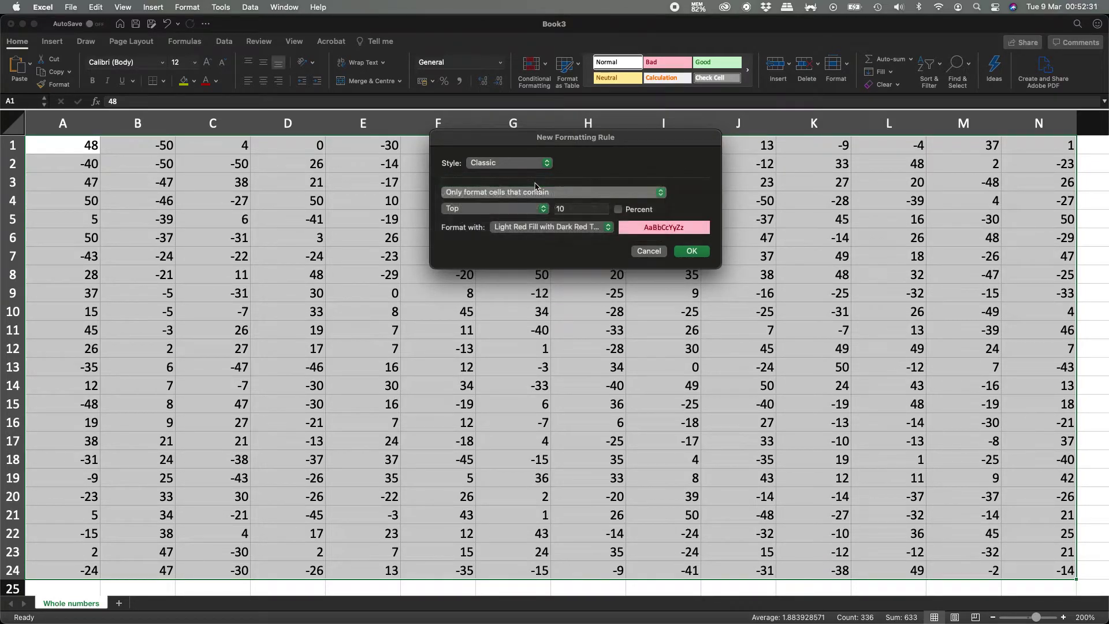
{"action": "left_click", "coordinate": [511, 210]}
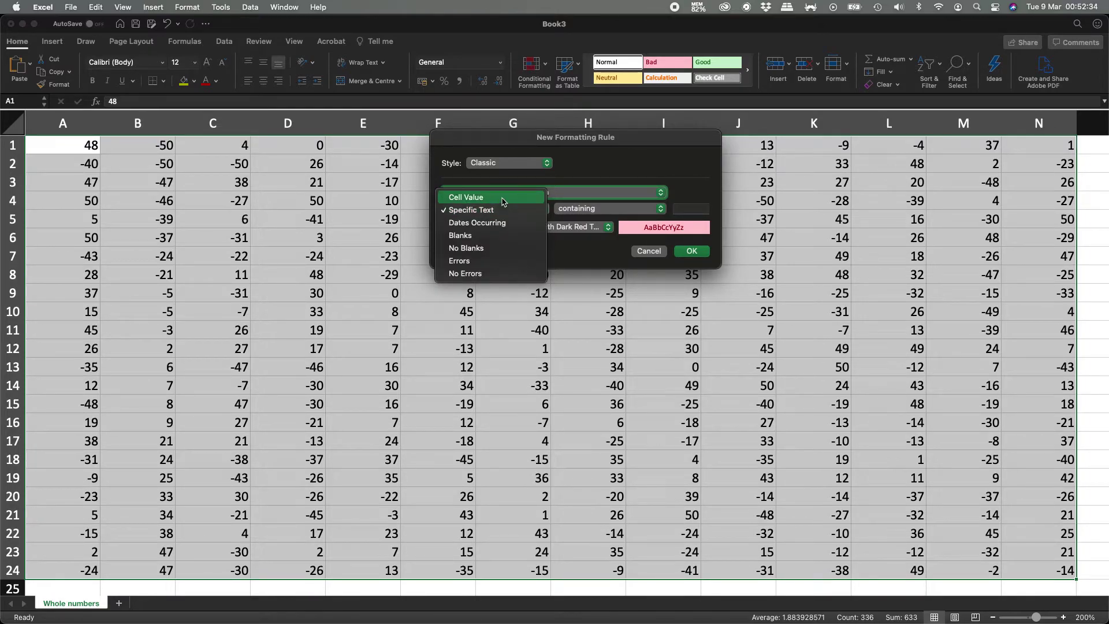
{"action": "left_click", "coordinate": [503, 198]}
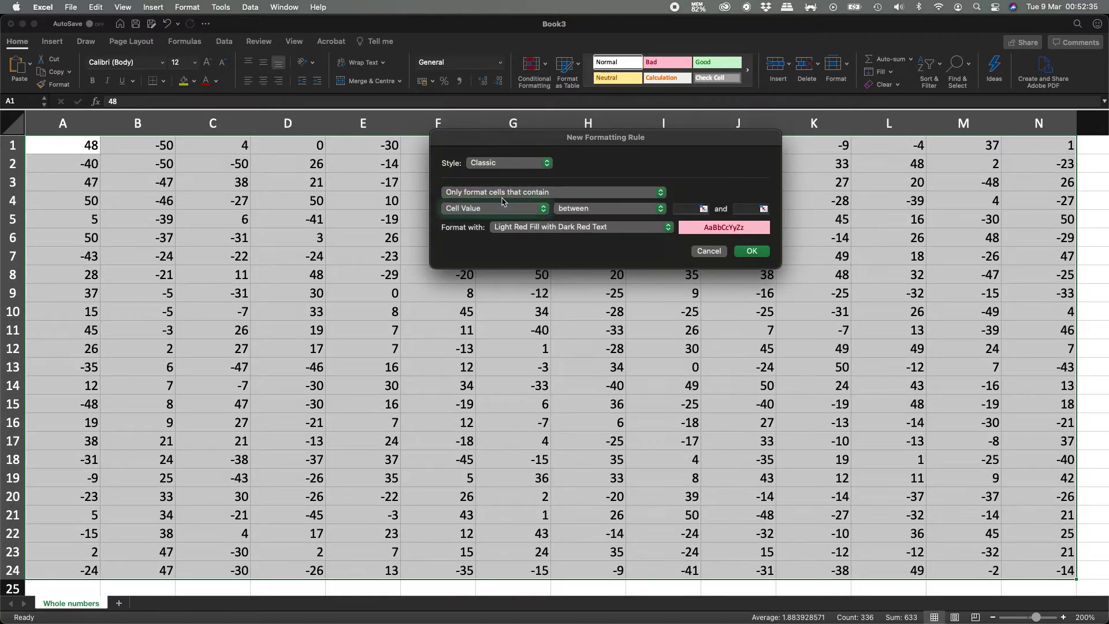
{"action": "left_click", "coordinate": [605, 211]}
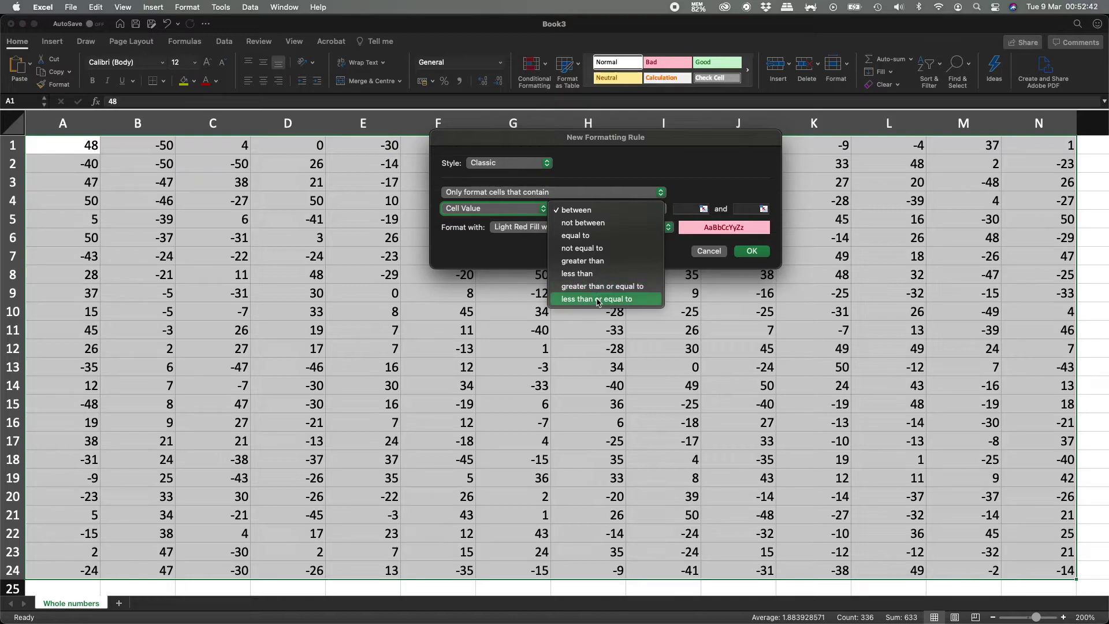
{"action": "left_click", "coordinate": [578, 235]}
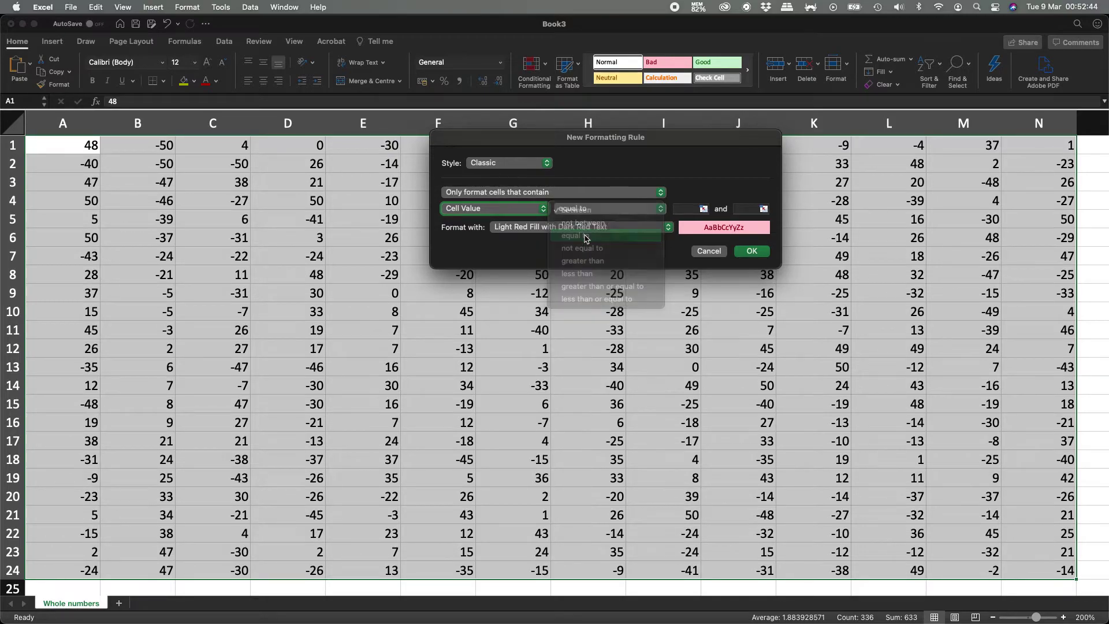
{"action": "left_click", "coordinate": [682, 209]}
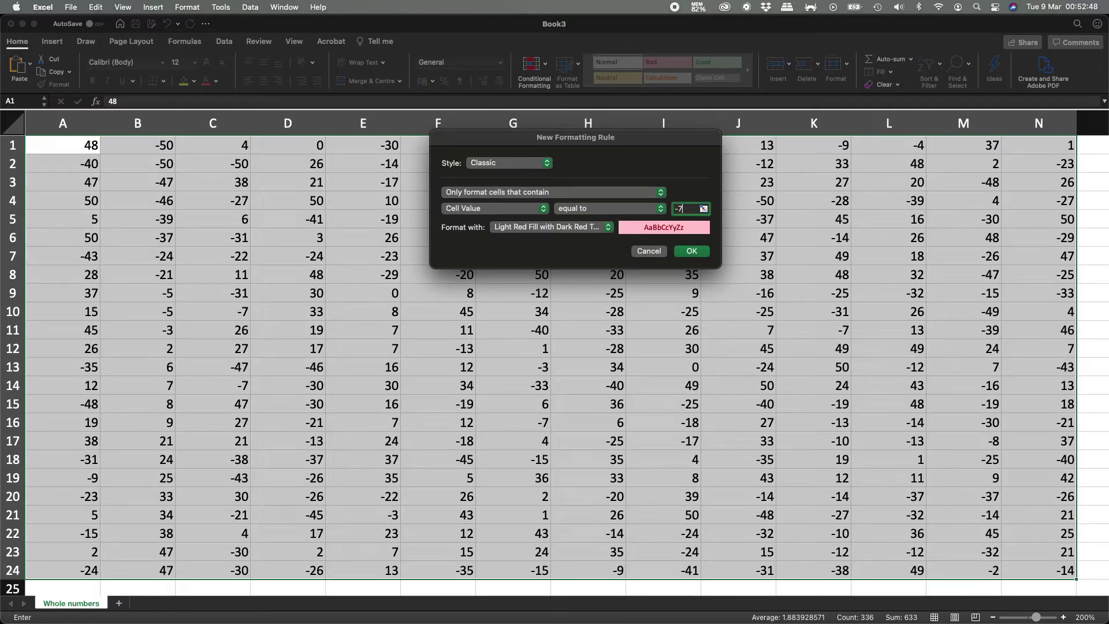
Give the rule a customised format with bold font and an orange background fill, and apply it to the table
{"action": "left_click", "coordinate": [569, 233]}
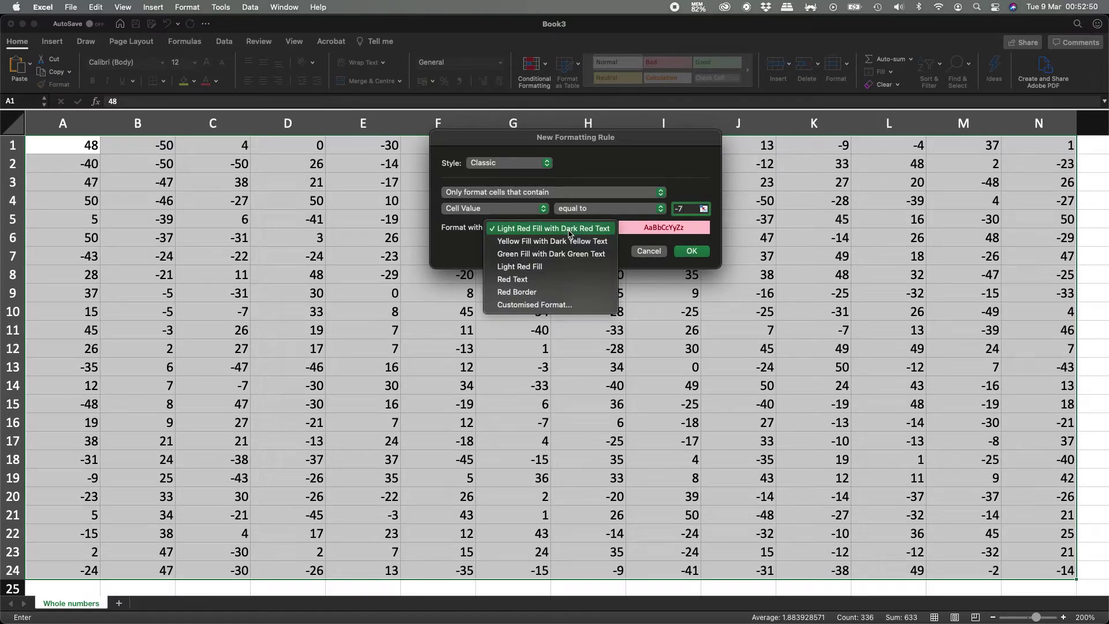
{"action": "left_click", "coordinate": [548, 305]}
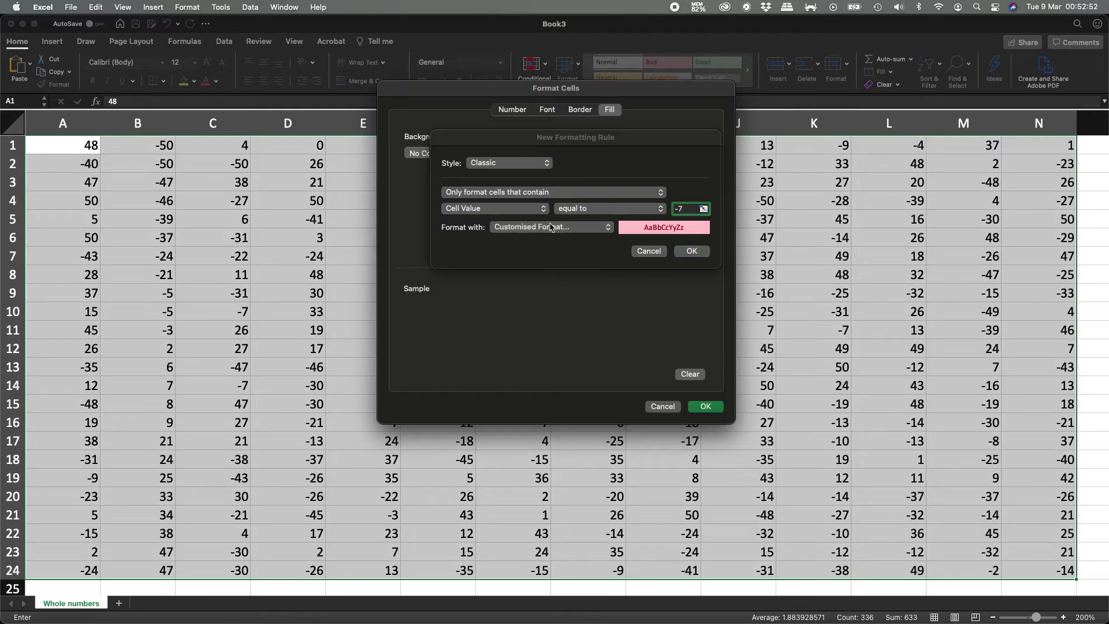
{"action": "left_click", "coordinate": [546, 111]}
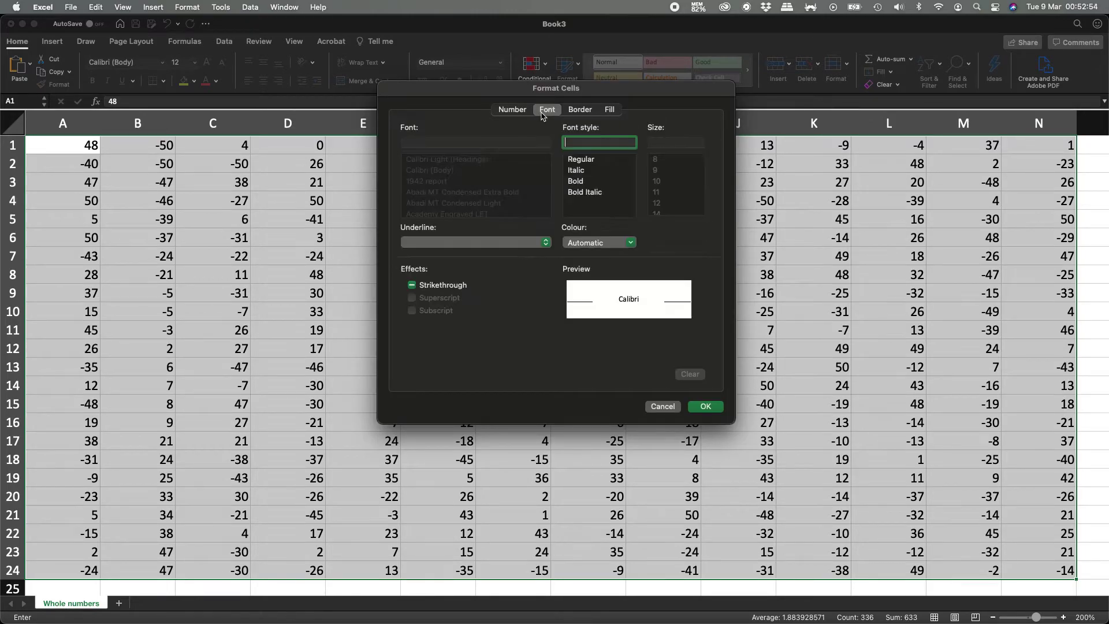
{"action": "left_click", "coordinate": [588, 182]}
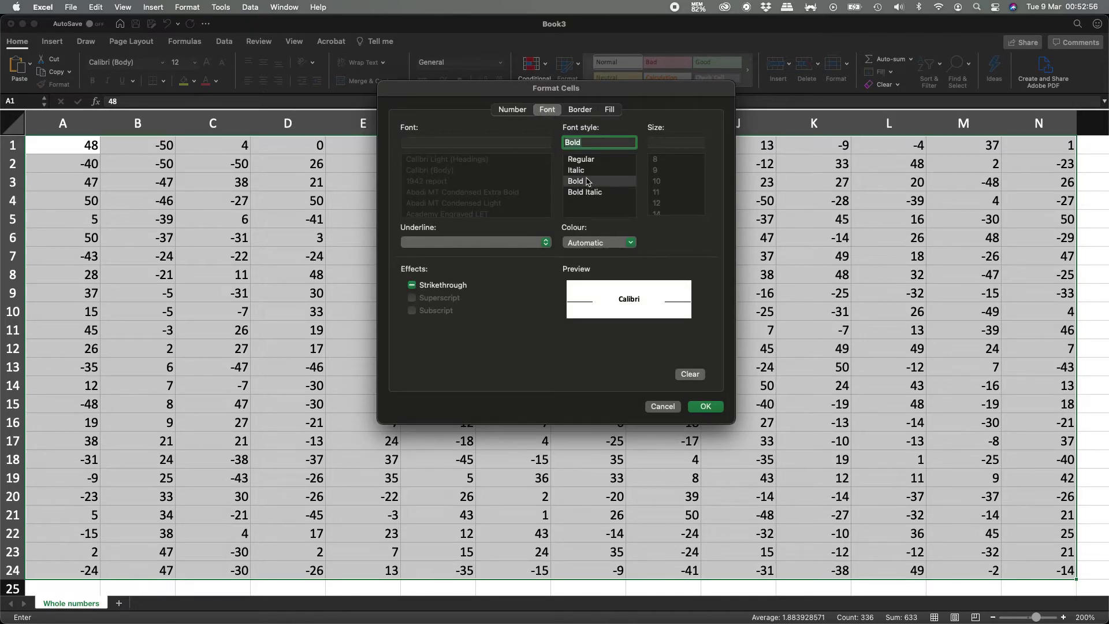
{"action": "left_click", "coordinate": [610, 110]}
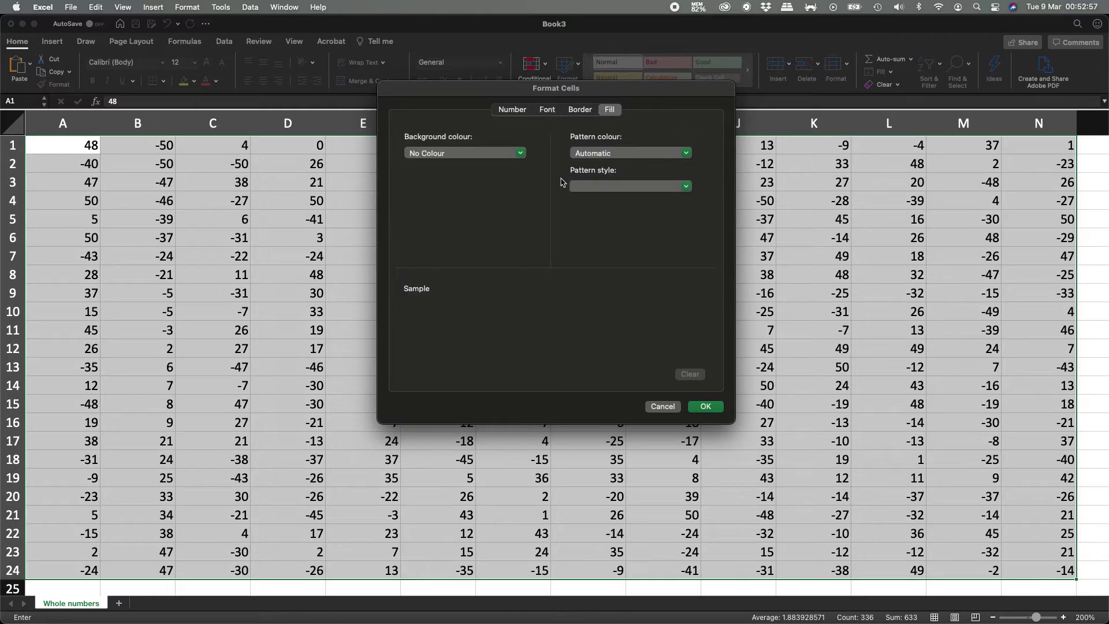
{"action": "left_click", "coordinate": [501, 155]}
{"action": "left_click", "coordinate": [436, 285]}
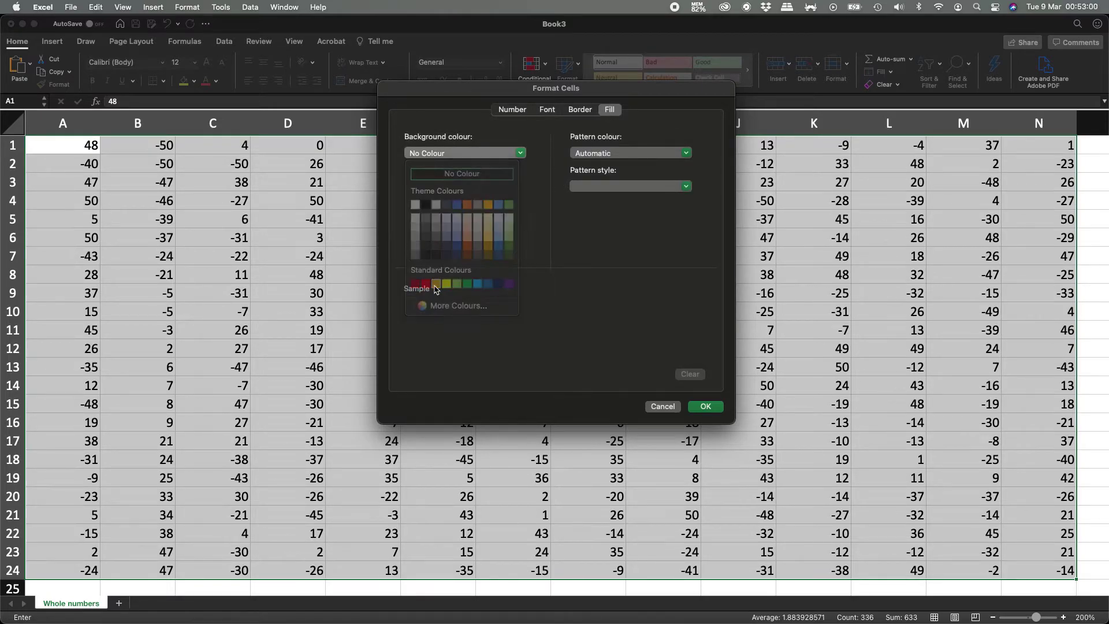
{"action": "left_click", "coordinate": [704, 407]}
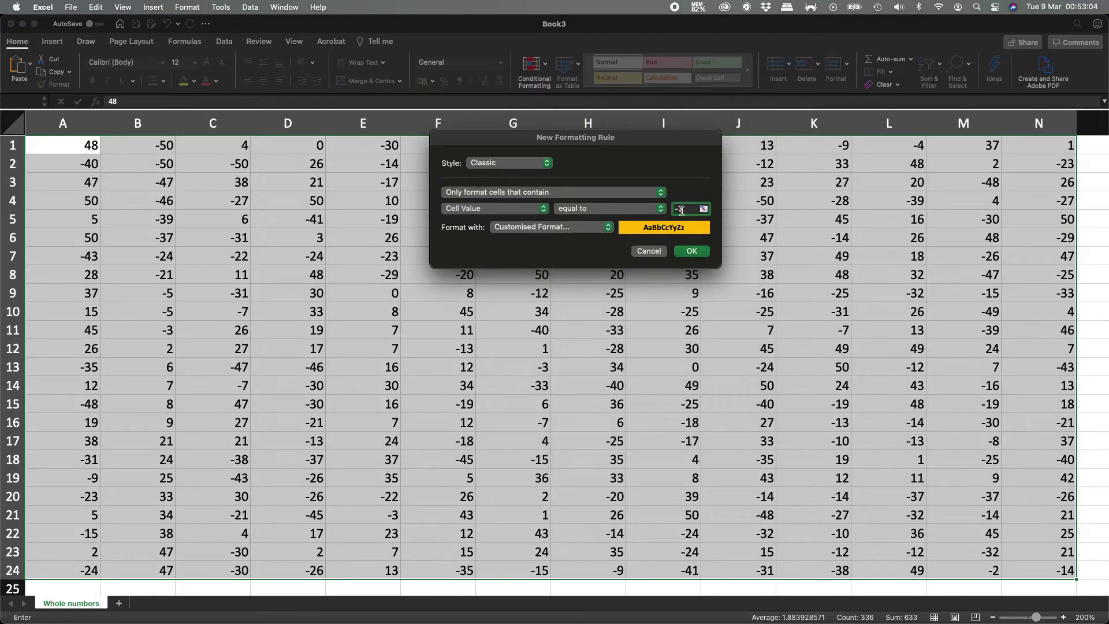
{"action": "left_click", "coordinate": [692, 252]}
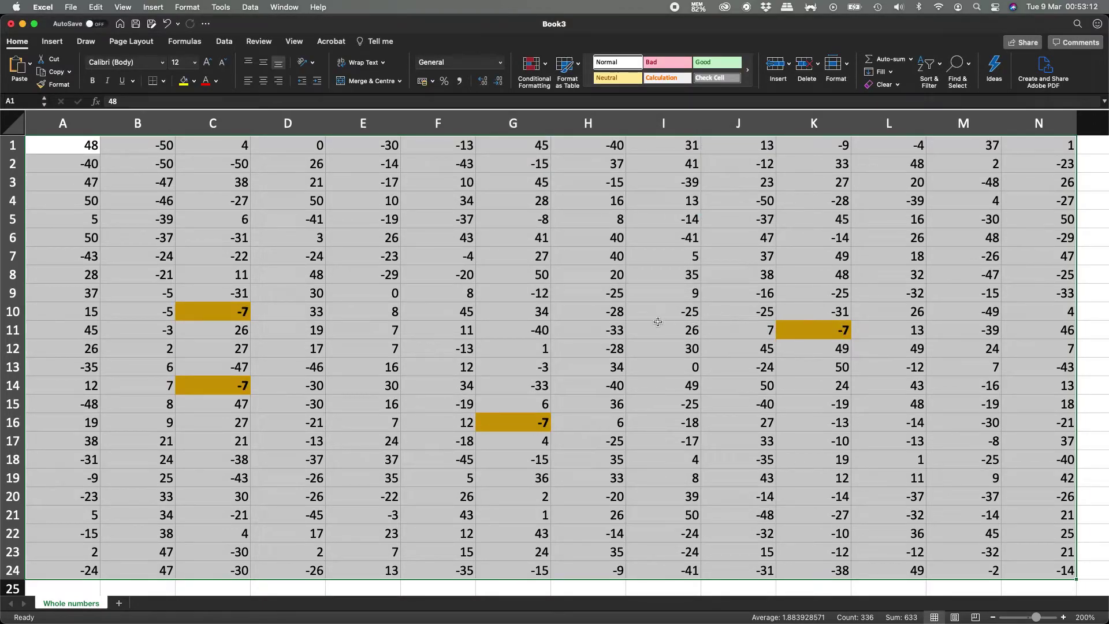
Change the value in F6 to -7 to test the rule, and return to cell A1
{"action": "left_click", "coordinate": [438, 238]}
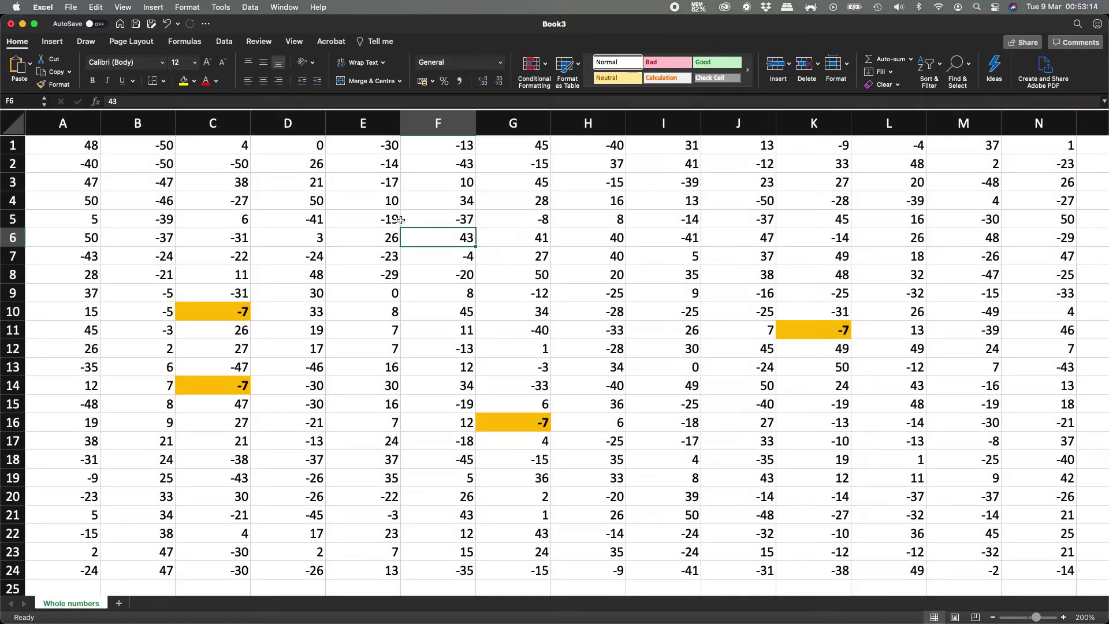
{"action": "type", "text": "-7"}
{"action": "key", "text": "Return"}
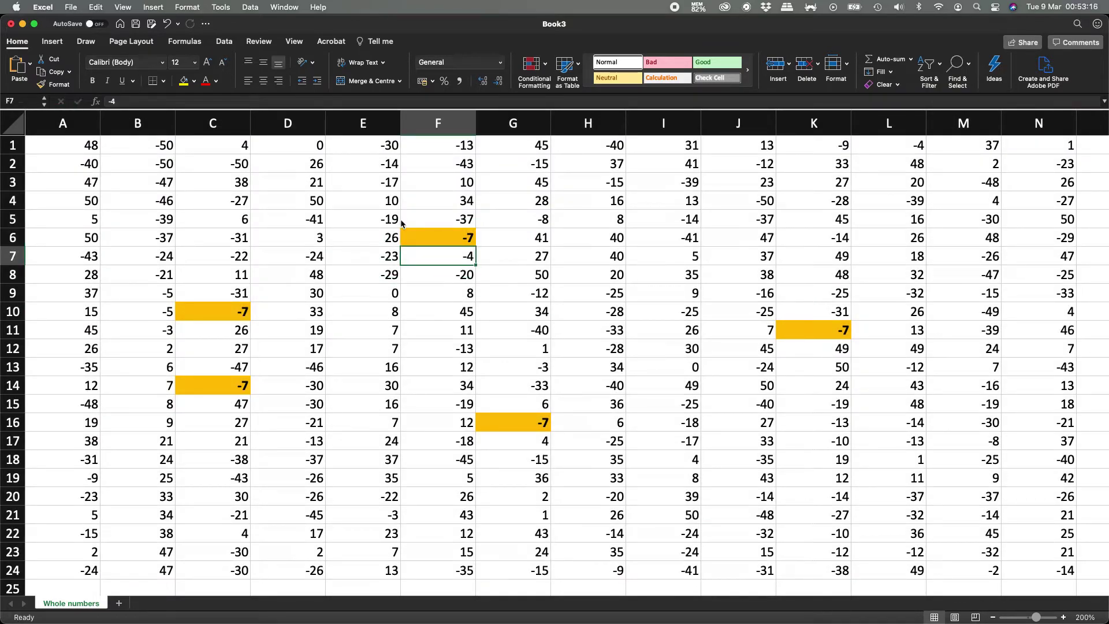
{"action": "key", "text": "ctrl+Home"}
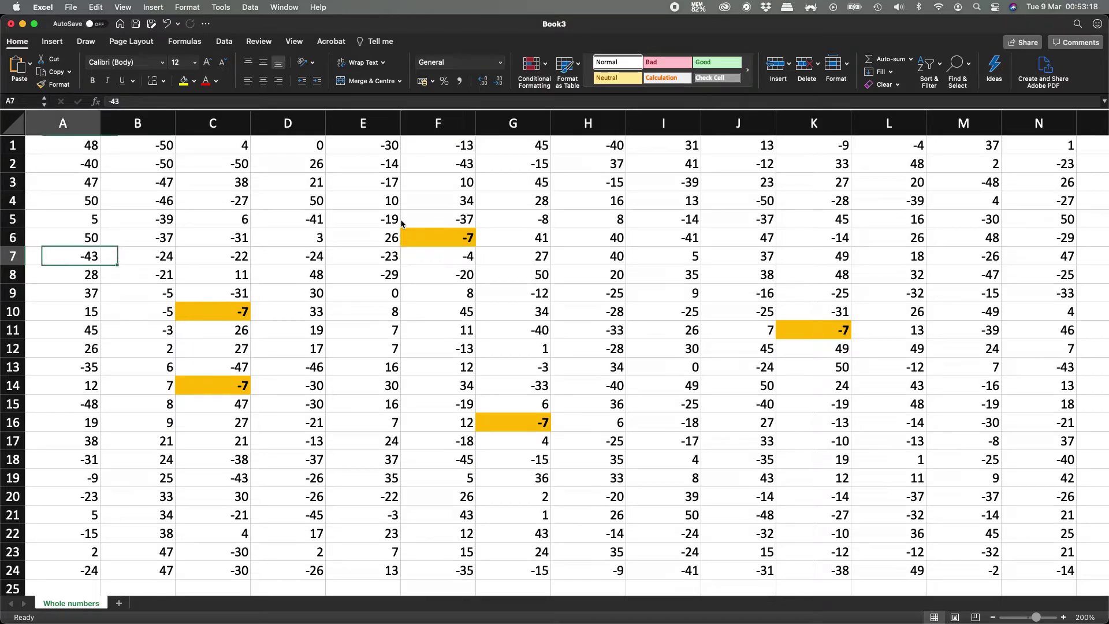
Select the whole table again and remove the -7 highlighting by clearing rules from the entire sheet
{"action": "key", "text": "super+a"}
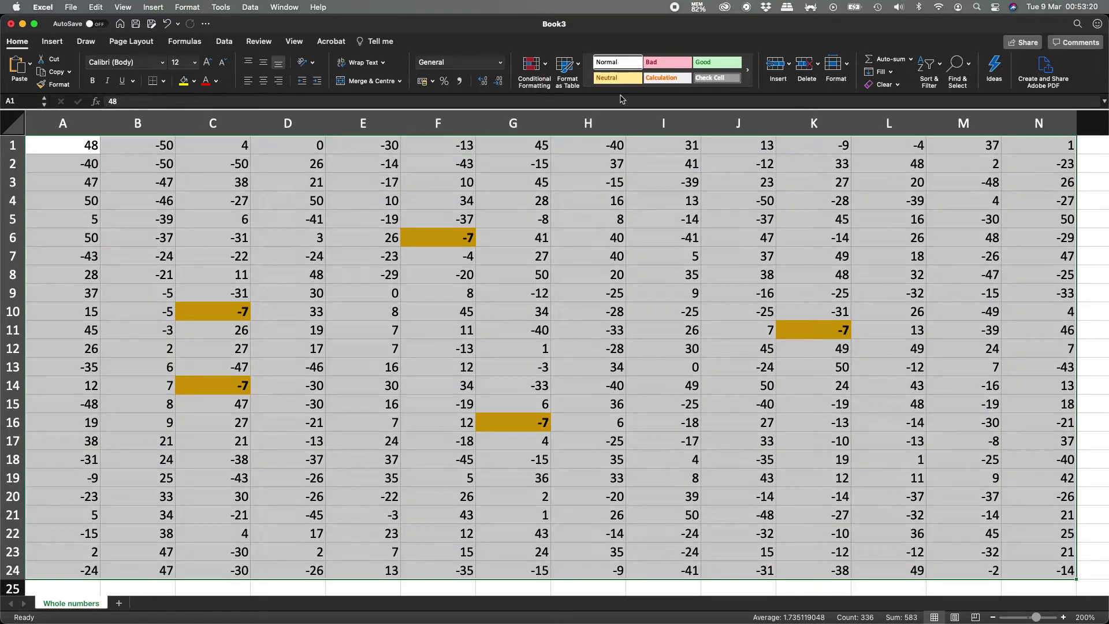
{"action": "left_click", "coordinate": [537, 68]}
{"action": "mouse_move", "coordinate": [593, 182]}
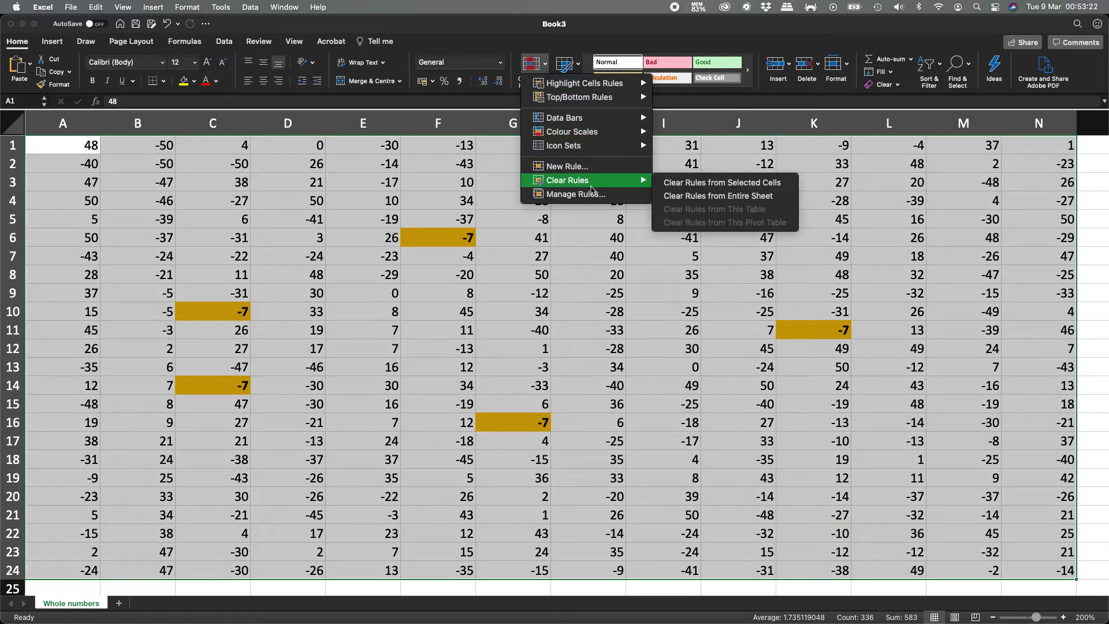
{"action": "left_click", "coordinate": [739, 197]}
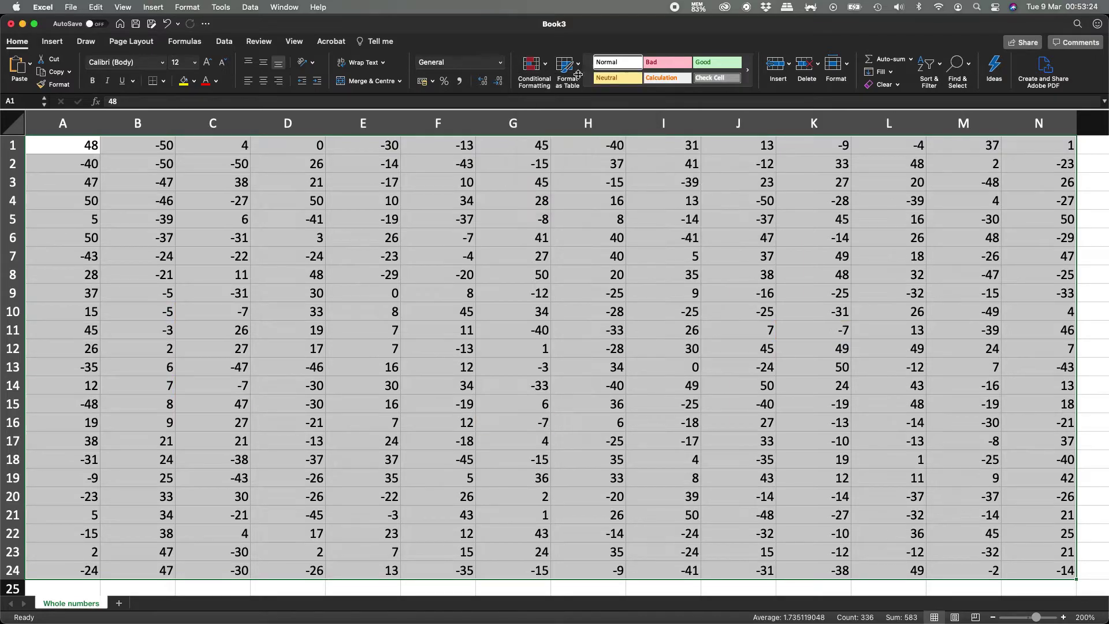
Start a new formatting rule for the table, trying the 3-Colour Scale style before returning to 2-Colour Scale
{"action": "left_click", "coordinate": [532, 64]}
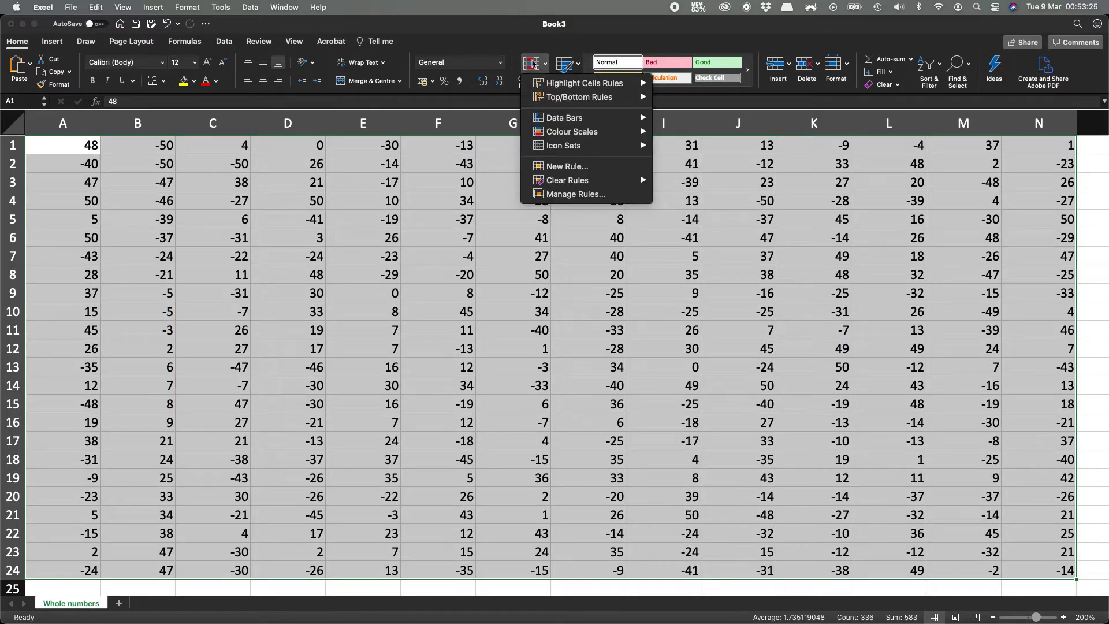
{"action": "left_click", "coordinate": [593, 169]}
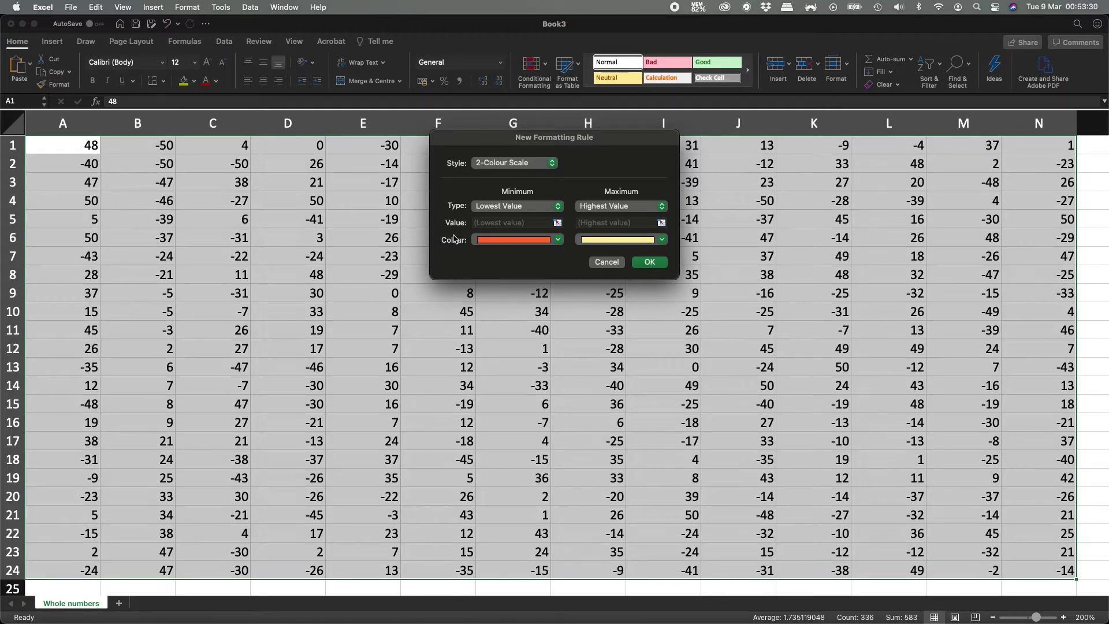
{"action": "left_click", "coordinate": [527, 164]}
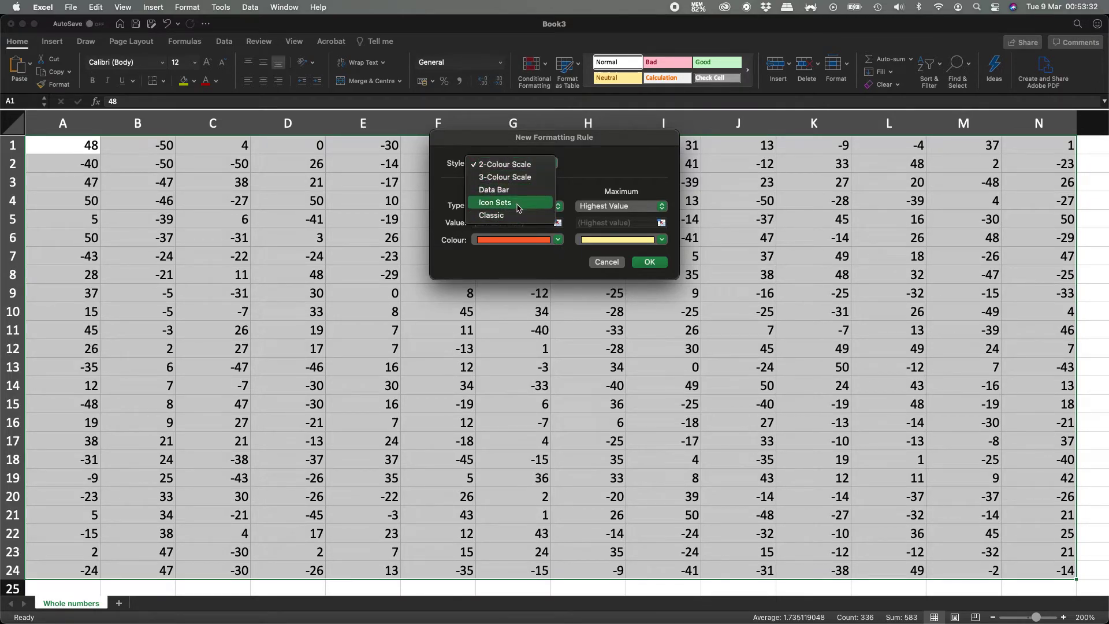
{"action": "left_click", "coordinate": [626, 154]}
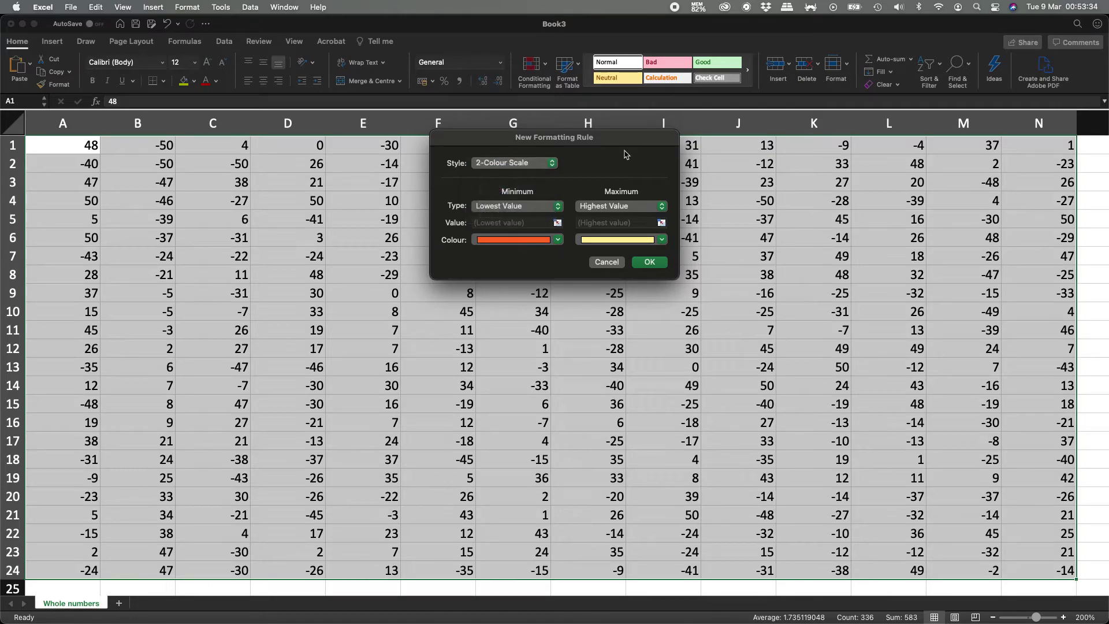
{"action": "left_click", "coordinate": [501, 164]}
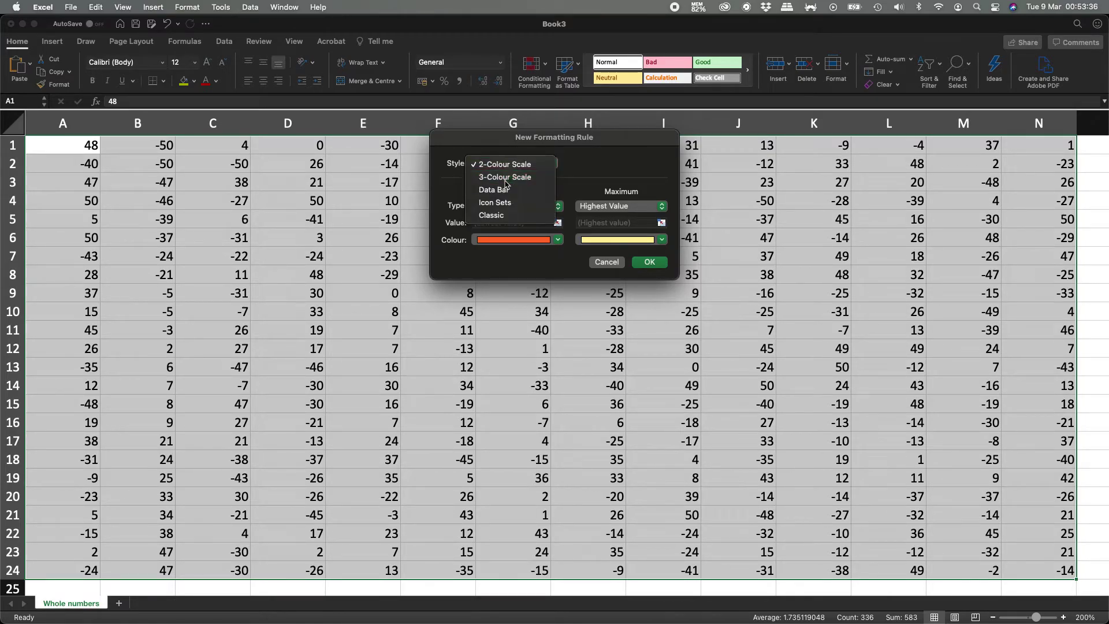
{"action": "left_click", "coordinate": [506, 177]}
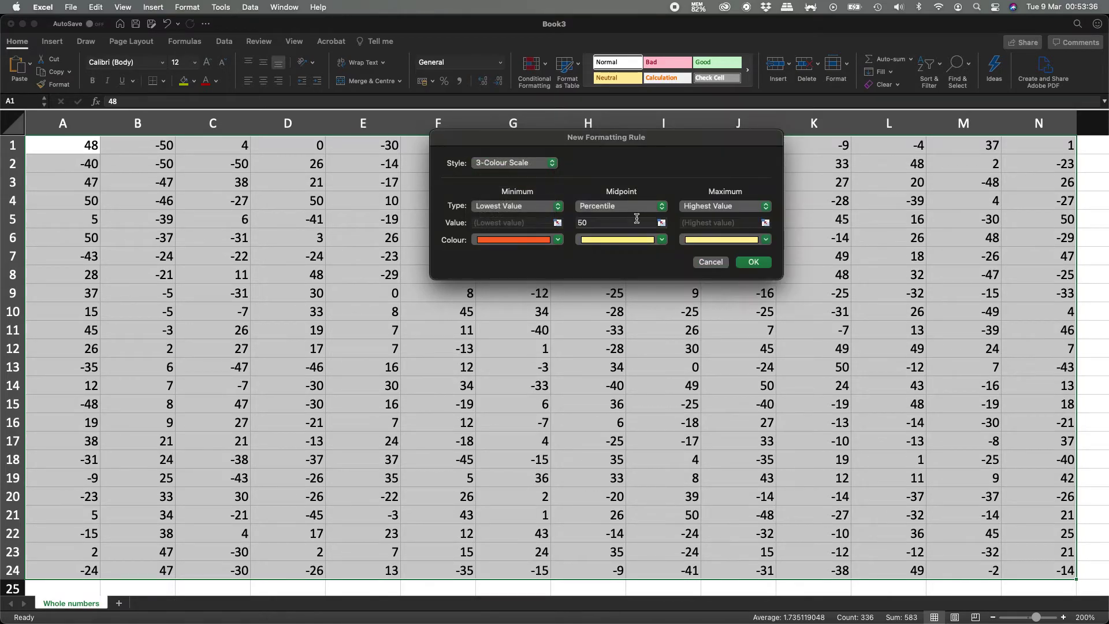
{"action": "left_click", "coordinate": [526, 166]}
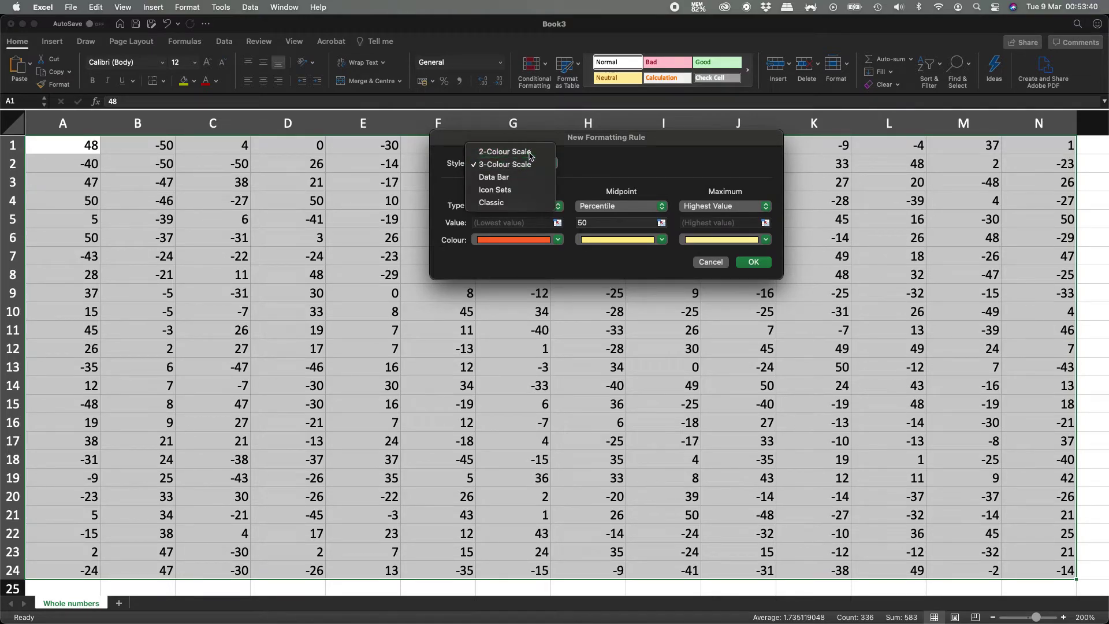
{"action": "left_click", "coordinate": [528, 151]}
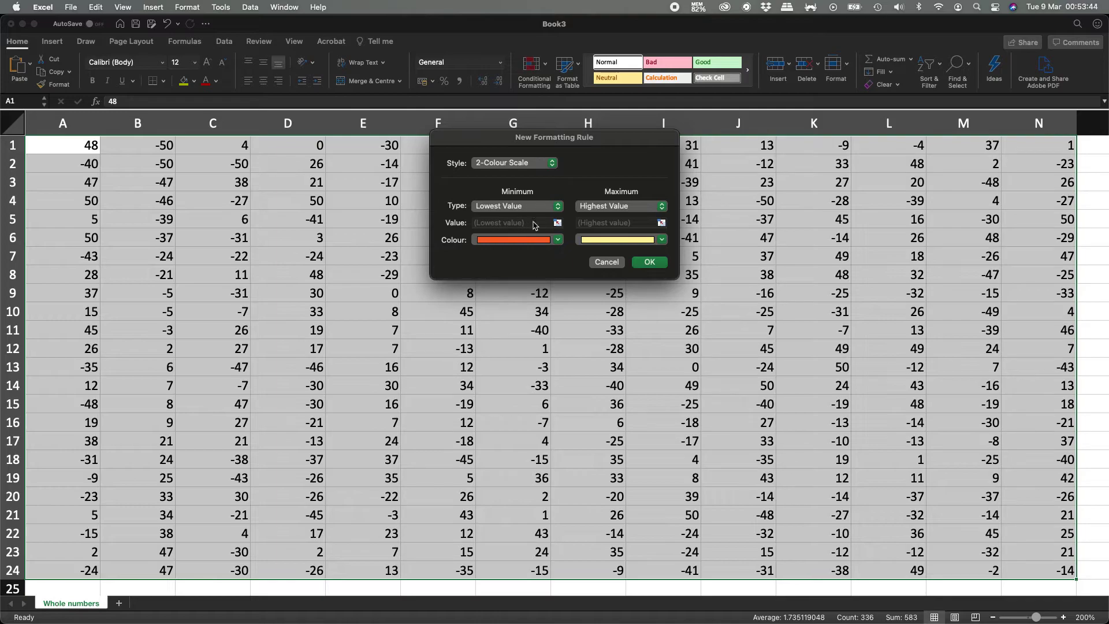
Set the minimum and maximum types to Number, with a minimum of -15 and maximum of 0, and apply the rule to the table
{"action": "left_click", "coordinate": [534, 237]}
{"action": "left_click", "coordinate": [534, 237]}
{"action": "left_click", "coordinate": [527, 209]}
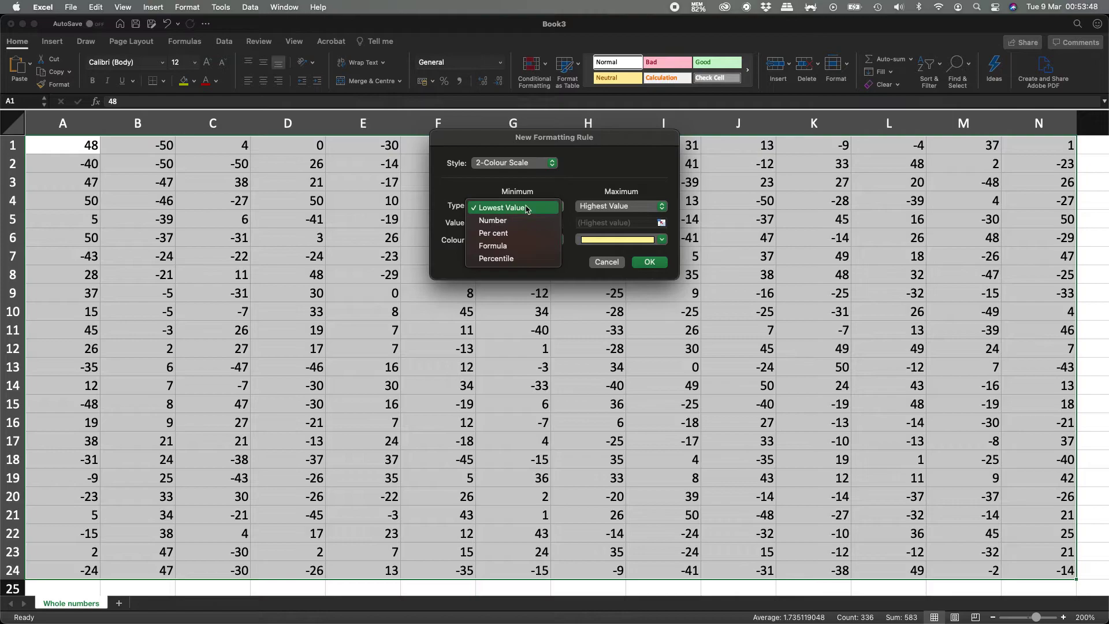
{"action": "left_click", "coordinate": [513, 221]}
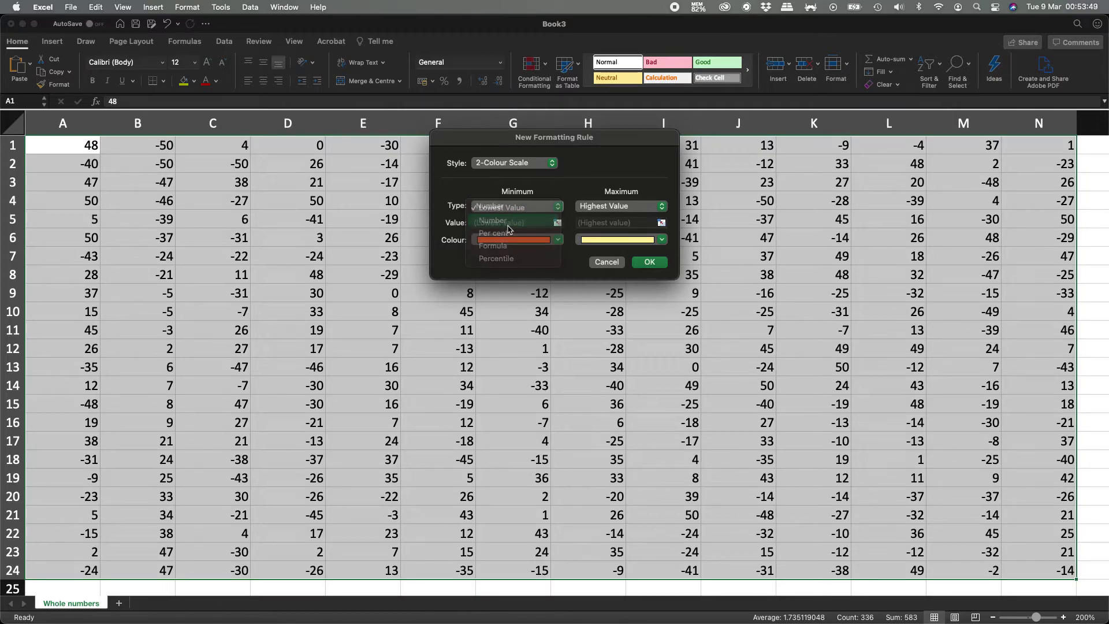
{"action": "left_click", "coordinate": [612, 207]}
{"action": "left_click", "coordinate": [597, 220]}
{"action": "left_click", "coordinate": [512, 224]}
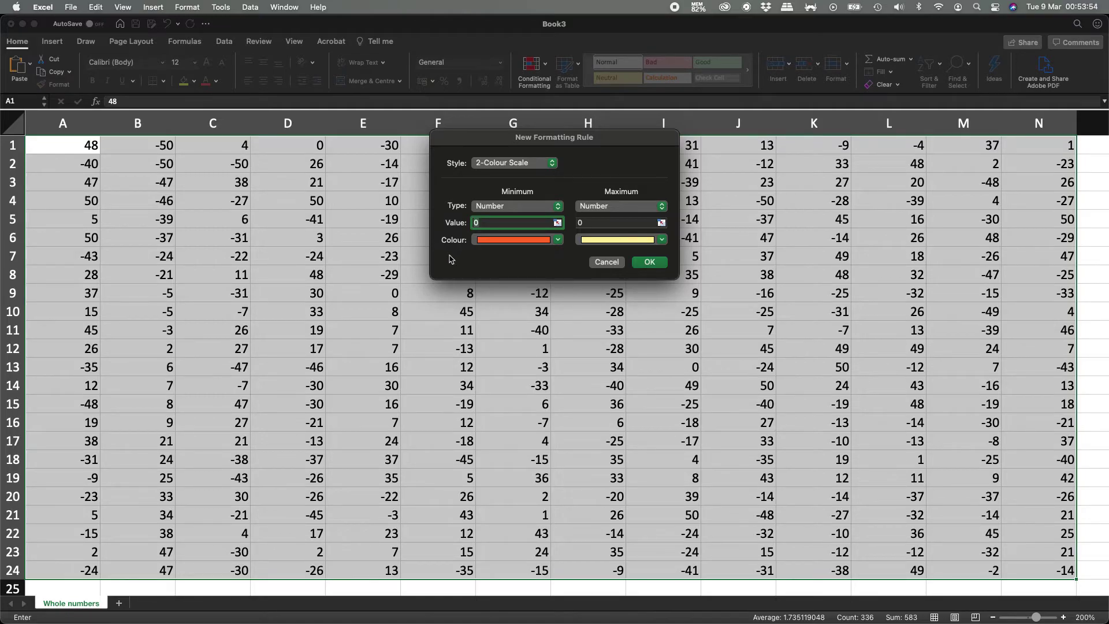
{"action": "type", "text": "-15"}
{"action": "key", "text": "Tab"}
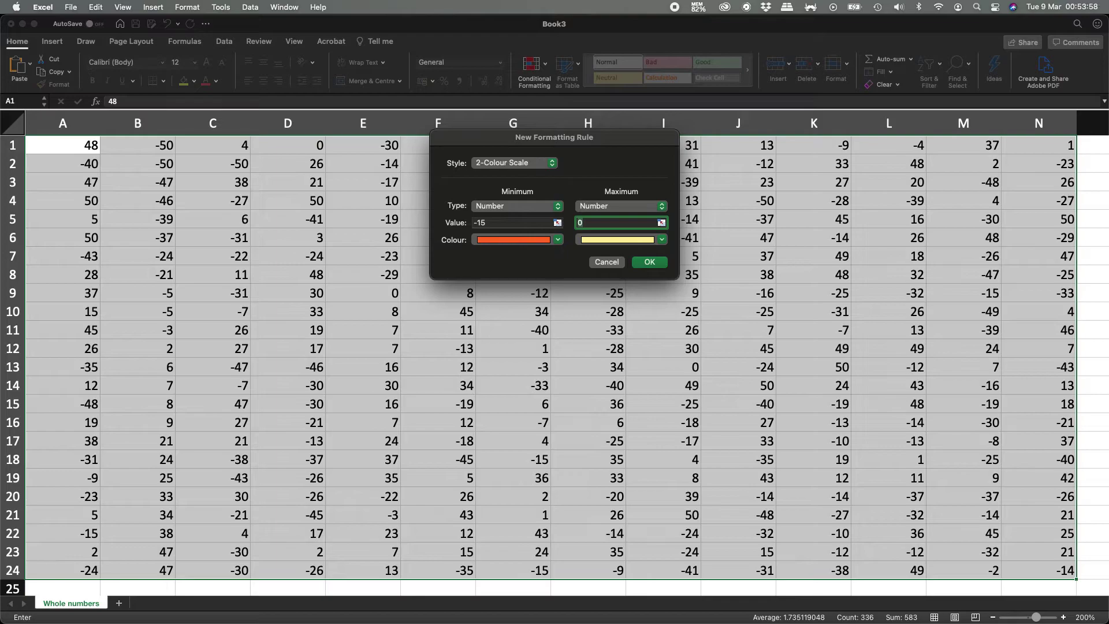
{"action": "left_click", "coordinate": [649, 263]}
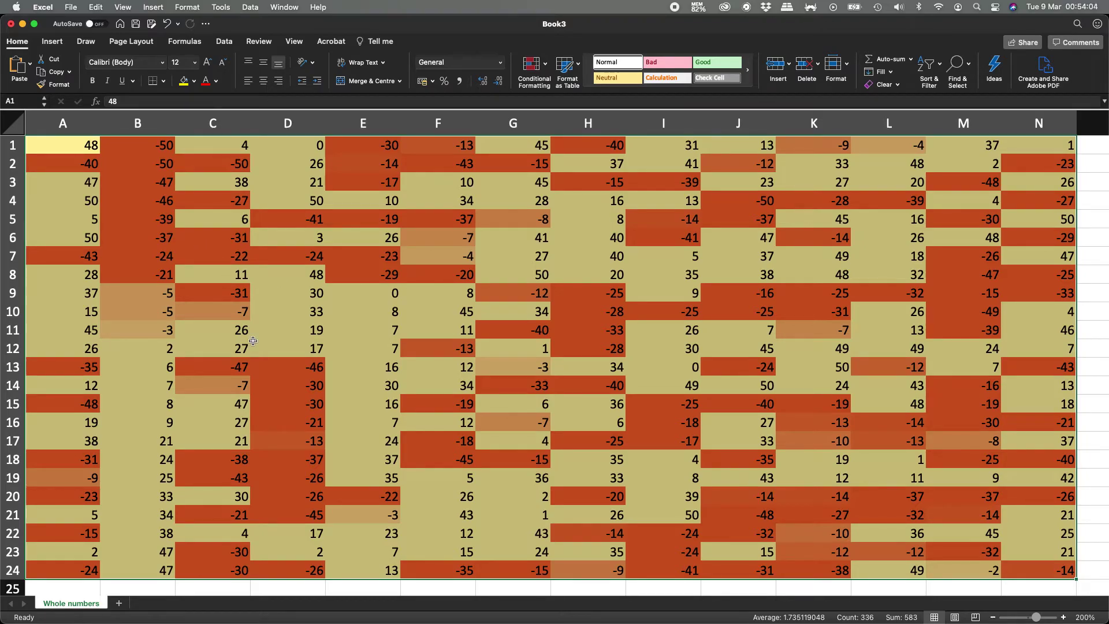
Return to cell A1, select the whole table and remove the colour scale by clearing rules from the selected cells
{"action": "left_click", "coordinate": [465, 533]}
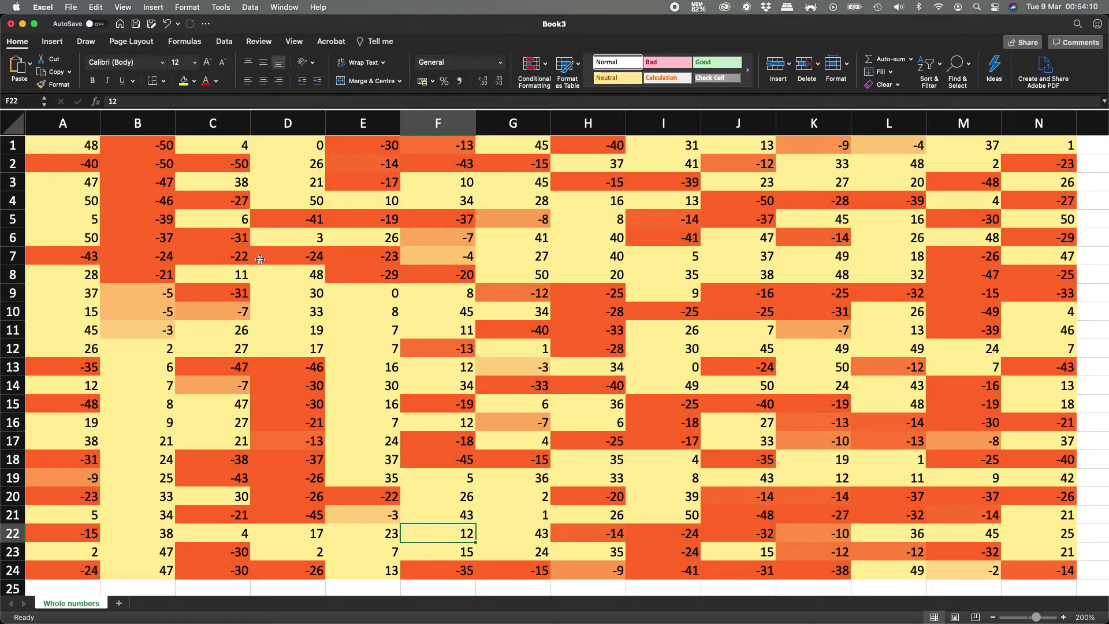
{"action": "left_click", "coordinate": [991, 298]}
{"action": "key", "text": "super+Left"}
{"action": "key", "text": "super+Up"}
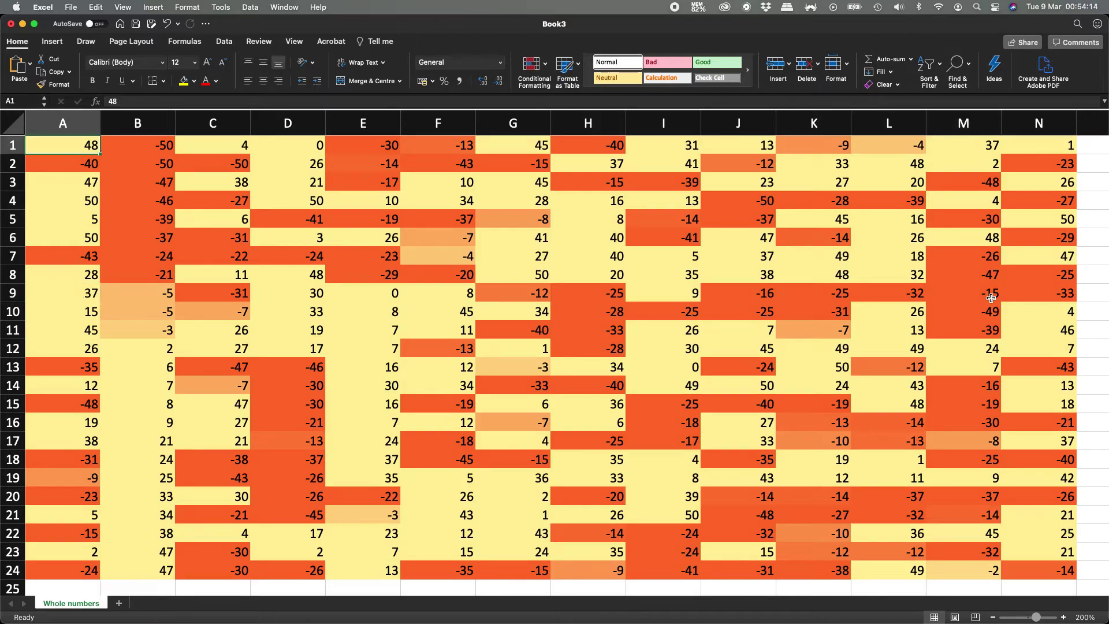
{"action": "key", "text": "super+a"}
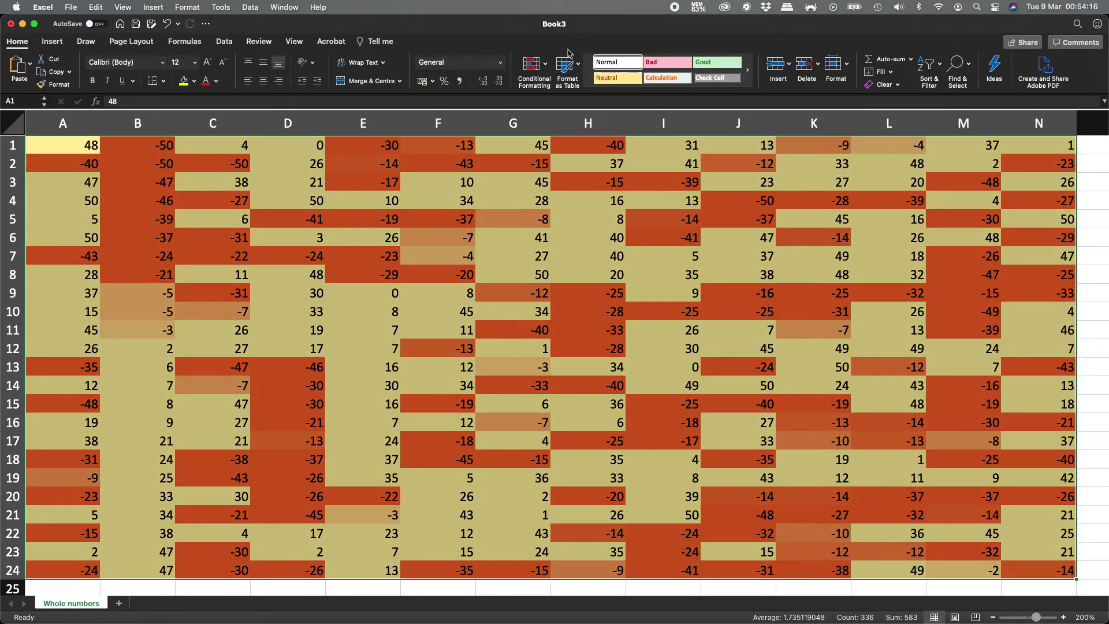
{"action": "left_click", "coordinate": [532, 64]}
{"action": "mouse_move", "coordinate": [571, 181]}
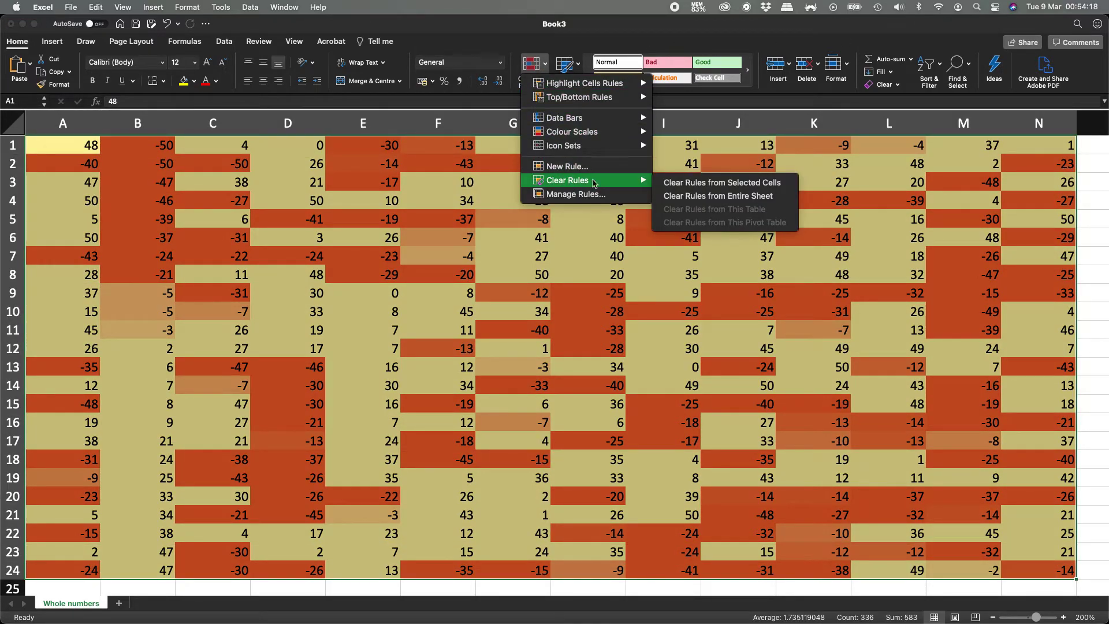
{"action": "left_click", "coordinate": [703, 184]}
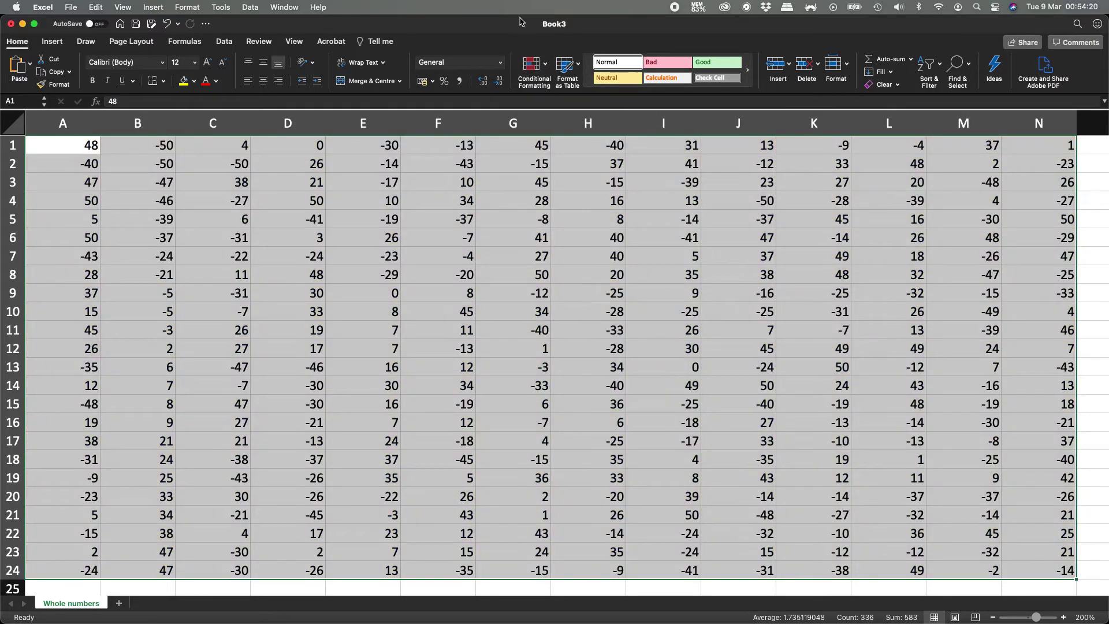
Create a new 2-Colour Scale rule with Number types, setting the minimum to -50 and the maximum to 50
{"action": "left_click", "coordinate": [532, 65]}
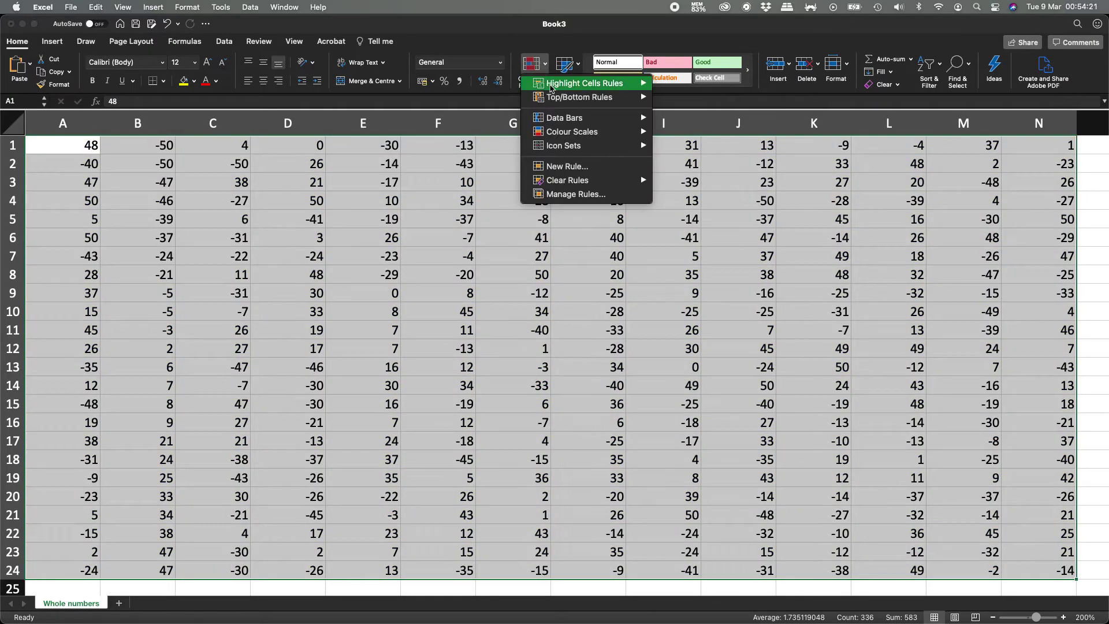
{"action": "left_click", "coordinate": [589, 167]}
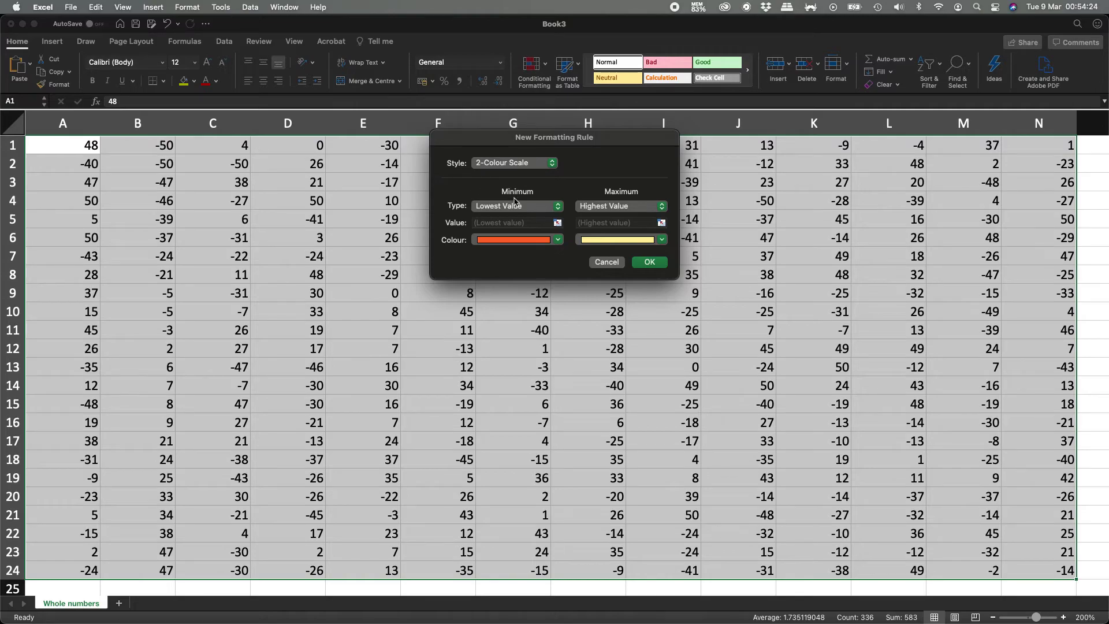
{"action": "left_click", "coordinate": [514, 208]}
{"action": "left_click", "coordinate": [513, 220]}
{"action": "left_click", "coordinate": [621, 206]}
{"action": "left_click", "coordinate": [583, 220]}
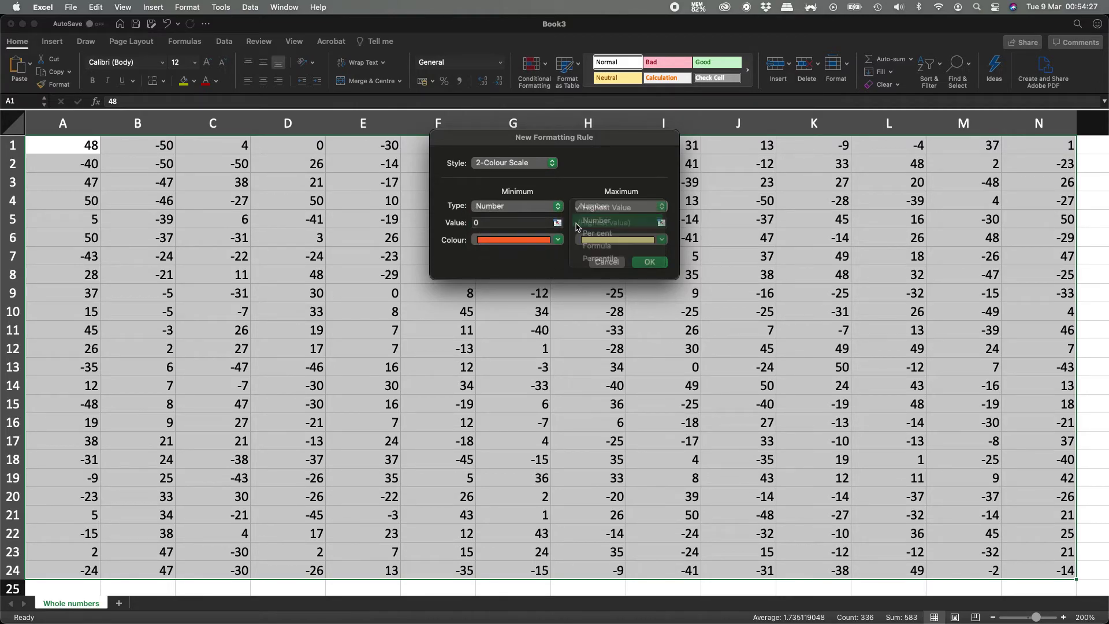
{"action": "left_click", "coordinate": [521, 224]}
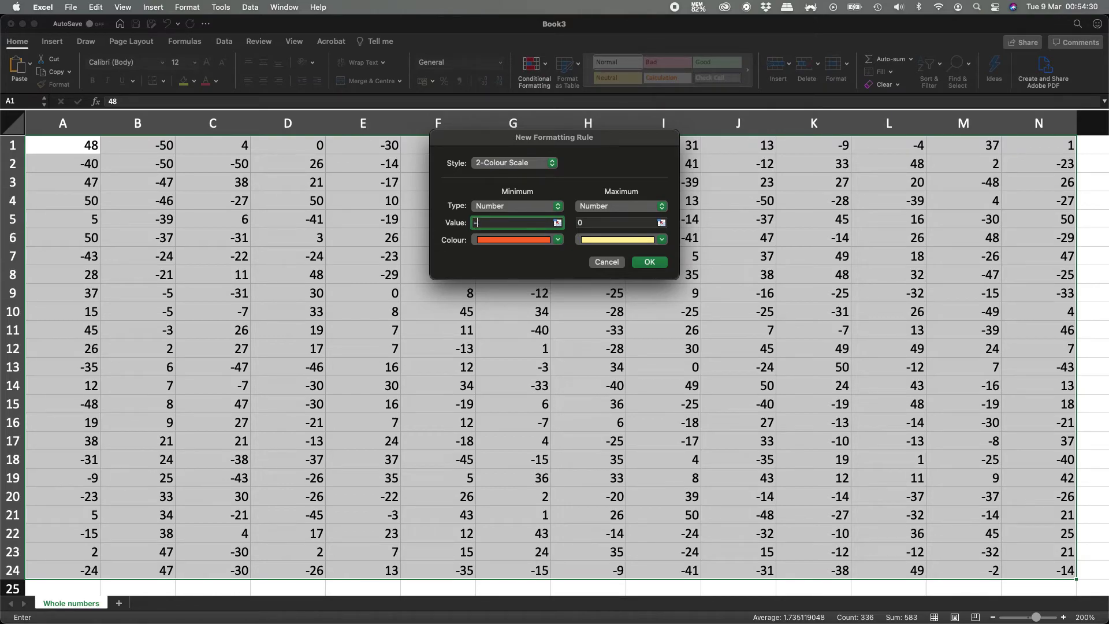
{"action": "key", "text": "Tab"}
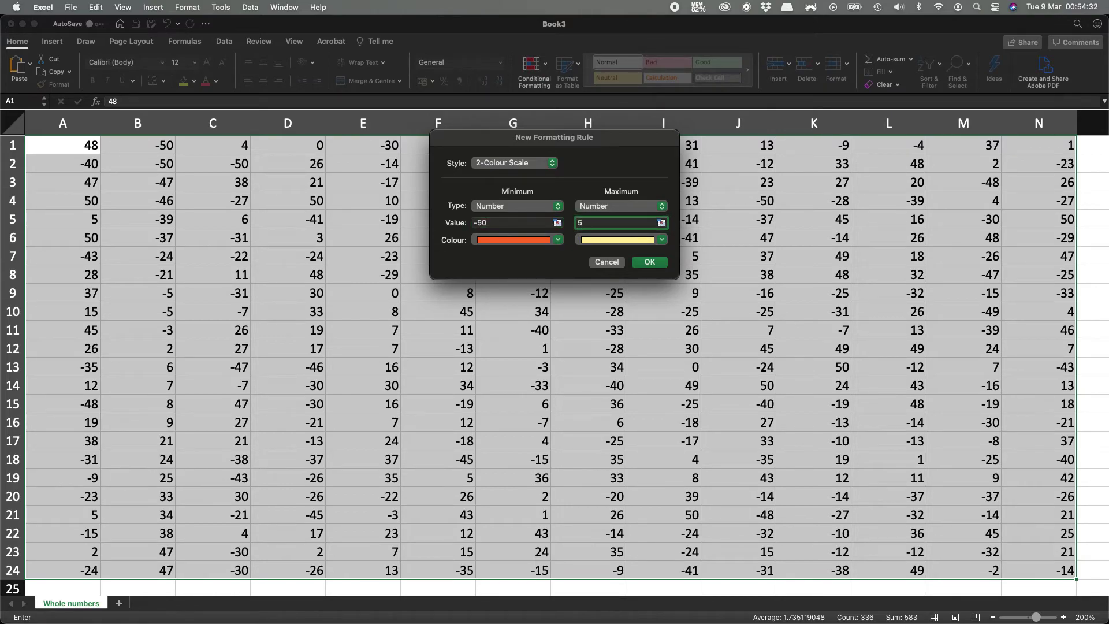
Set the minimum colour to red and the maximum colour to green, and apply the rule to the table
{"action": "left_click", "coordinate": [549, 242]}
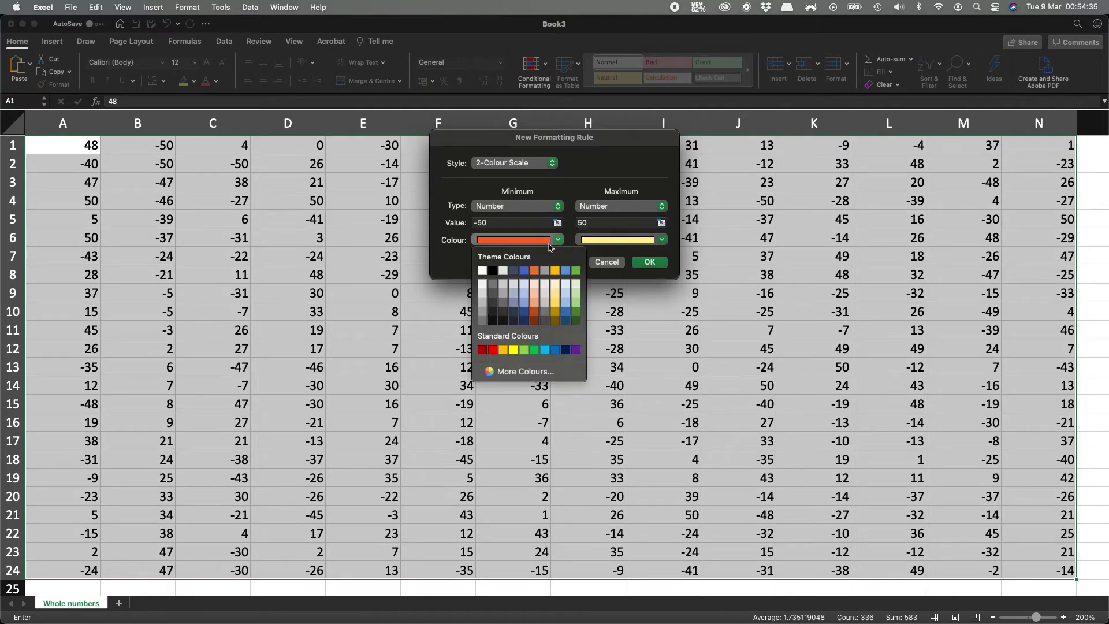
{"action": "left_click", "coordinate": [492, 350]}
{"action": "left_click", "coordinate": [643, 243]}
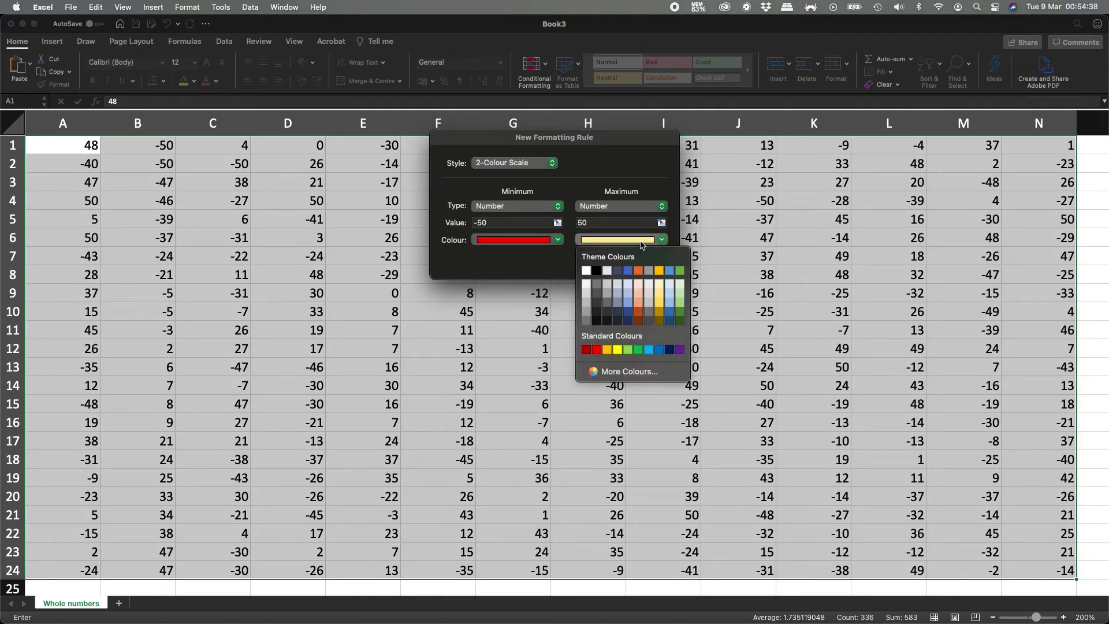
{"action": "left_click", "coordinate": [638, 349]}
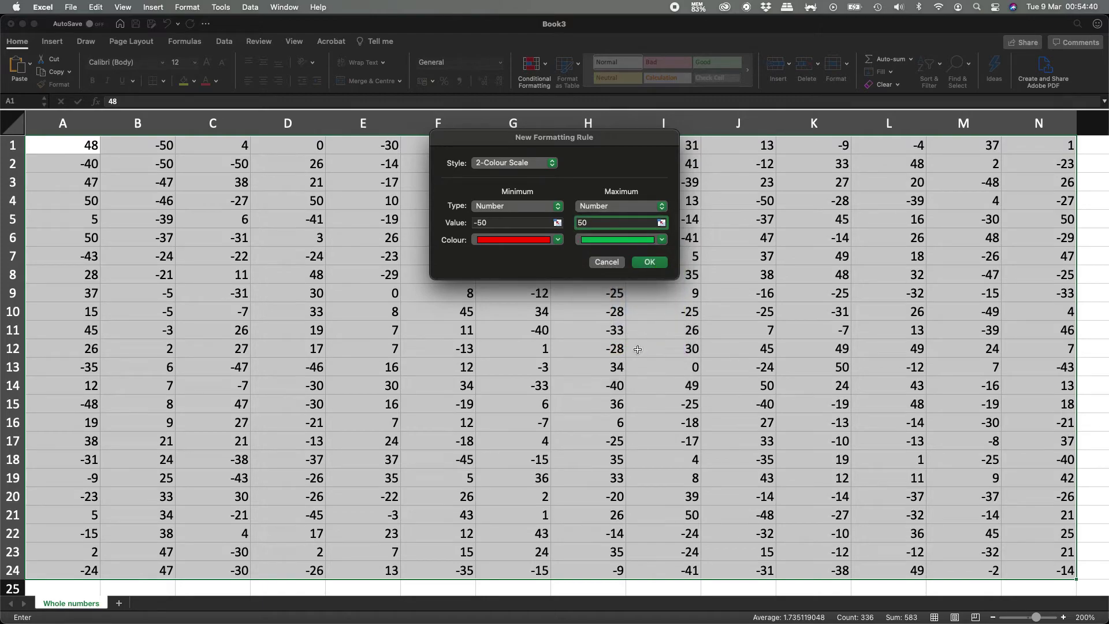
{"action": "left_click", "coordinate": [650, 262]}
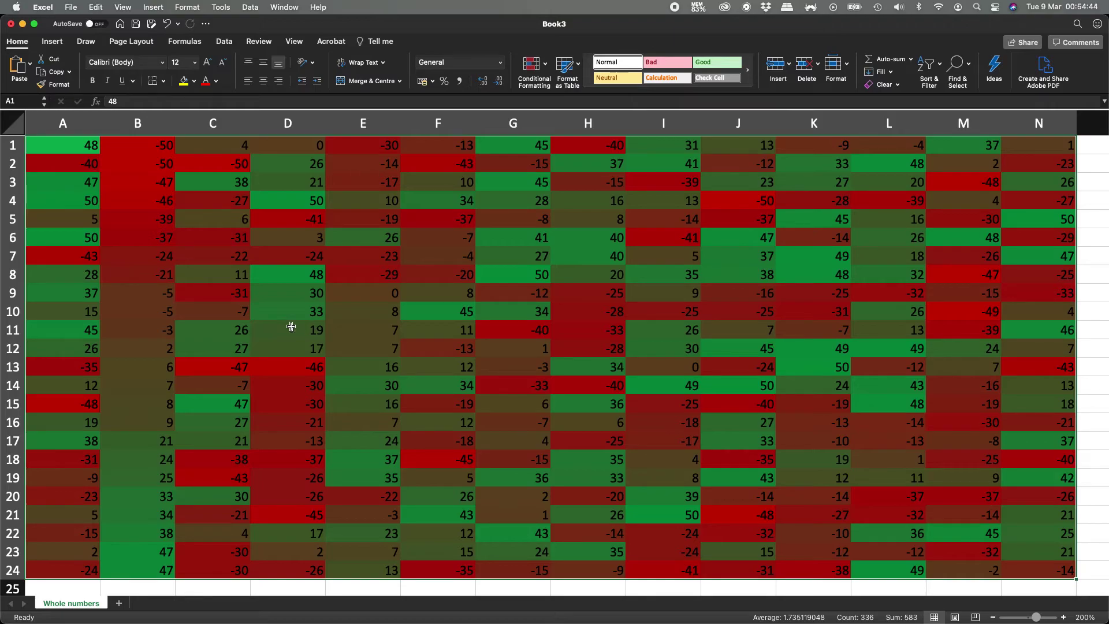
Check the shading down column B, change the value in B24 to 50 to test the colour scale, and return to cell A1
{"action": "left_click", "coordinate": [143, 146]}
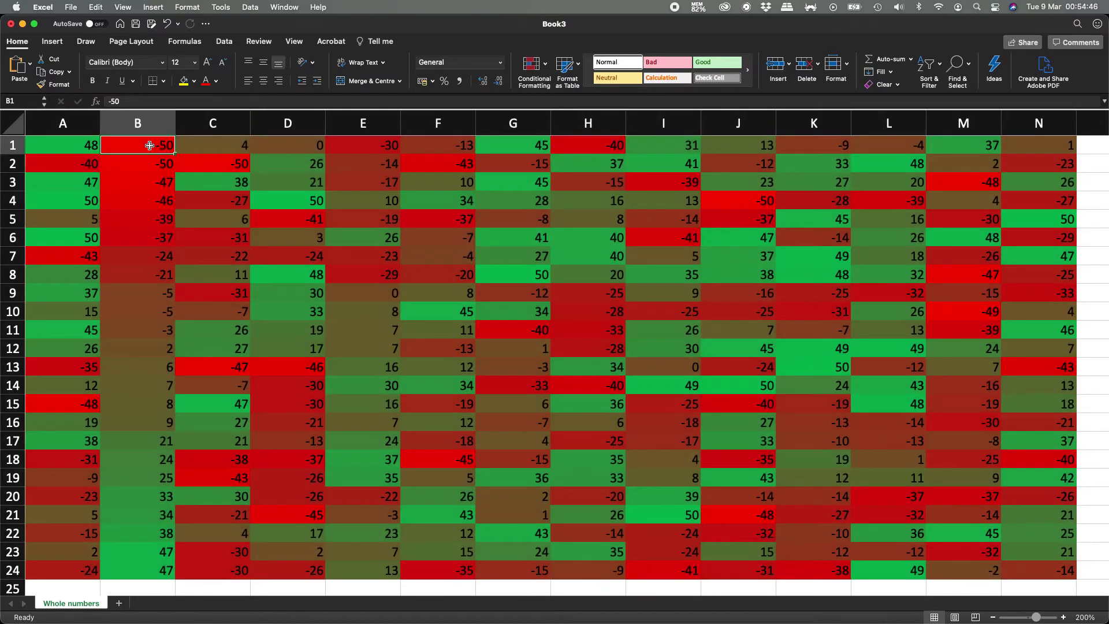
{"action": "left_click", "coordinate": [305, 207]}
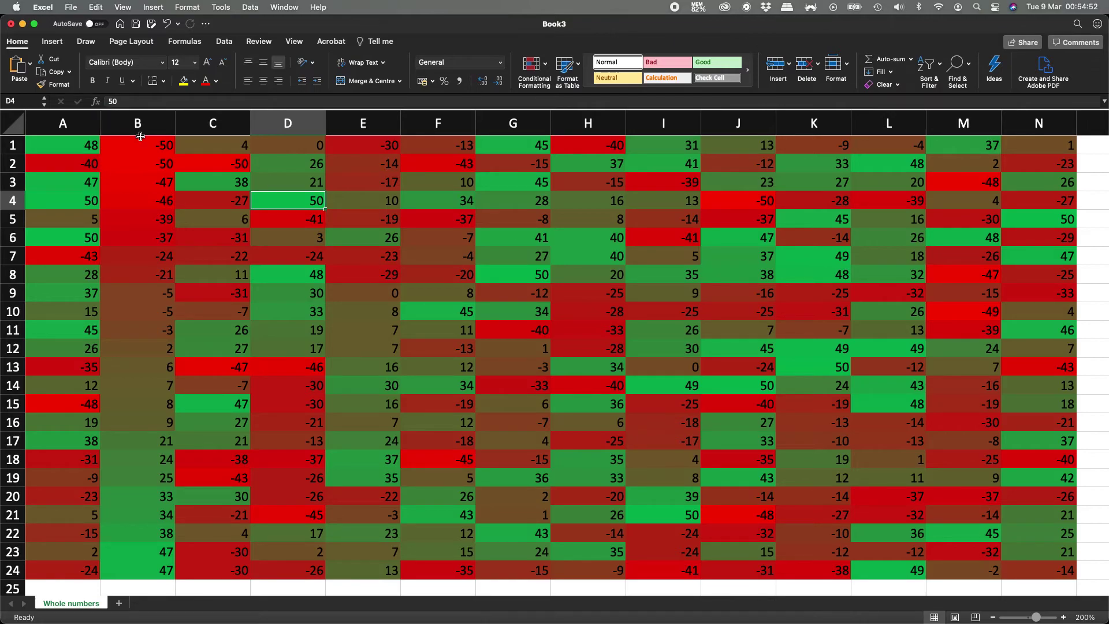
{"action": "left_click_drag", "start_coordinate": [140, 136], "coordinate": [149, 573]}
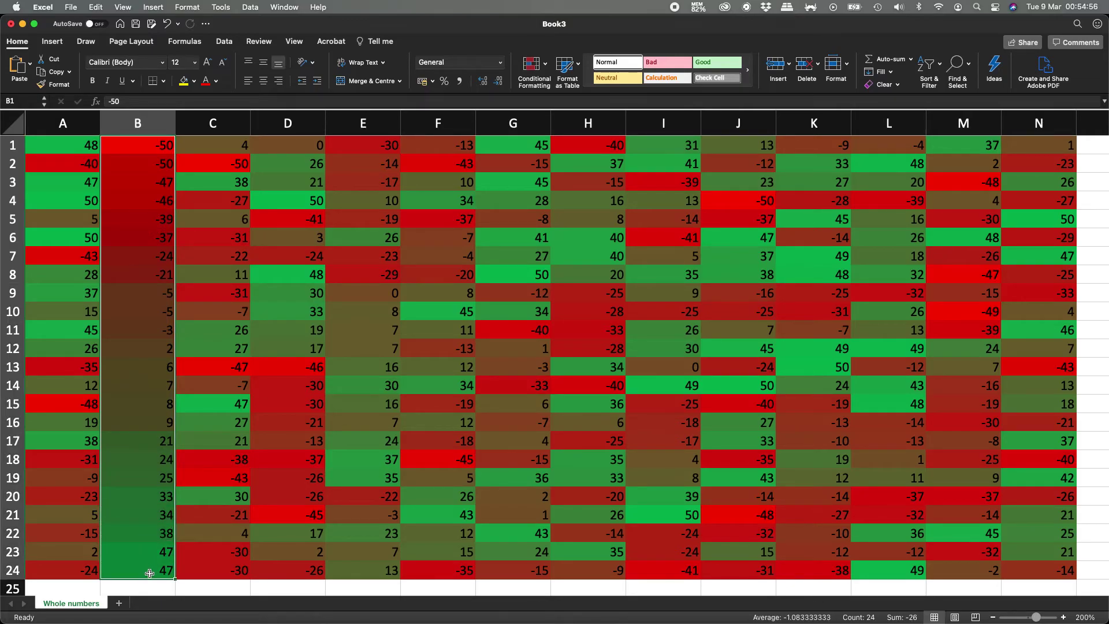
{"action": "left_click", "coordinate": [150, 573]}
{"action": "type", "text": "50"}
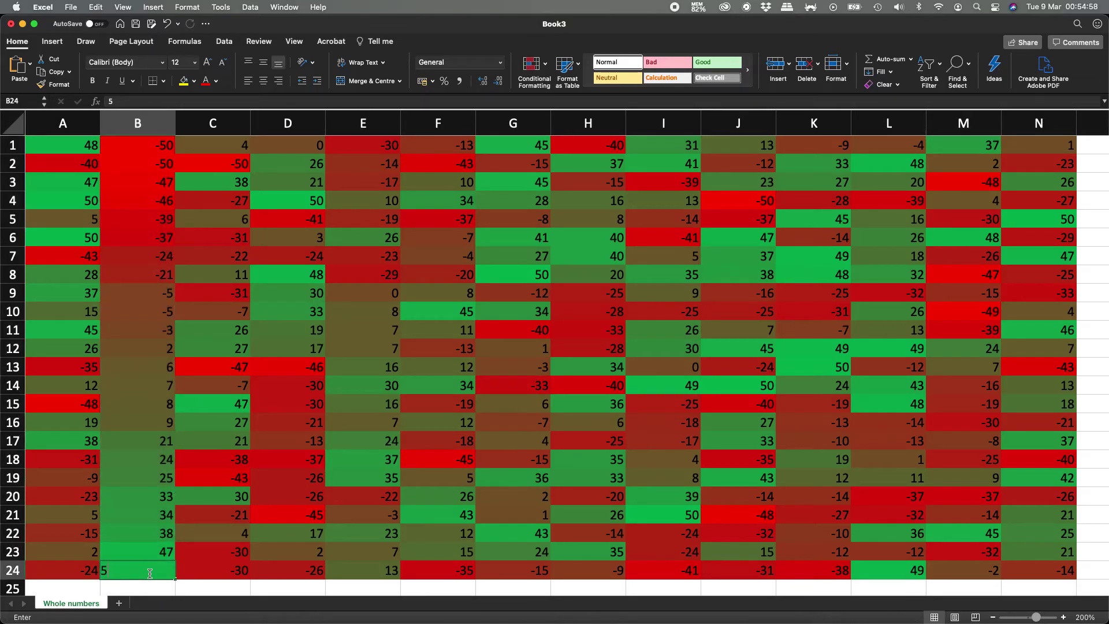
{"action": "key", "text": "Return"}
{"action": "key", "text": "Up"}
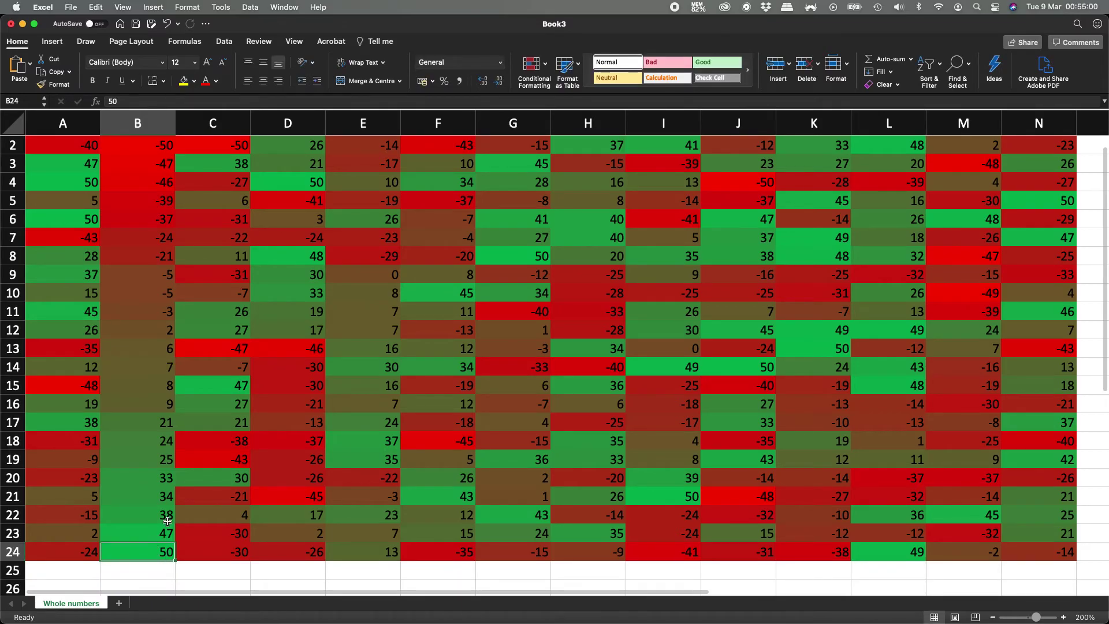
{"action": "scroll", "coordinate": [173, 508], "scroll_direction": "up", "scroll_amount": 1}
{"action": "left_click", "coordinate": [258, 323]}
{"action": "key", "text": "ctrl+Home"}
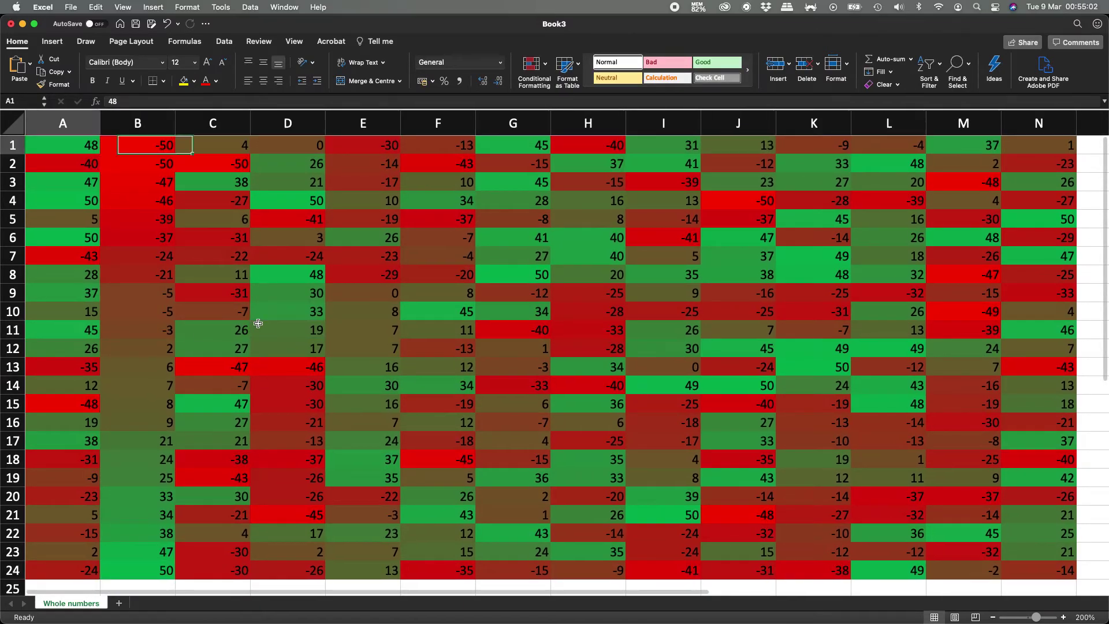
Select the whole table and remove the colour scale by clearing conditional formatting rules from the entire sheet
{"action": "key", "text": "super+a"}
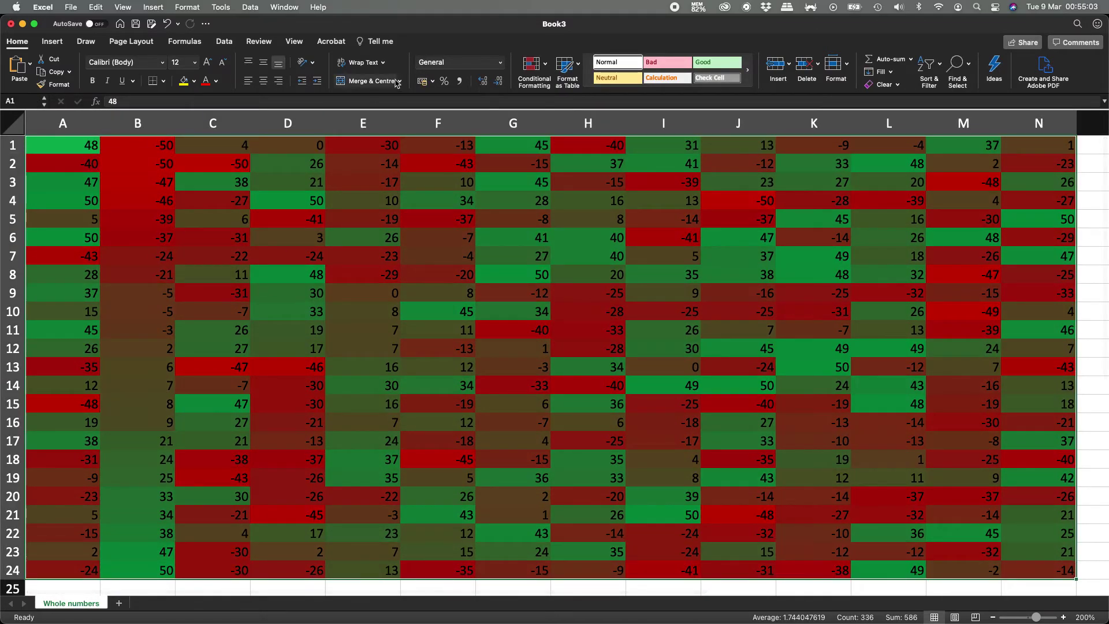
{"action": "left_click", "coordinate": [531, 65]}
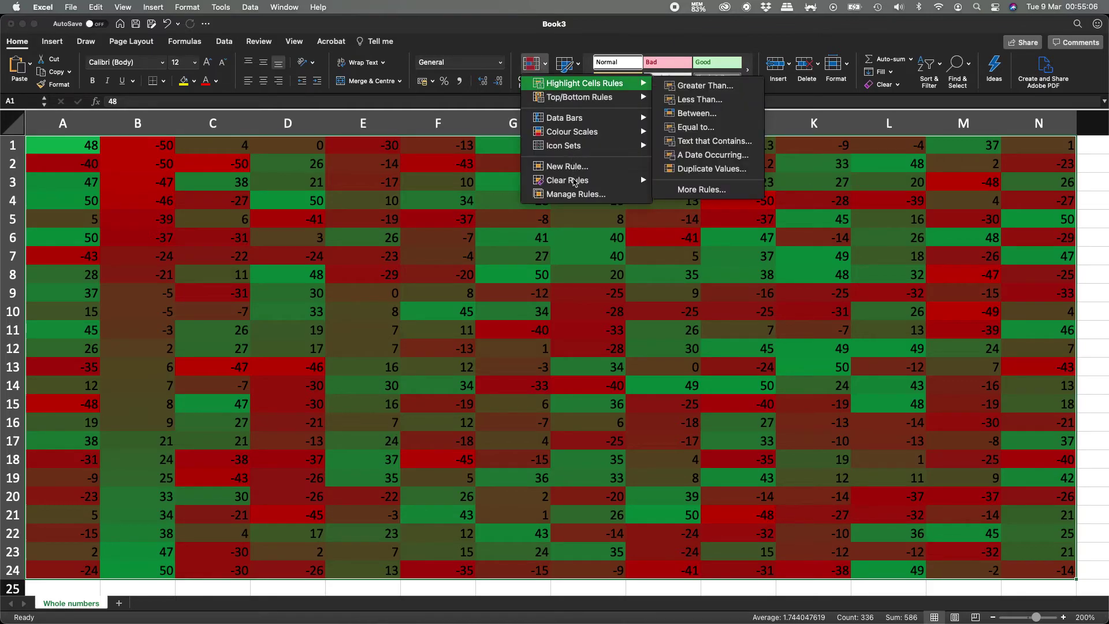
{"action": "mouse_move", "coordinate": [574, 181]}
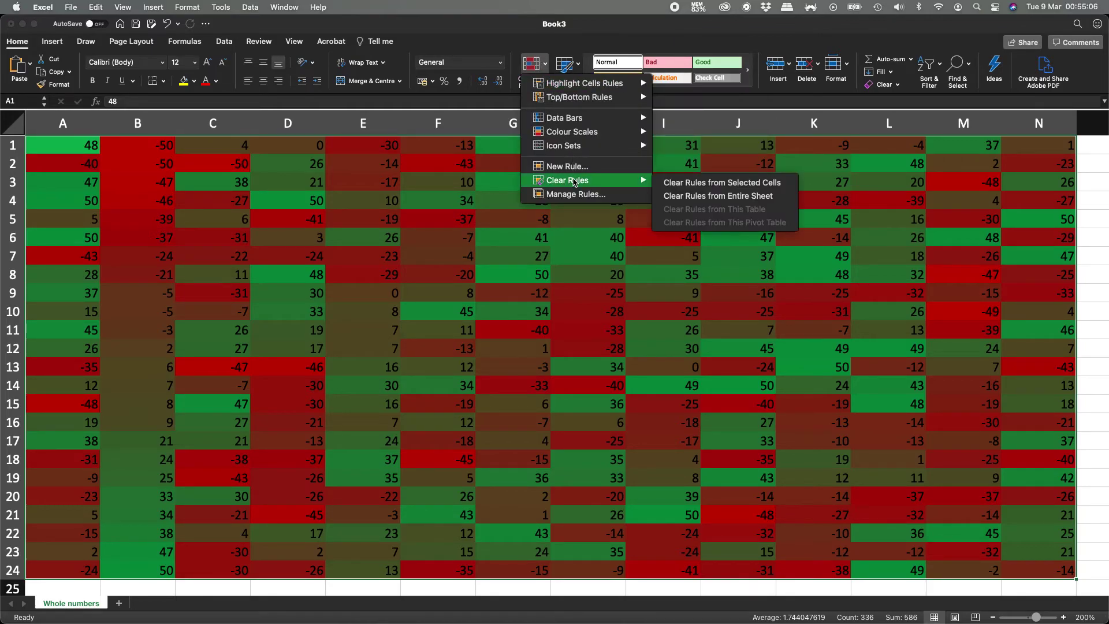
{"action": "left_click", "coordinate": [693, 197]}
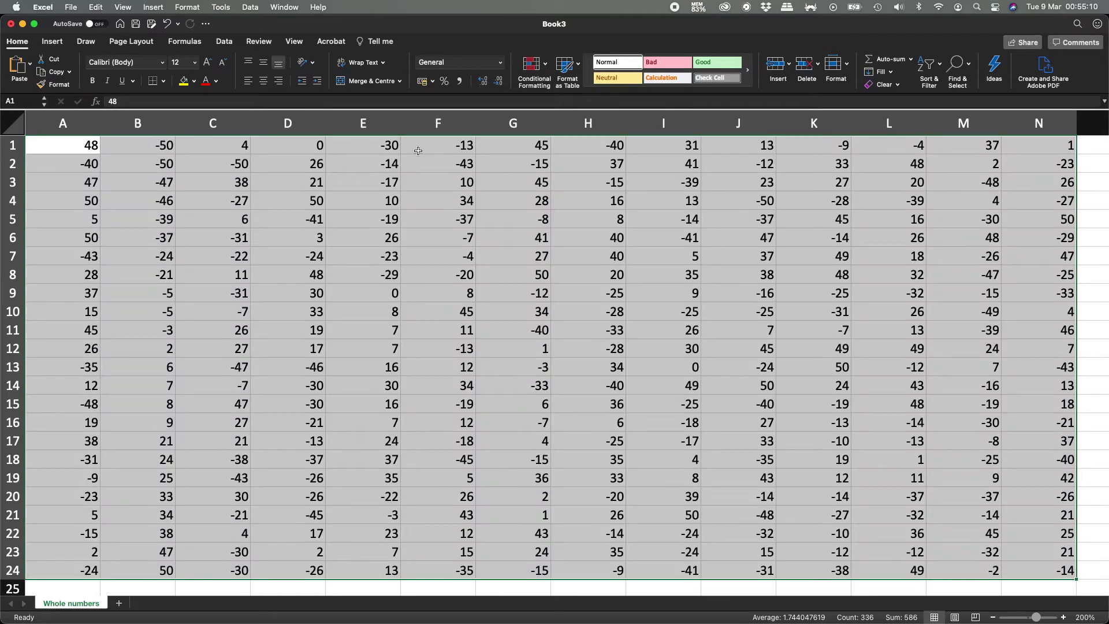
{"action": "left_click", "coordinate": [539, 69]}
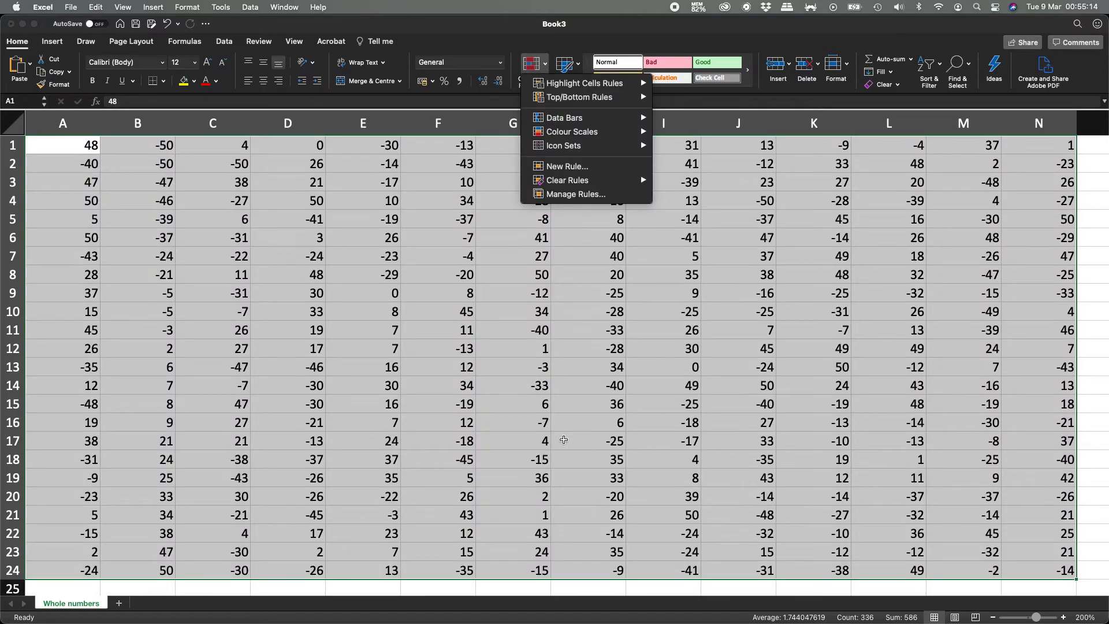
{"action": "left_click", "coordinate": [656, 31]}
Format the range $A$1:$N$24 as a table with a blue Medium style, leaving the headers option off
{"action": "left_click", "coordinate": [576, 65]}
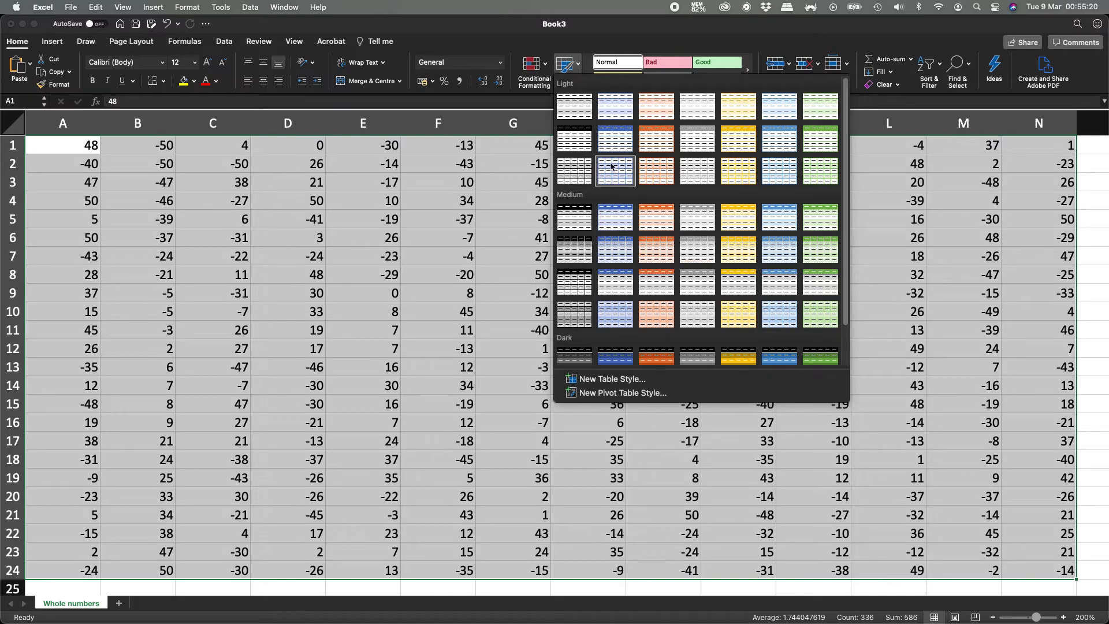
{"action": "scroll", "coordinate": [697, 306], "scroll_direction": "down", "scroll_amount": 2}
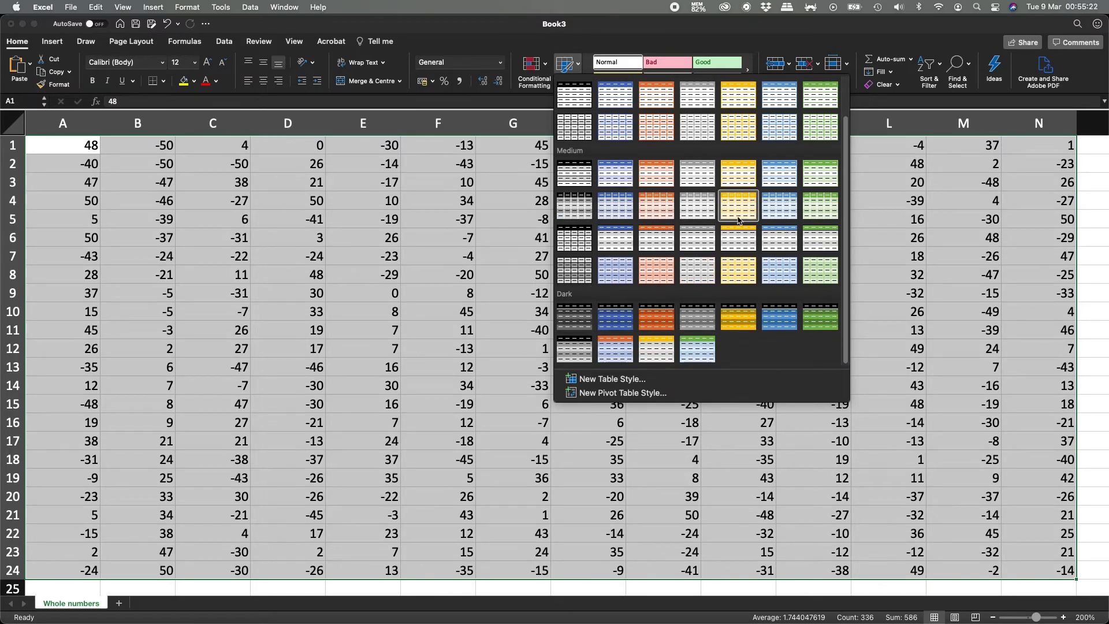
{"action": "left_click", "coordinate": [780, 211]}
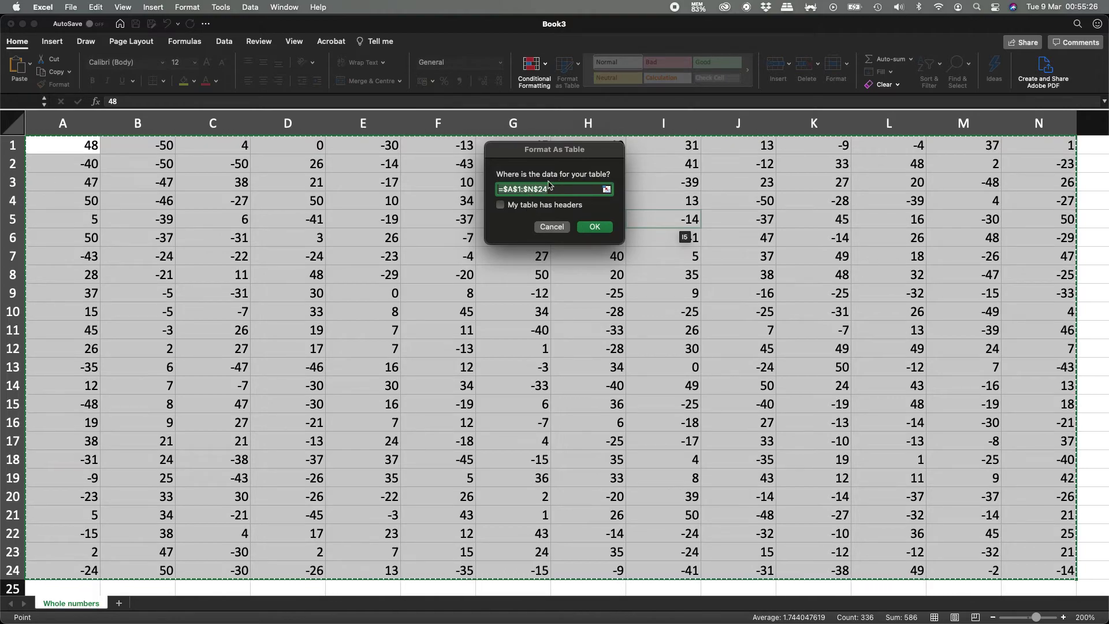
{"action": "mouse_move", "coordinate": [814, 293]}
{"action": "left_mouse_down"}
{"action": "mouse_move", "coordinate": [814, 367]}
{"action": "mouse_move", "coordinate": [814, 293]}
{"action": "left_mouse_up"}
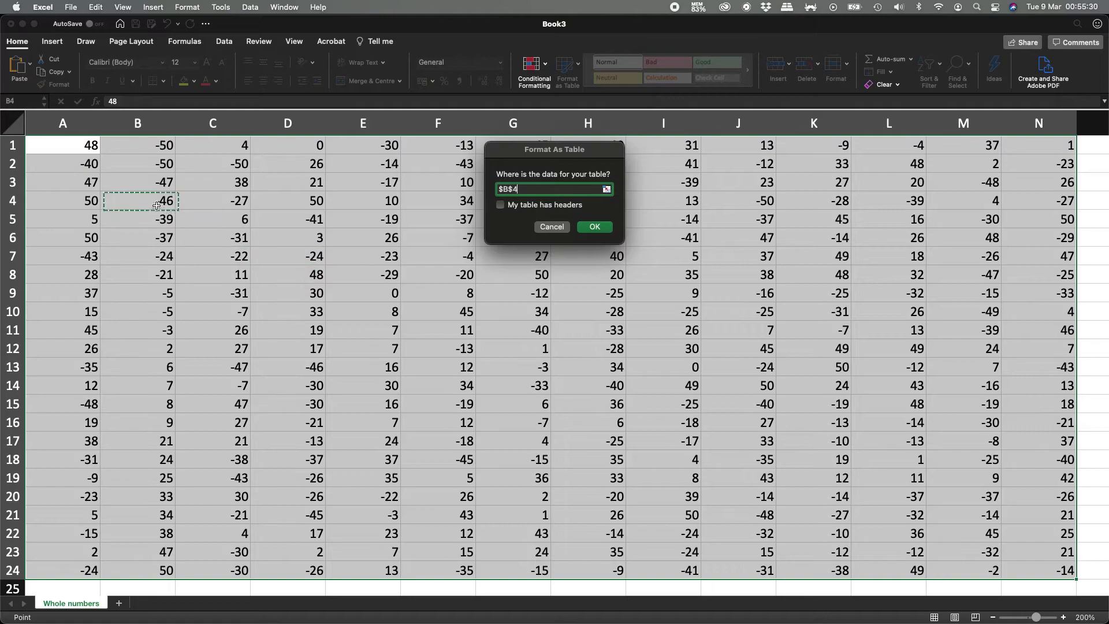
{"action": "left_click", "coordinate": [109, 200]}
{"action": "left_click_drag", "start_coordinate": [88, 148], "coordinate": [1027, 569]}
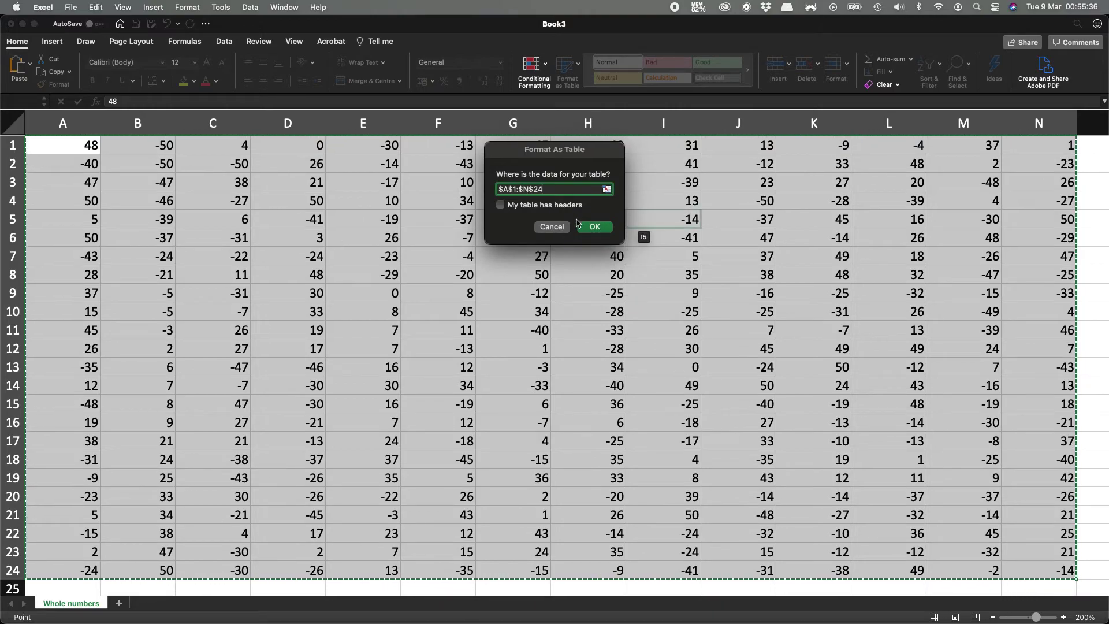
{"action": "left_click", "coordinate": [592, 228]}
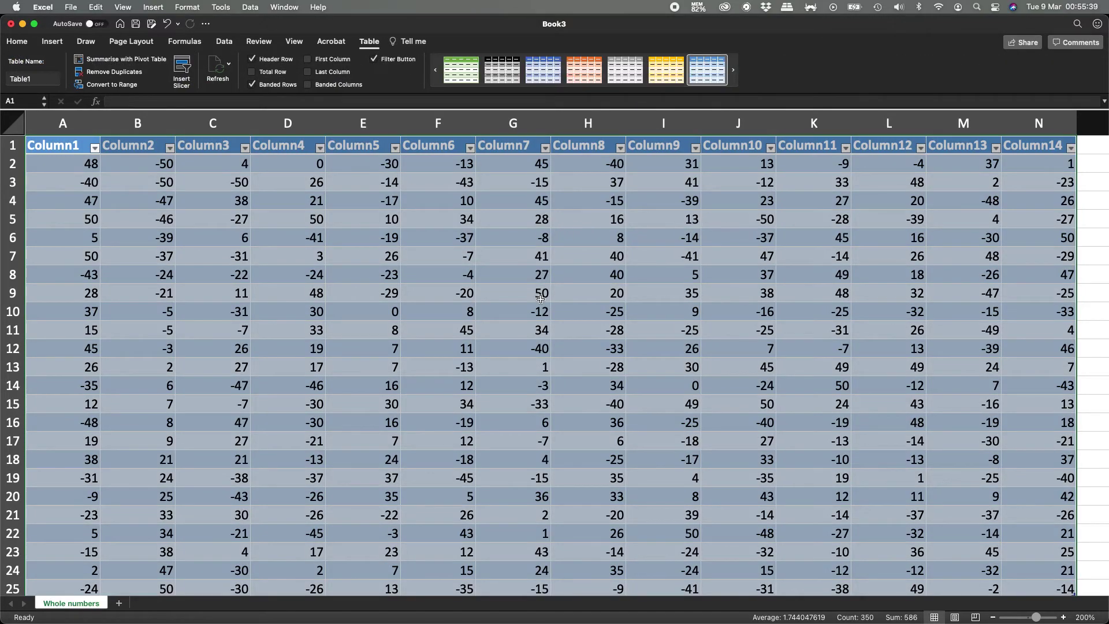
Look through the formatted table and view the sort and filter options for Column3
{"action": "left_click", "coordinate": [540, 298]}
{"action": "scroll", "coordinate": [540, 298], "scroll_direction": "down", "scroll_amount": 3}
{"action": "scroll", "coordinate": [540, 299], "scroll_direction": "up", "scroll_amount": 3}
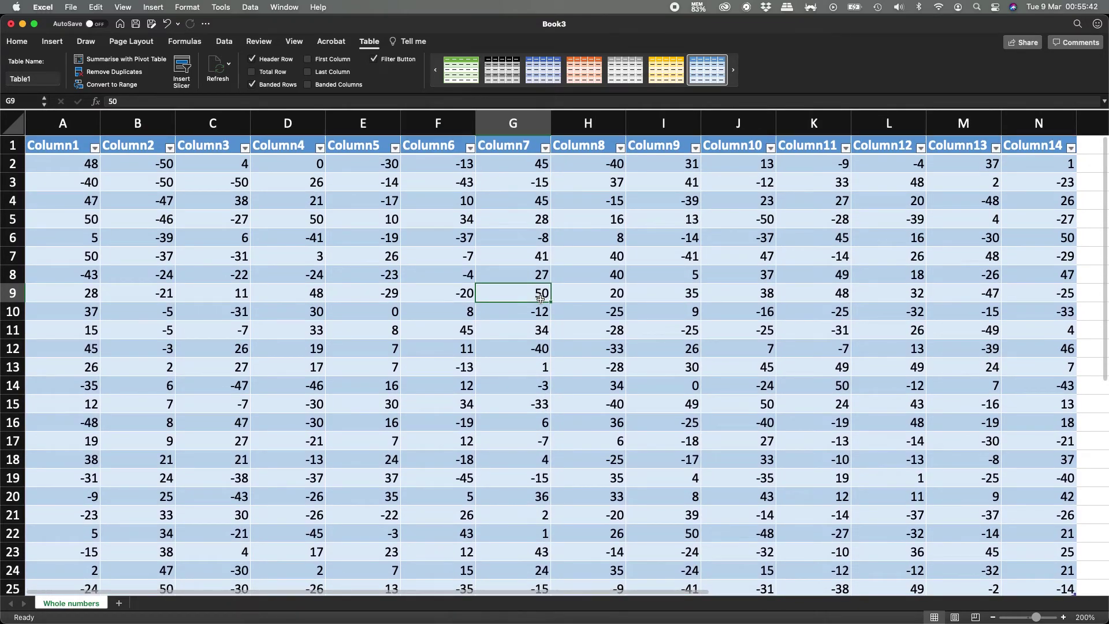
{"action": "left_click", "coordinate": [244, 149]}
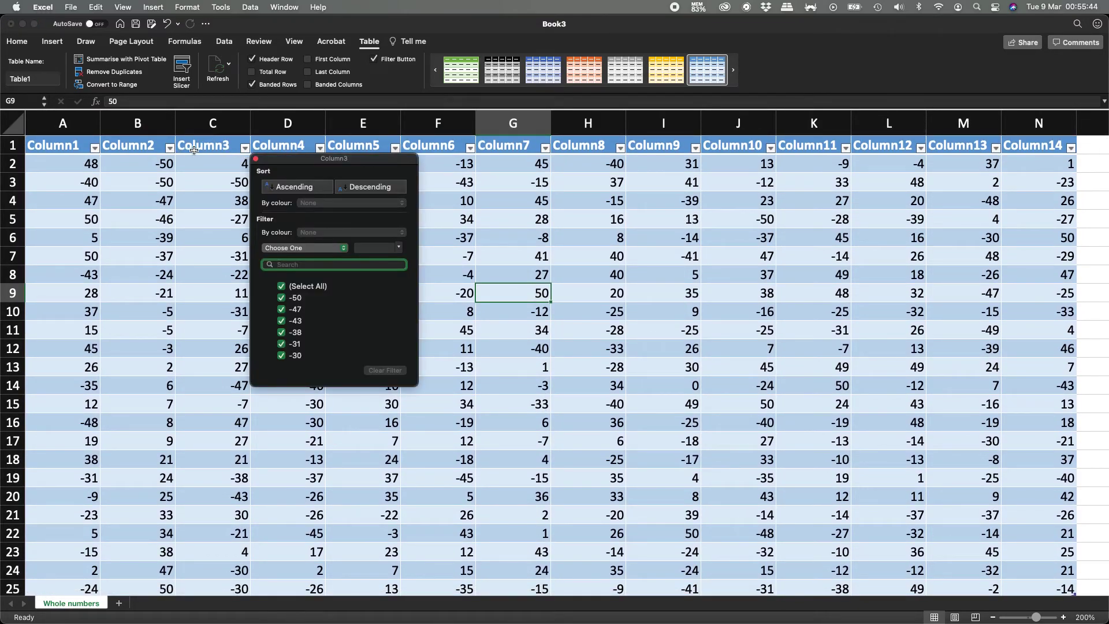
{"action": "left_click", "coordinate": [256, 159]}
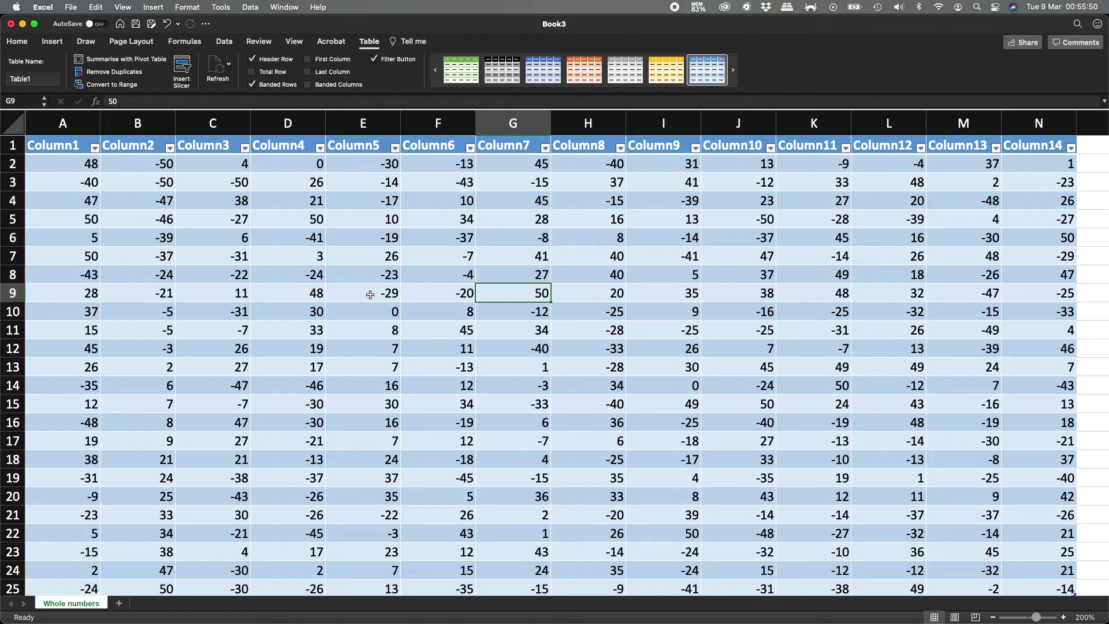
Undo the table formatting and return to cell A1
{"action": "key", "text": "super+z"}
{"action": "left_click", "coordinate": [353, 246]}
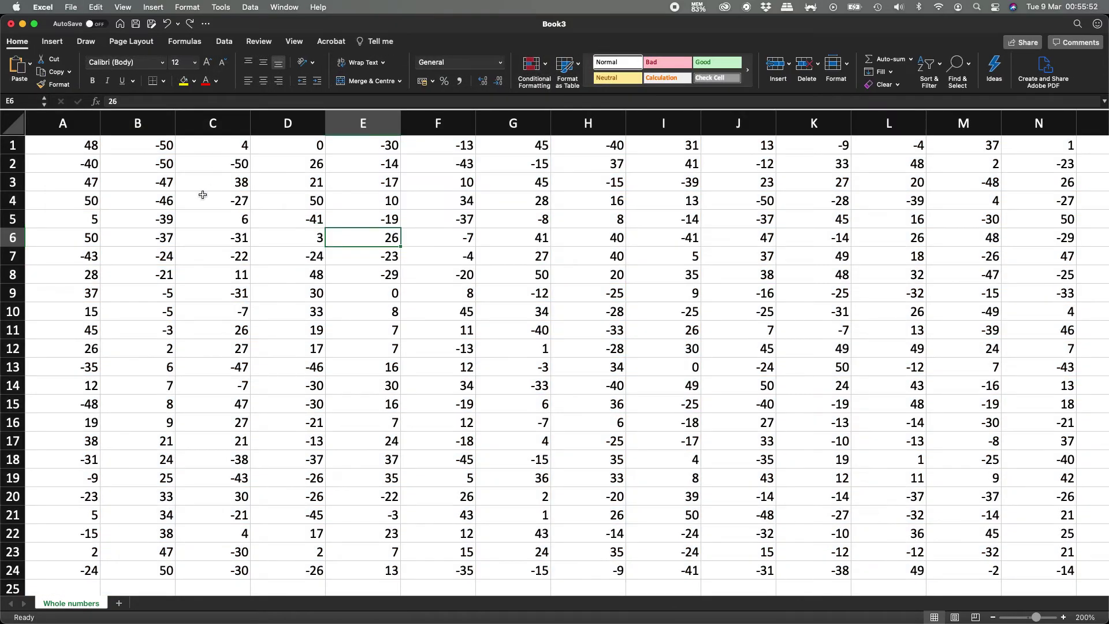
{"action": "key", "text": "Home"}
{"action": "key", "text": "Up"}
{"action": "key", "text": "Up"}
{"action": "key", "text": "Up"}
{"action": "key", "text": "Up"}
{"action": "key", "text": "Up"}
{"action": "key", "text": "super+a"}
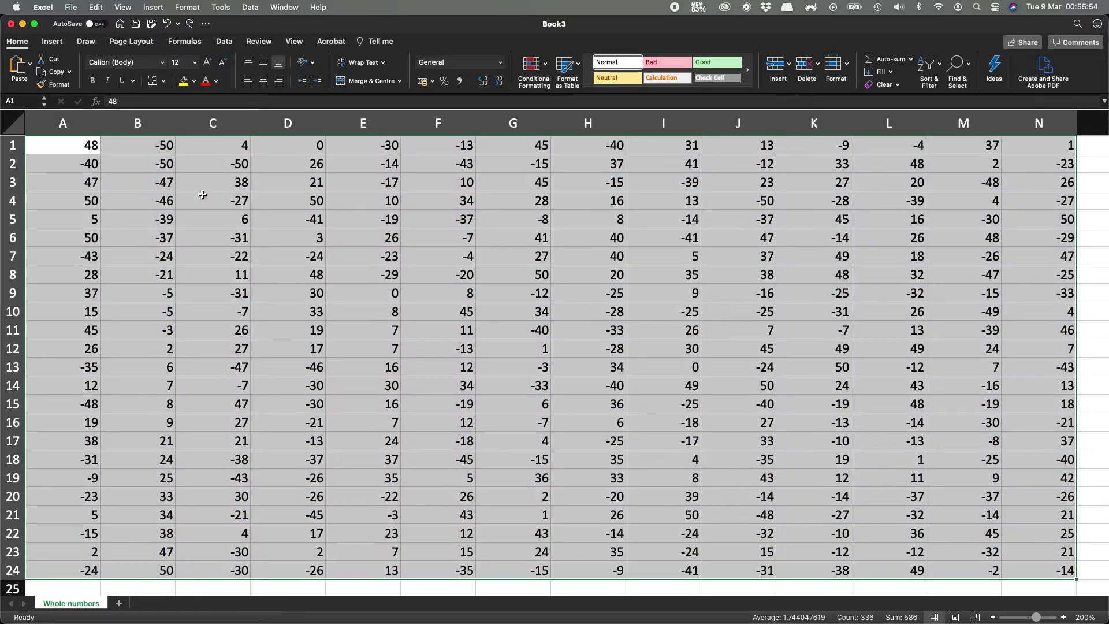
{"action": "left_click", "coordinate": [202, 194]}
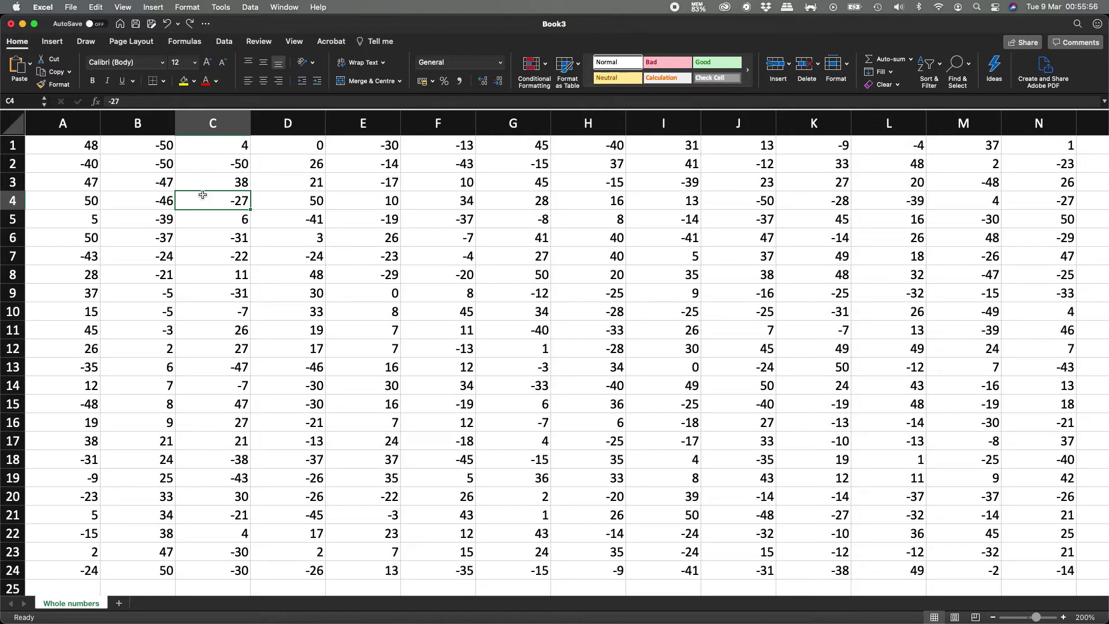
{"action": "left_click", "coordinate": [91, 144]}
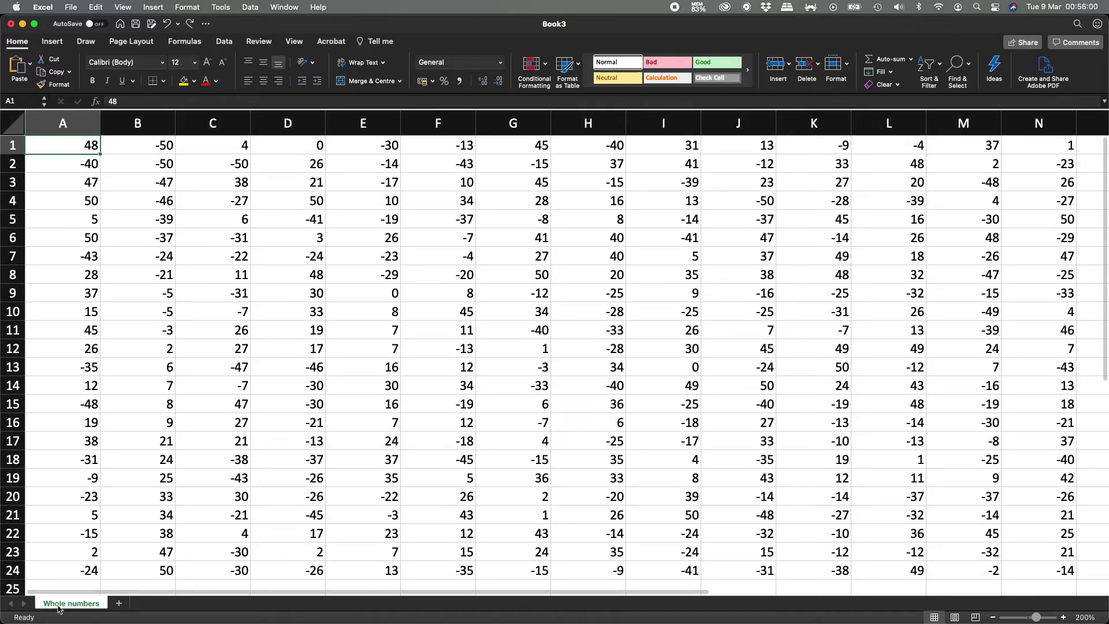
Add a new sheet named "Fractions of numbers" and set its zoom to 200%
{"action": "left_click", "coordinate": [118, 605]}
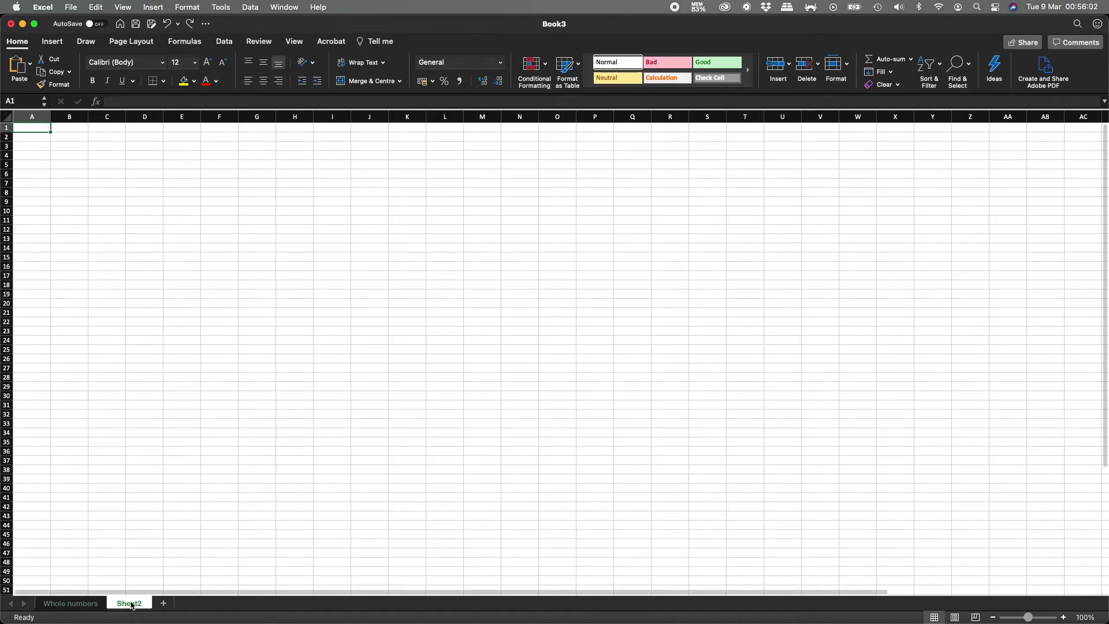
{"action": "type", "text": "Fractions "}
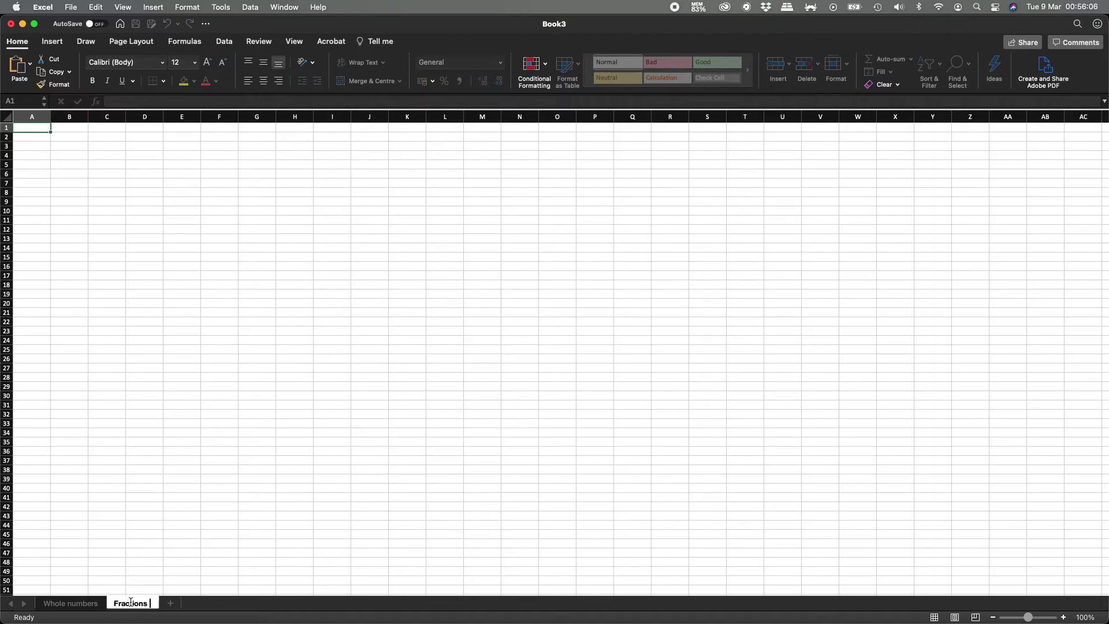
{"action": "type", "text": "of numbers"}
{"action": "key", "text": "Return"}
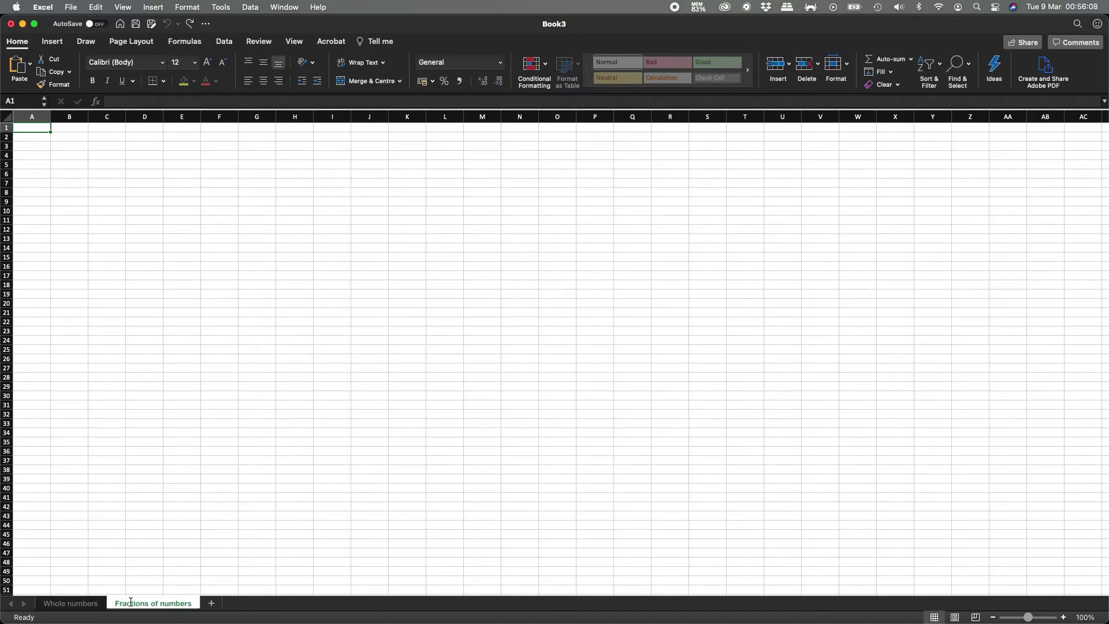
{"action": "key", "text": "Return"}
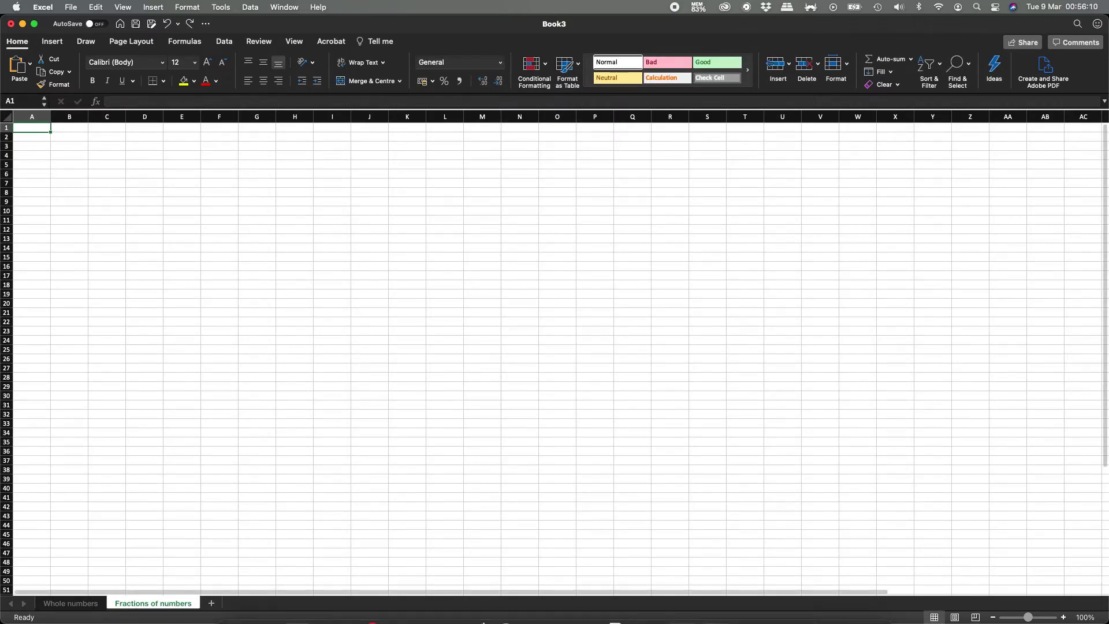
{"action": "left_click", "coordinate": [1086, 617]}
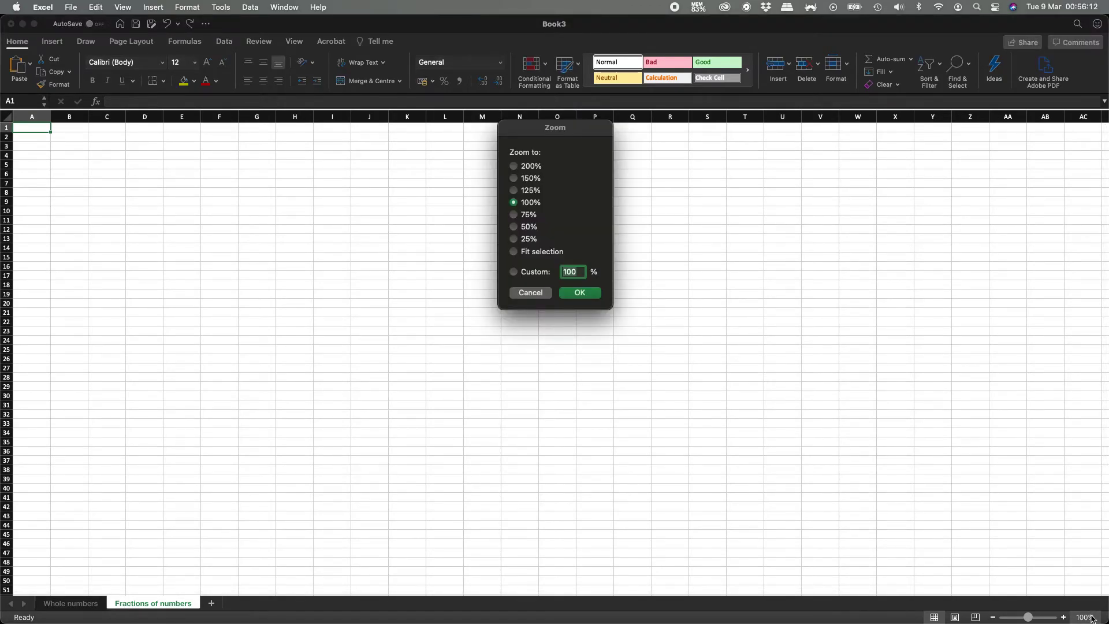
{"action": "left_click", "coordinate": [525, 166]}
{"action": "left_click", "coordinate": [576, 293]}
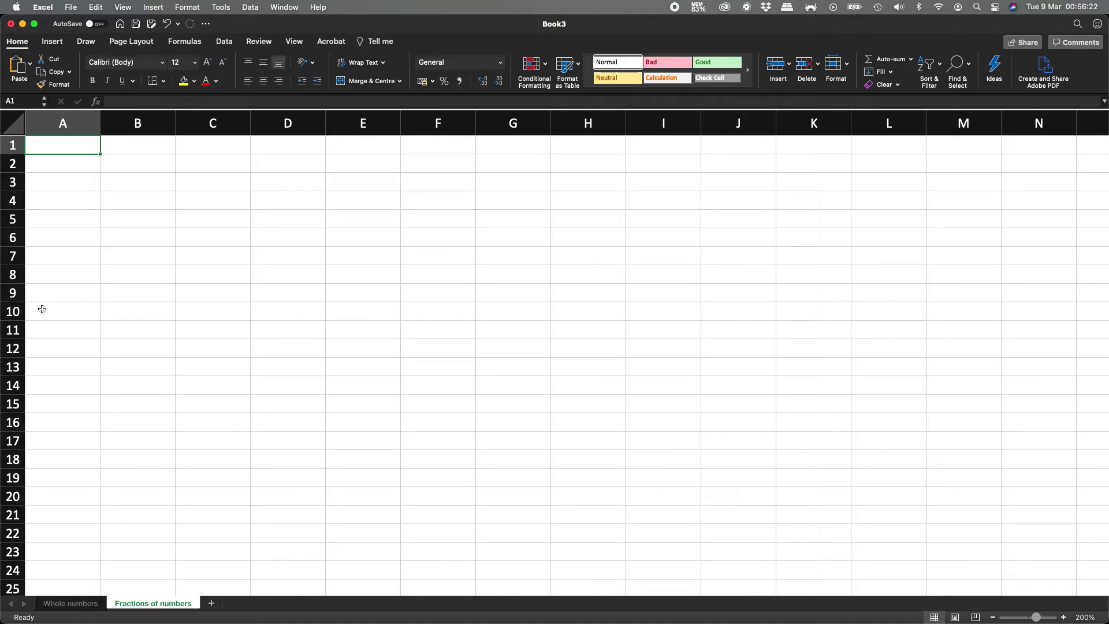
Enter =rand() in cell A1 and fill the formula across and down to N24
{"action": "type", "text": "="}
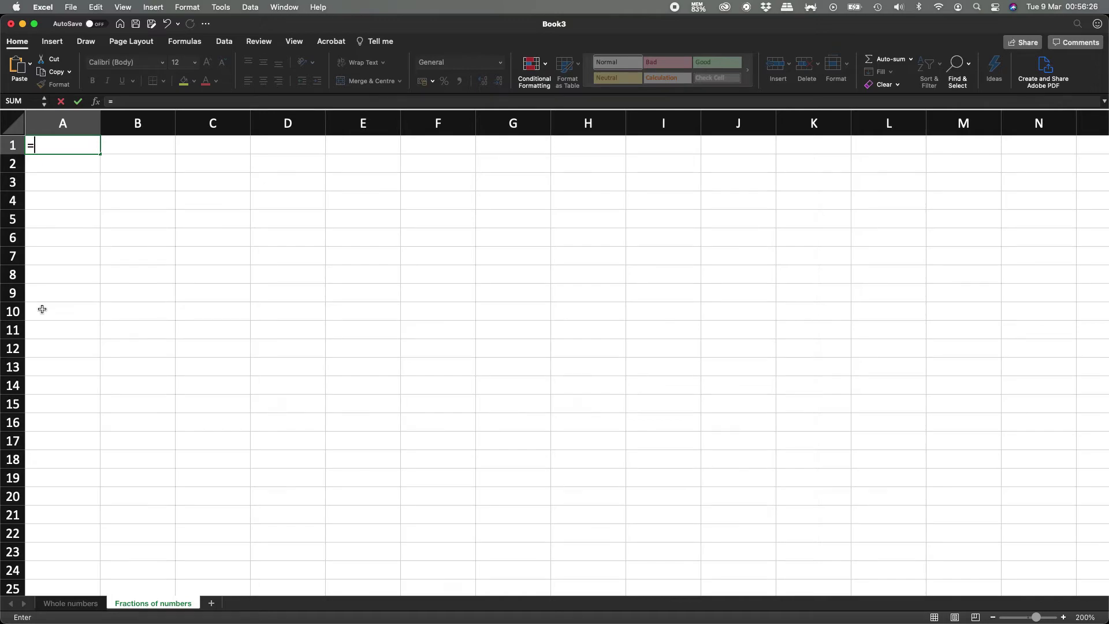
{"action": "type", "text": "rand()"}
{"action": "key", "text": "Return"}
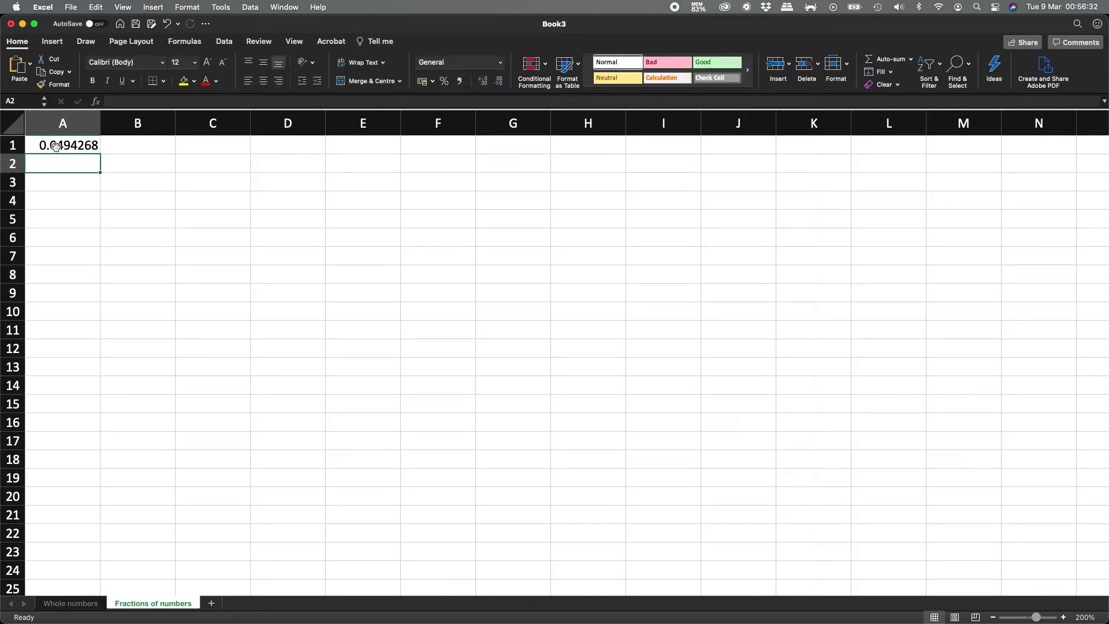
{"action": "left_click", "coordinate": [93, 145]}
{"action": "left_click_drag", "start_coordinate": [100, 153], "coordinate": [1055, 560]}
{"action": "left_click", "coordinate": [289, 292]}
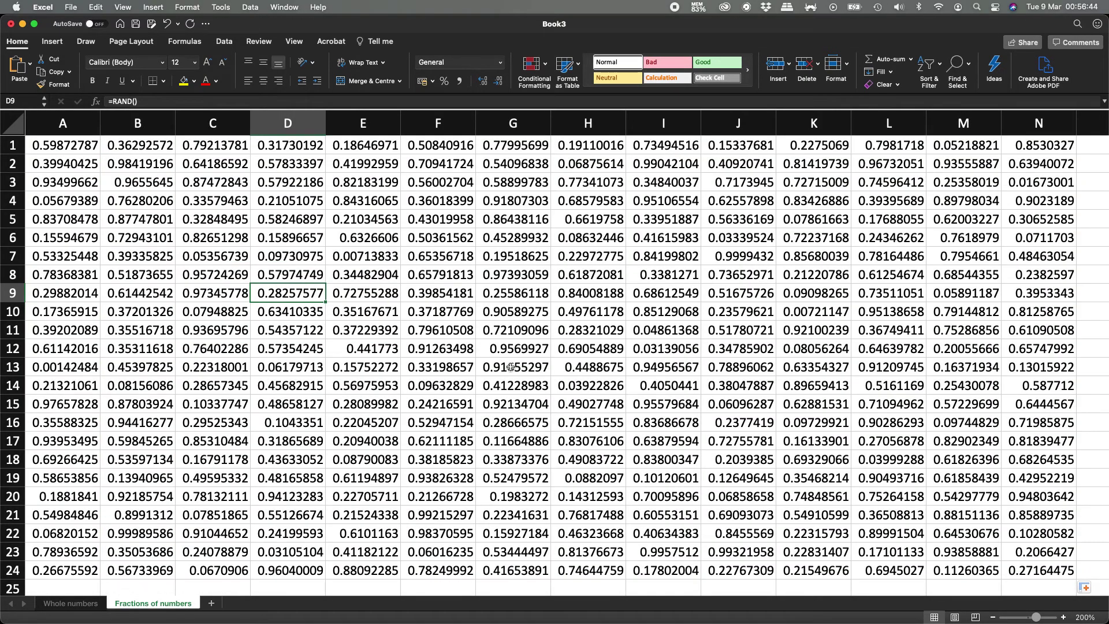
Select the whole block A1:N24 and increase the displayed decimals to 16 places
{"action": "key", "text": "Home"}
{"action": "key", "text": "ctrl+Up"}
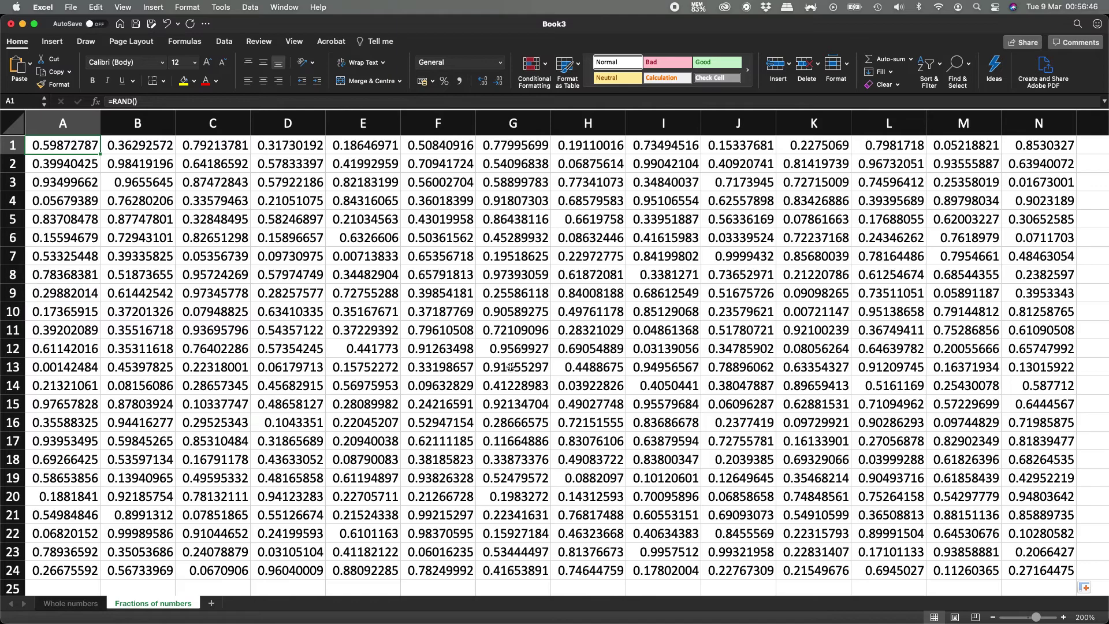
{"action": "key", "text": "ctrl+shift+Right"}
{"action": "key", "text": "ctrl+shift+Down"}
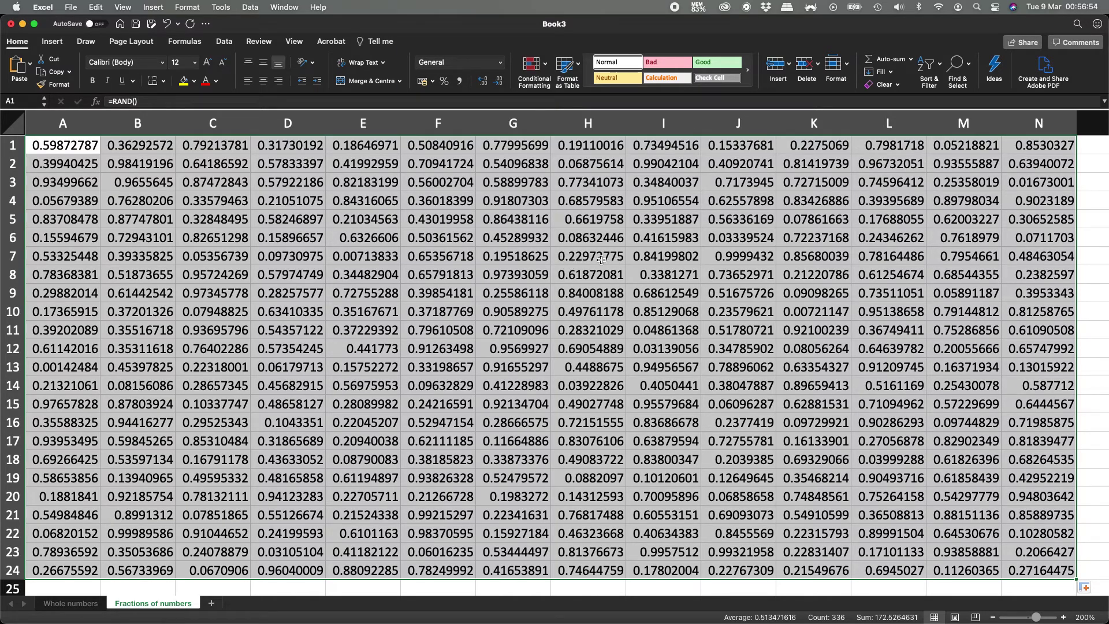
{"action": "left_click", "coordinate": [484, 84]}
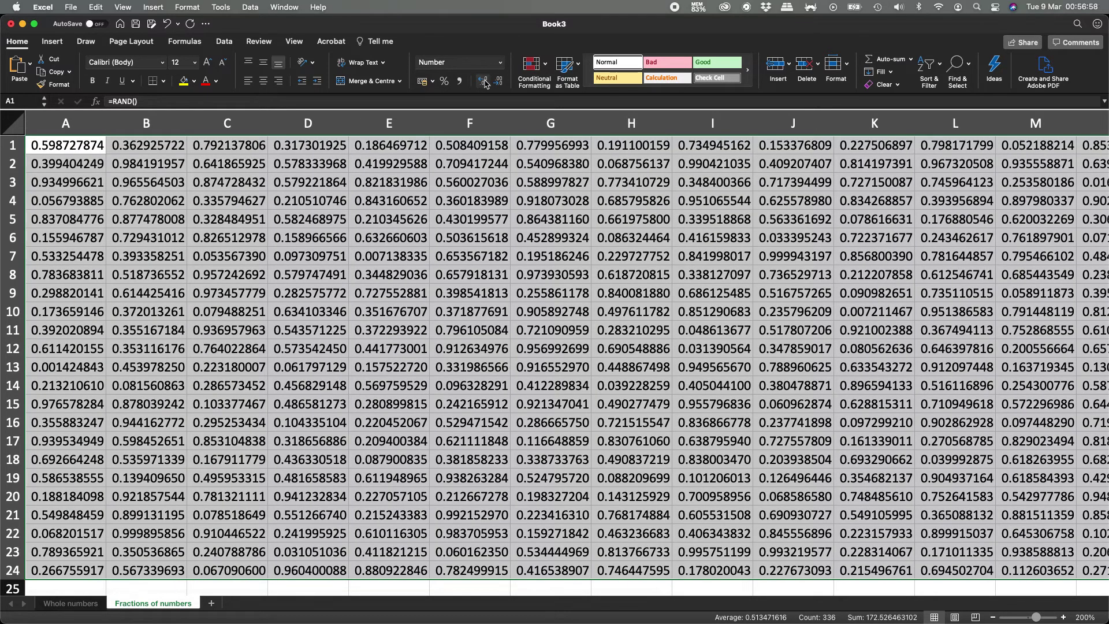
{"action": "left_click", "coordinate": [484, 84]}
{"action": "left_click", "coordinate": [484, 85]}
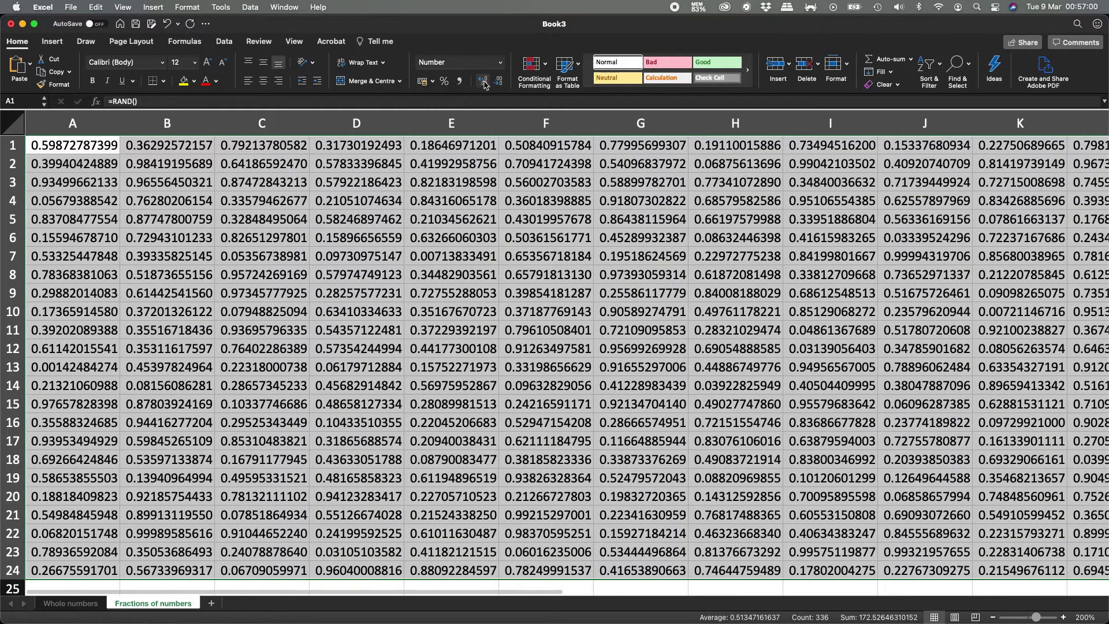
{"action": "left_click", "coordinate": [484, 84]}
{"action": "left_click", "coordinate": [484, 84]}
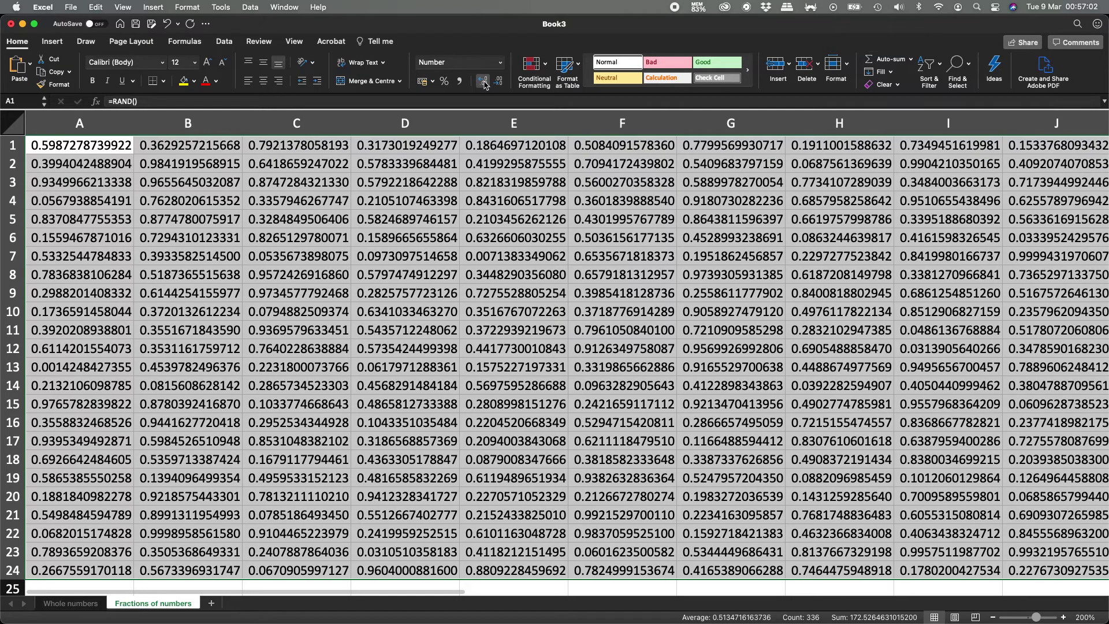
{"action": "left_click", "coordinate": [484, 84]}
{"action": "left_click", "coordinate": [484, 84]}
{"action": "left_click", "coordinate": [484, 85]}
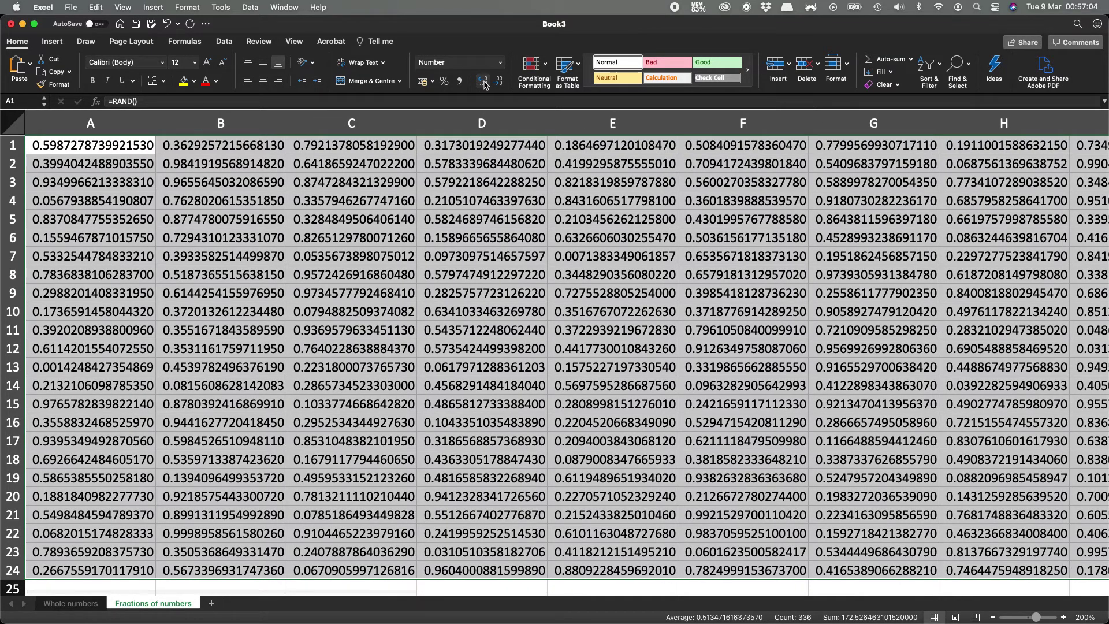
Reduce the selected numbers' displayed decimals to zero and add back one decimal place
{"action": "left_click", "coordinate": [499, 84]}
{"action": "left_click", "coordinate": [500, 84]}
{"action": "left_click", "coordinate": [500, 85]}
{"action": "left_click", "coordinate": [499, 84]}
{"action": "left_click", "coordinate": [500, 85]}
{"action": "left_click", "coordinate": [500, 84]}
{"action": "left_click", "coordinate": [500, 85]}
{"action": "left_click", "coordinate": [499, 84]}
{"action": "left_click", "coordinate": [500, 85]}
{"action": "left_click", "coordinate": [500, 84]}
{"action": "left_click", "coordinate": [500, 85]}
{"action": "left_click", "coordinate": [499, 84]}
{"action": "left_click", "coordinate": [499, 84]}
{"action": "left_click", "coordinate": [500, 84]}
{"action": "left_click", "coordinate": [500, 84]}
{"action": "left_click", "coordinate": [500, 85]}
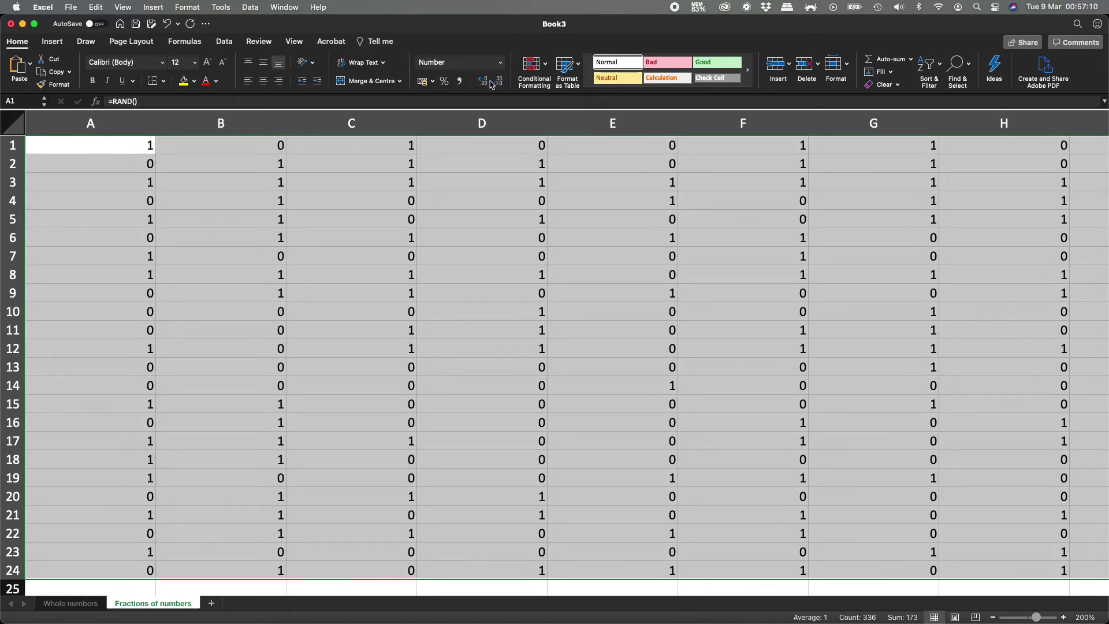
{"action": "left_click", "coordinate": [485, 85]}
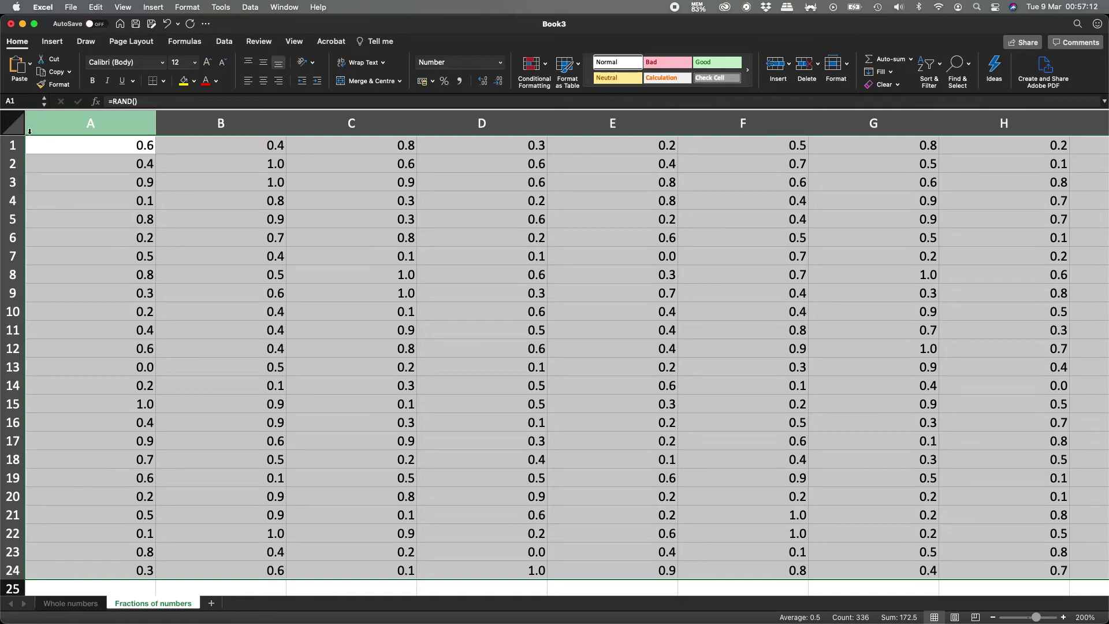
Autofit the width of all columns and increase the displayed decimals of the numbers to eight places
{"action": "left_click", "coordinate": [13, 127]}
{"action": "double_click", "coordinate": [155, 123]}
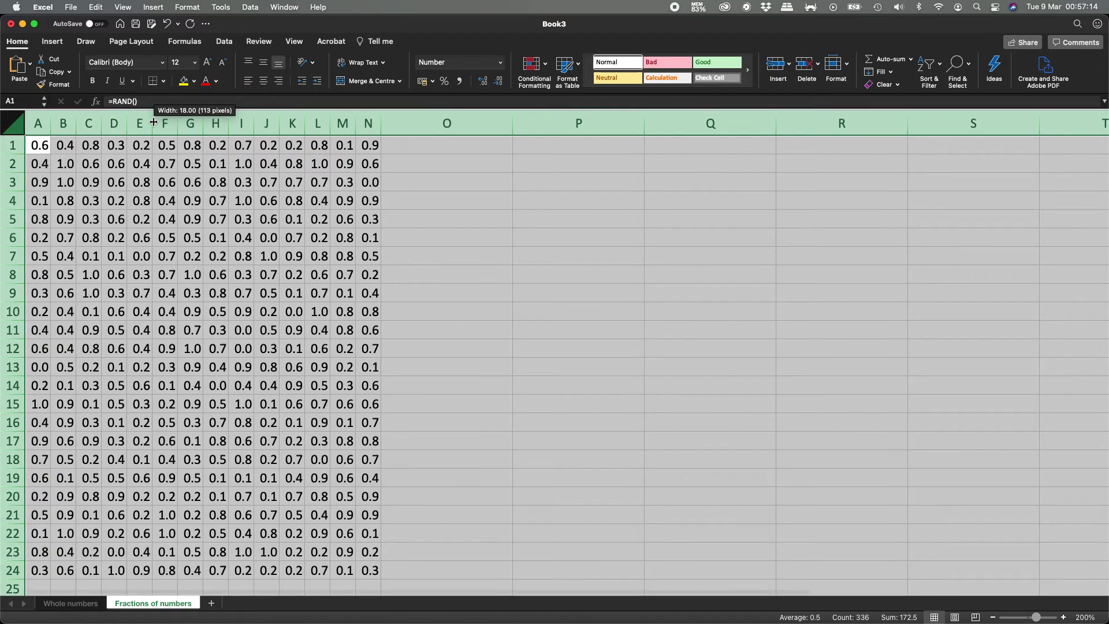
{"action": "left_click", "coordinate": [485, 81]}
{"action": "left_click", "coordinate": [485, 81]}
{"action": "left_click", "coordinate": [485, 81]}
{"action": "left_click", "coordinate": [485, 82]}
{"action": "left_click", "coordinate": [484, 82]}
{"action": "left_click", "coordinate": [484, 82]}
{"action": "left_click", "coordinate": [484, 81]}
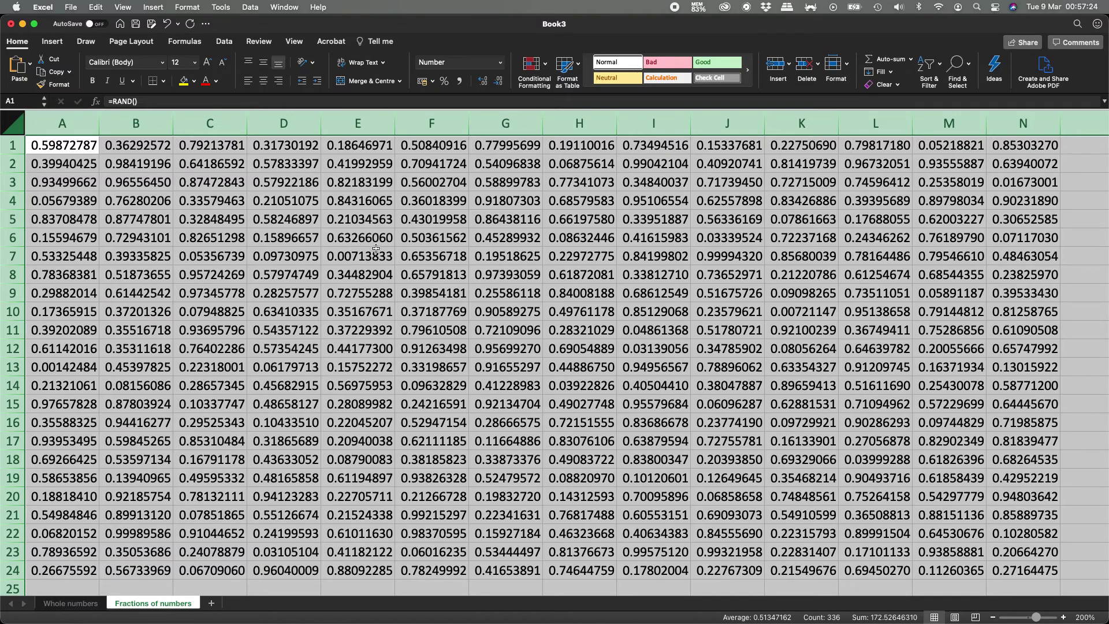
{"action": "key", "text": "Left"}
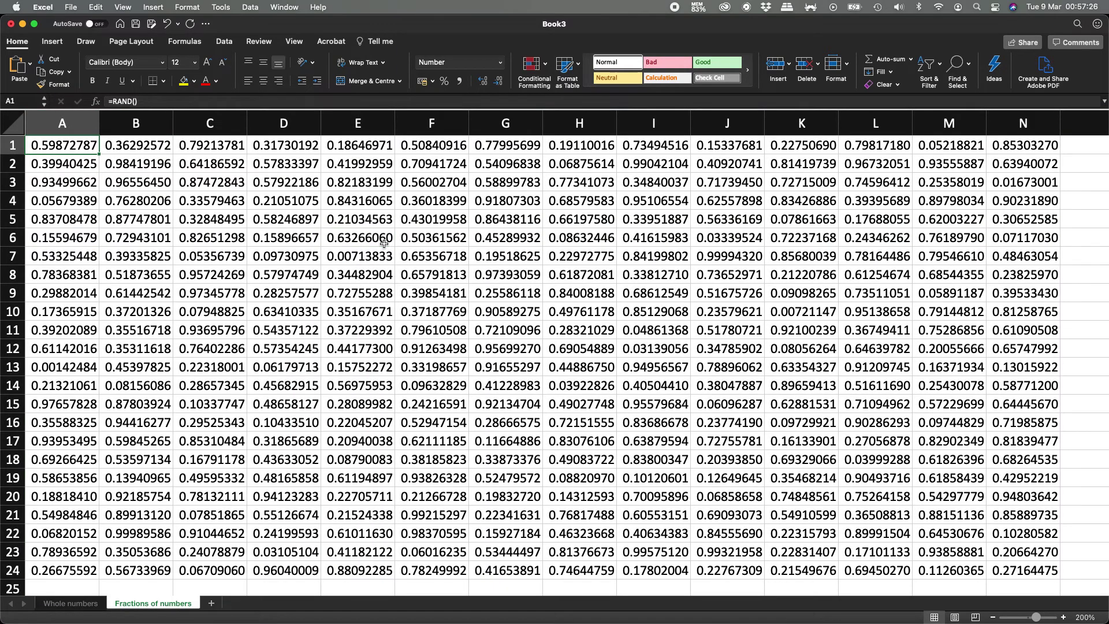
Copy the block A1:N24 and paste it over itself as values only
{"action": "key", "text": "super+a"}
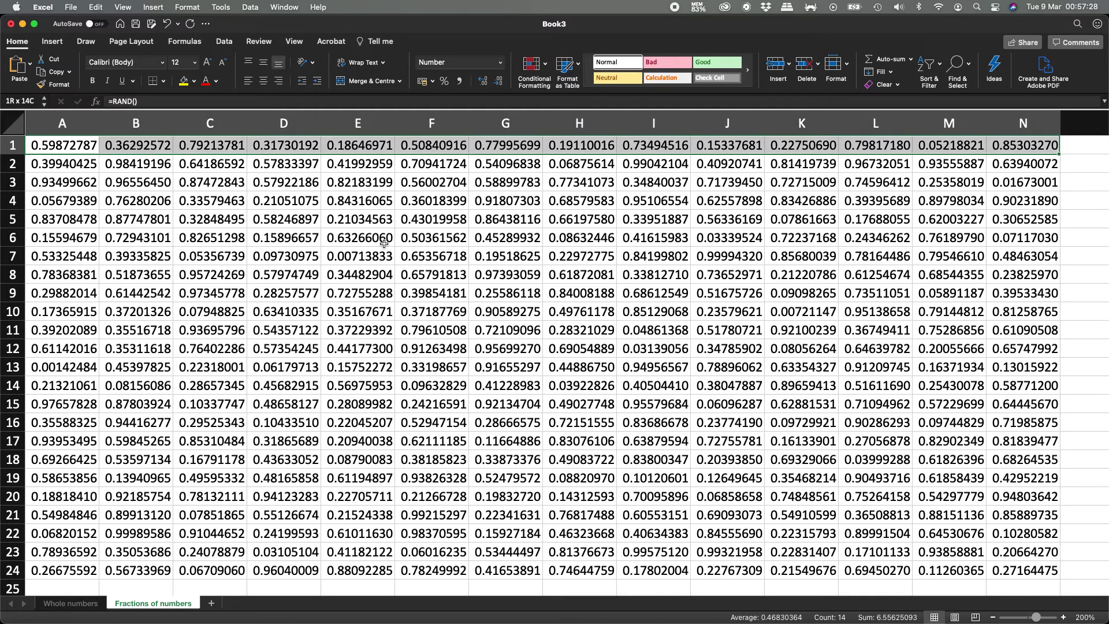
{"action": "key", "text": "super+c"}
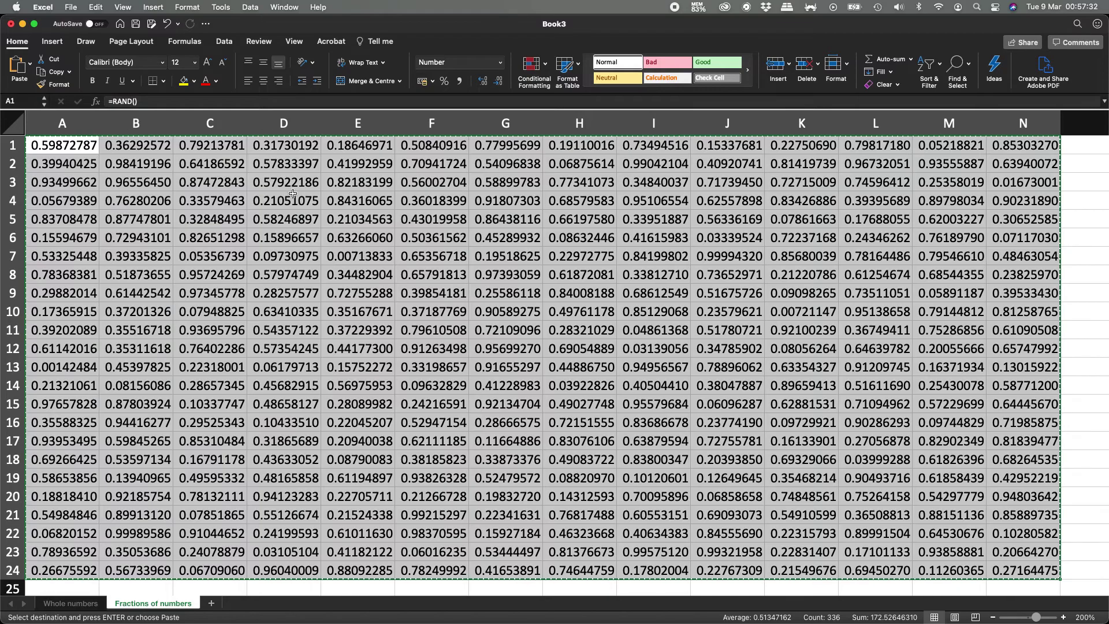
{"action": "right_click", "coordinate": [304, 212]}
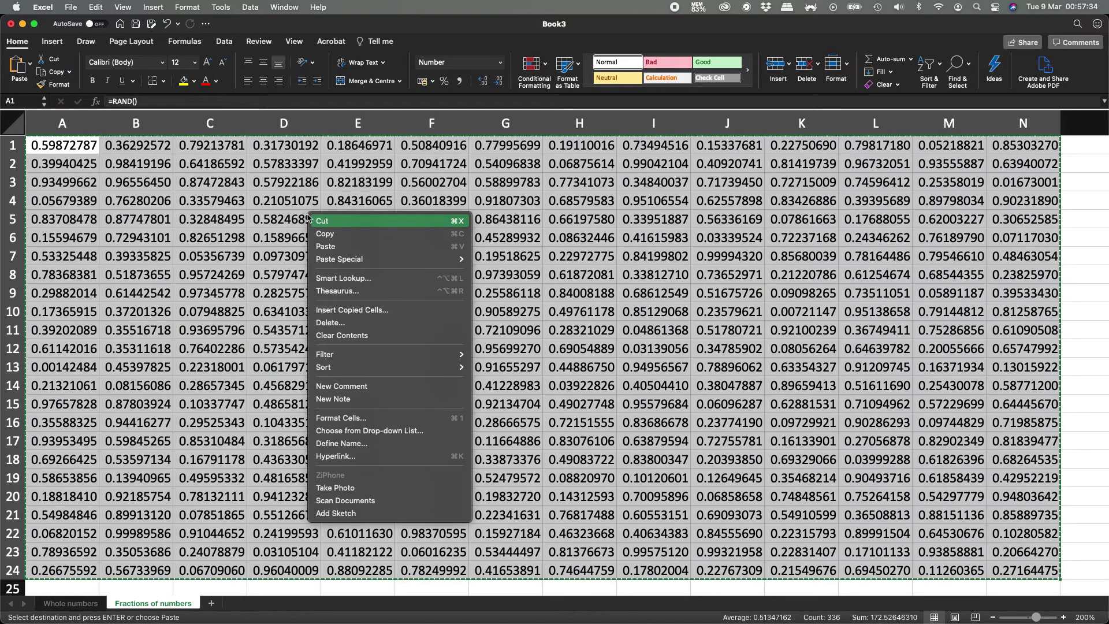
{"action": "mouse_move", "coordinate": [338, 259]}
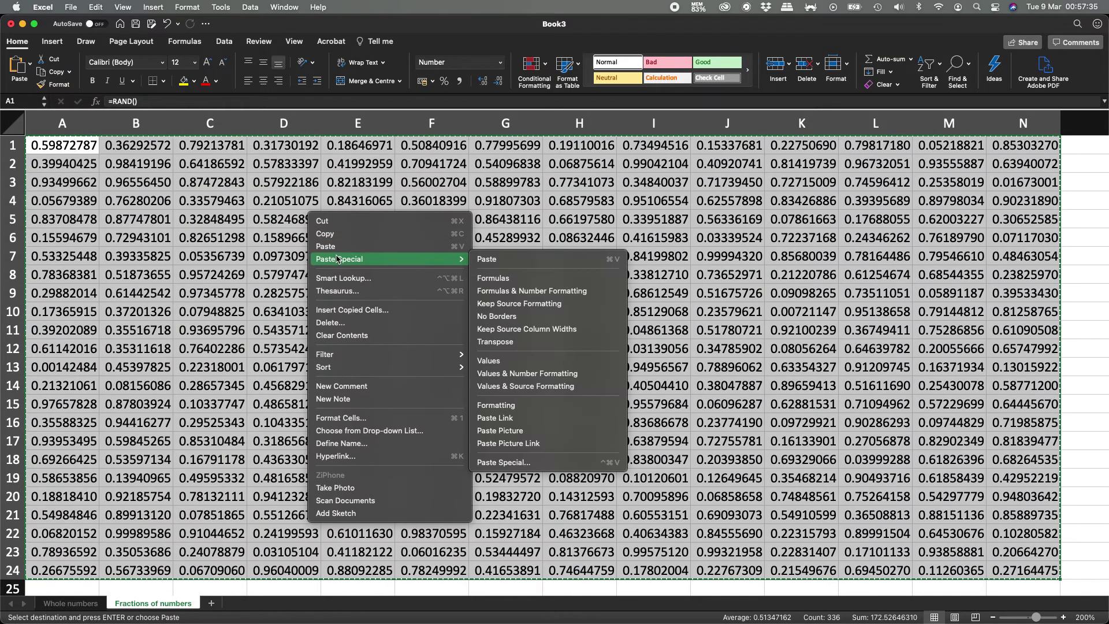
{"action": "left_click", "coordinate": [510, 361]}
{"action": "left_click", "coordinate": [339, 250]}
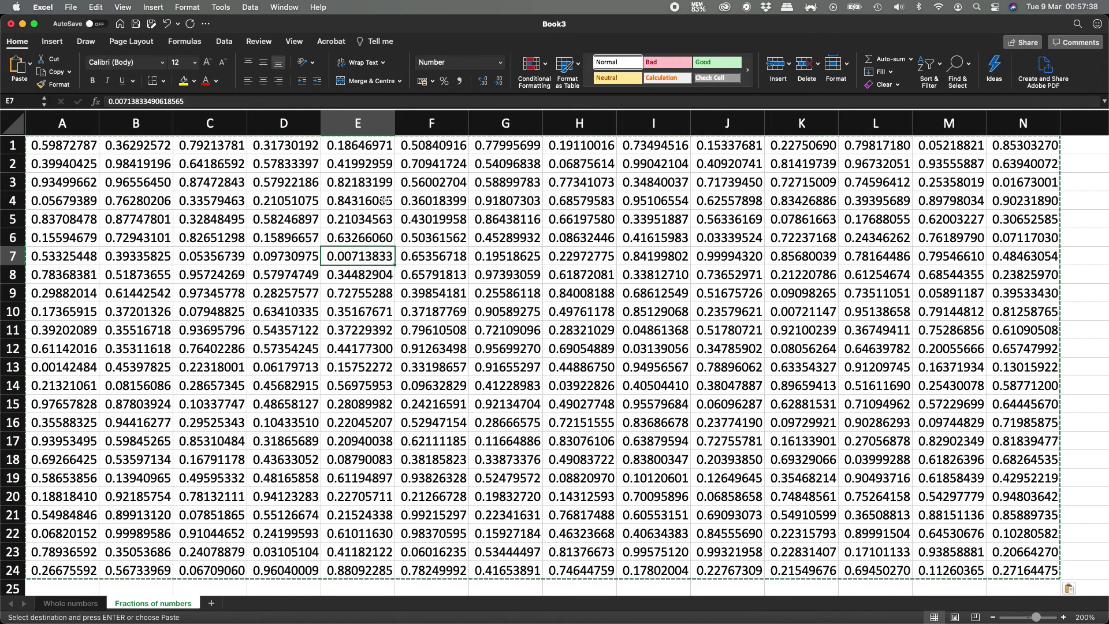
Examine several cells in rows 5 to 7 to see whether they hold fixed values or formulas
{"action": "key", "text": "Right"}
{"action": "key", "text": "Right"}
{"action": "key", "text": "Left"}
{"action": "key", "text": "Left"}
{"action": "key", "text": "Left"}
{"action": "key", "text": "Left"}
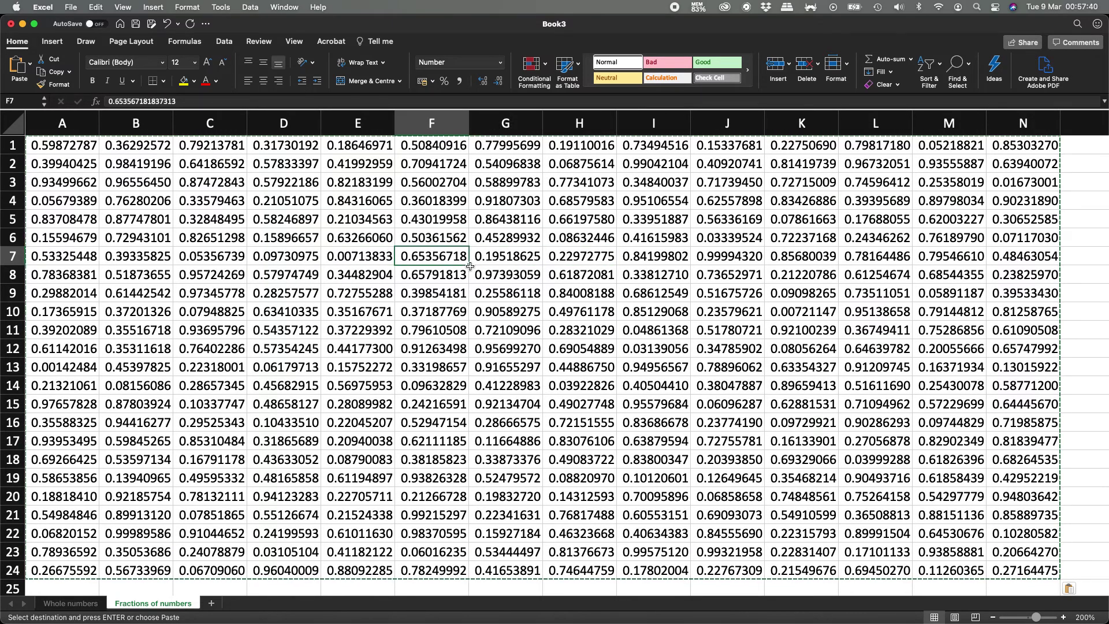
{"action": "key", "text": "Left"}
{"action": "key", "text": "Left"}
{"action": "key", "text": "Up"}
{"action": "key", "text": "Up"}
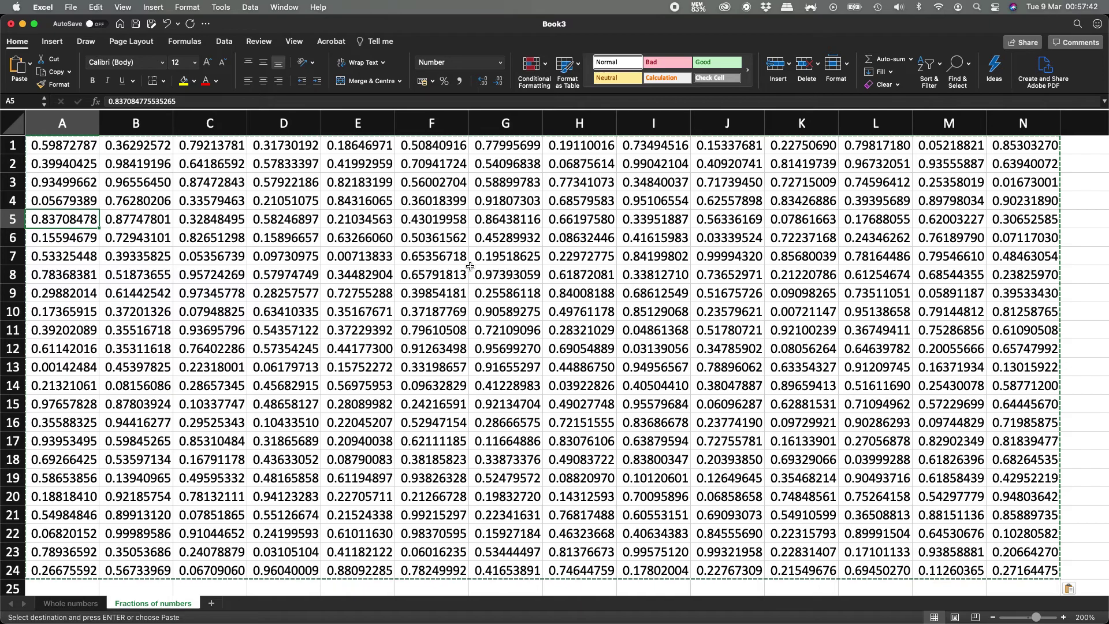
Undo the values-only paste and cancel the copy selection
{"action": "key", "text": "super+z"}
{"action": "key", "text": "Right"}
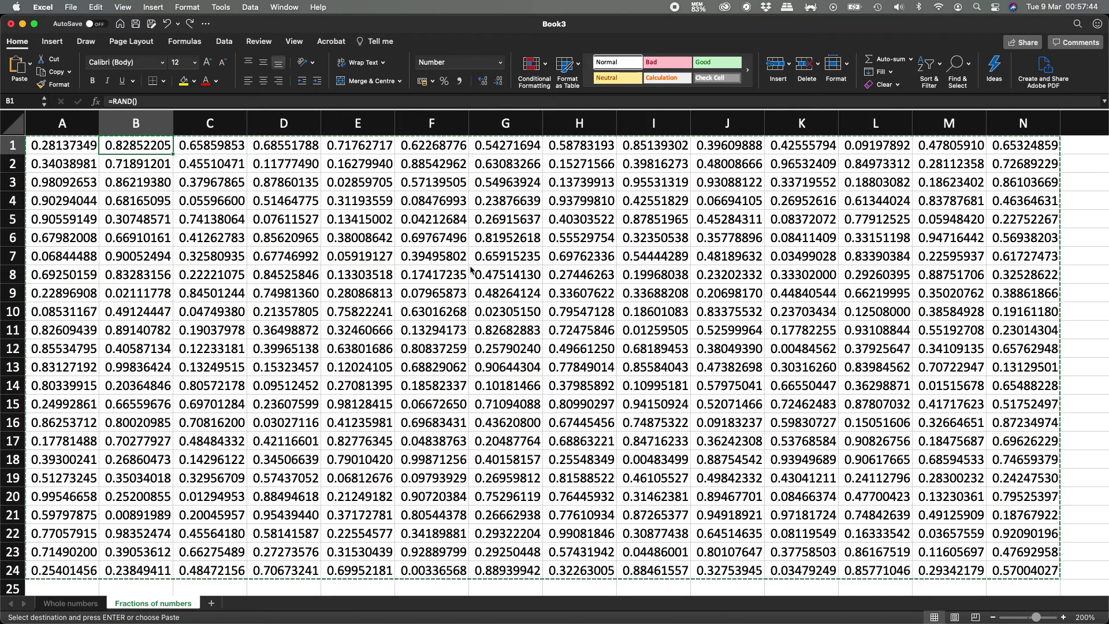
{"action": "key", "text": "Escape"}
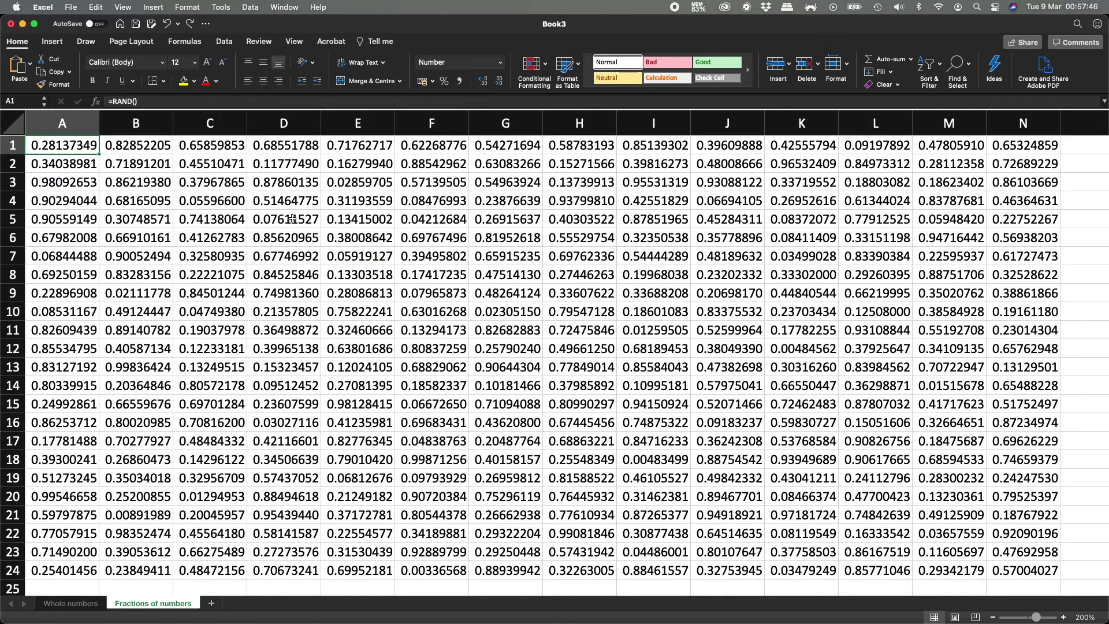
Clear the contents of cell C3 to make the random numbers recalculate
{"action": "left_click", "coordinate": [279, 198]}
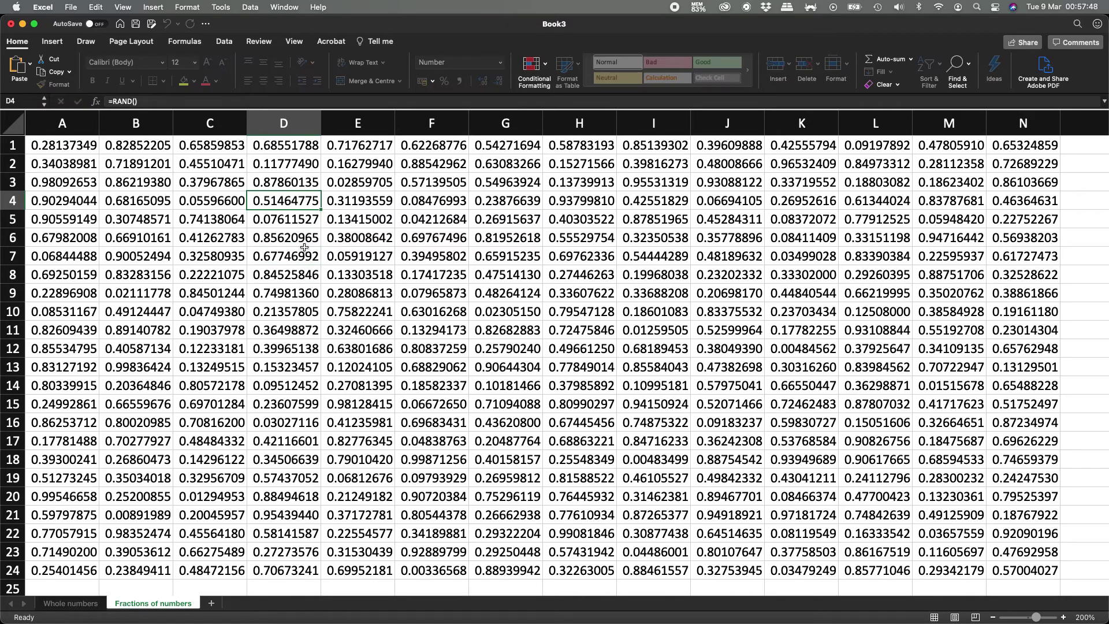
{"action": "key", "text": "Up"}
{"action": "key", "text": "Left"}
{"action": "key", "text": "Delete"}
{"action": "key", "text": "Left"}
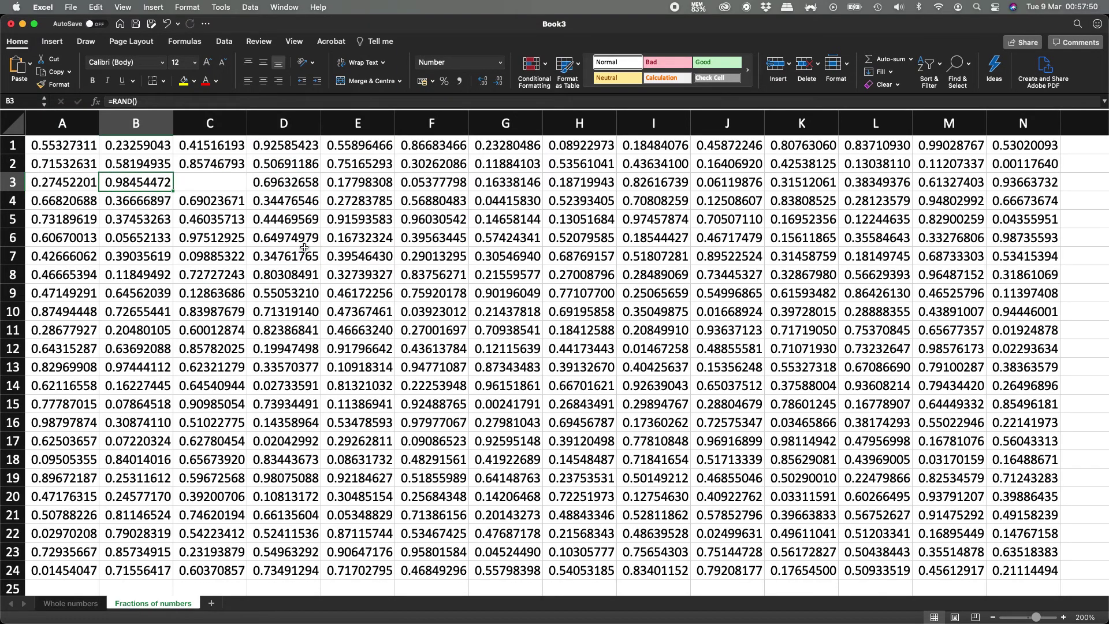
Undo the deletion in cell C3 and return to cell A1
{"action": "key", "text": "Right"}
{"action": "key", "text": "super+z"}
{"action": "key", "text": "Left"}
{"action": "key", "text": "Left"}
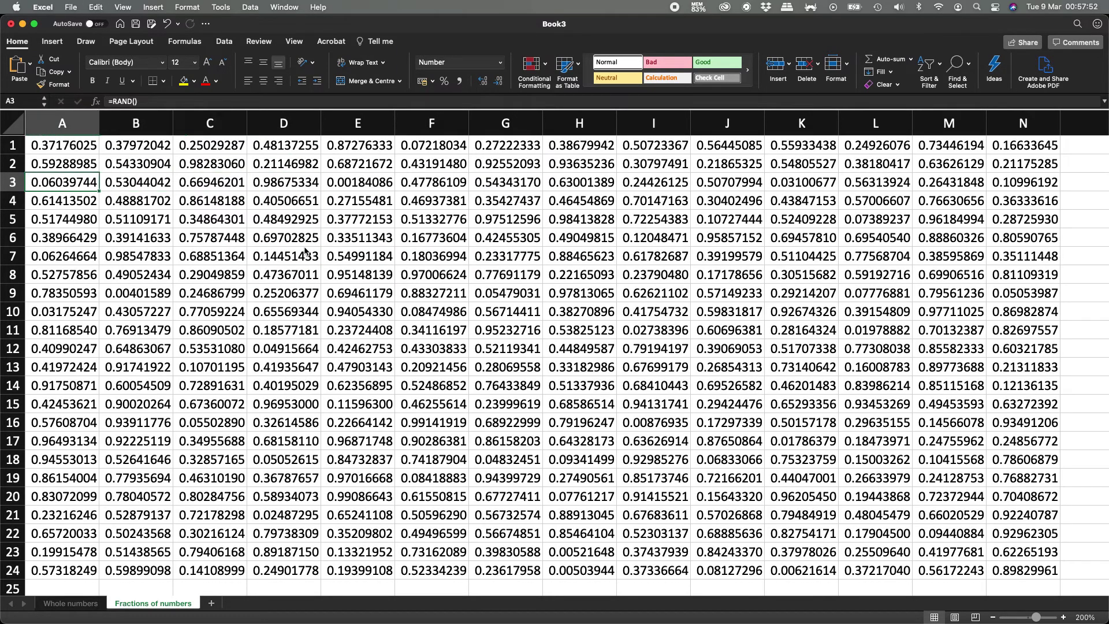
{"action": "key", "text": "Up"}
{"action": "key", "text": "Up"}
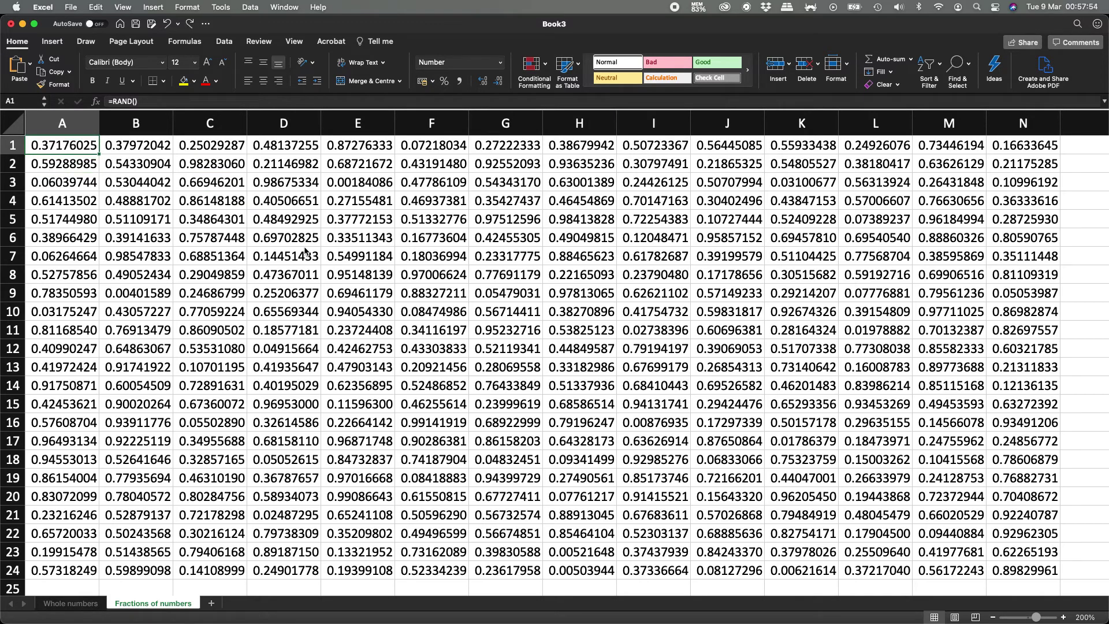
{"action": "key", "text": "super+a"}
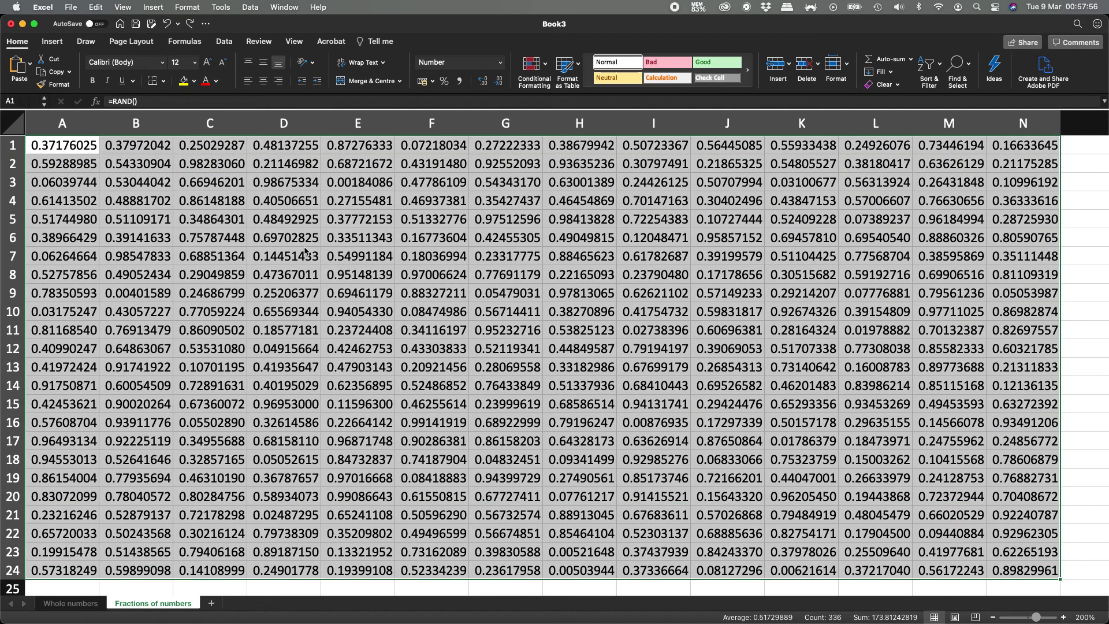
{"action": "key", "text": "Right"}
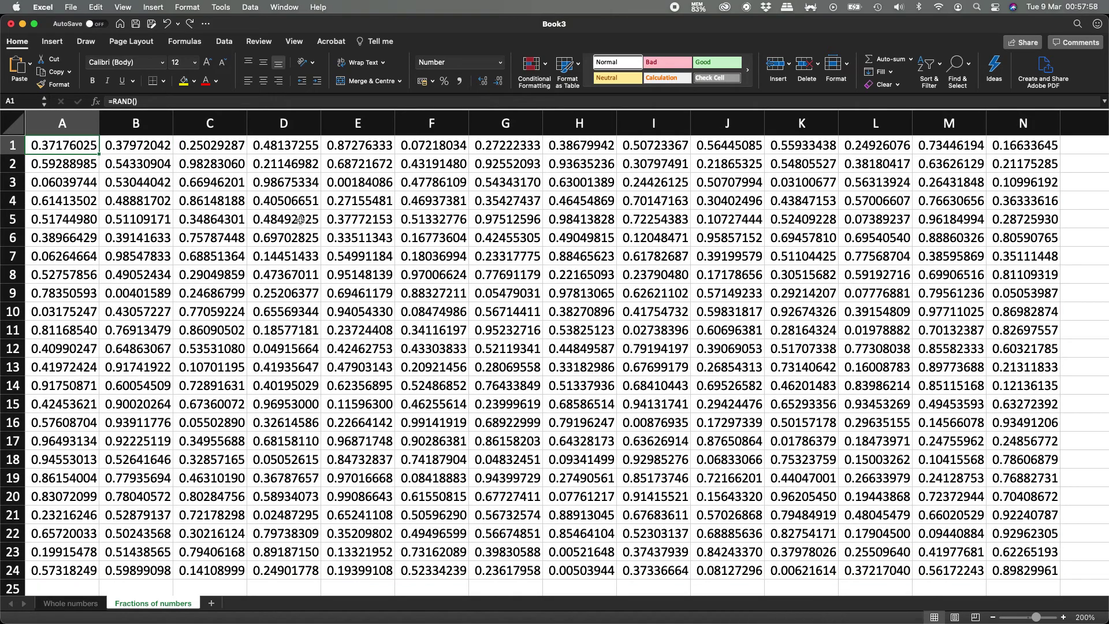
{"action": "key", "text": "Right"}
{"action": "key", "text": "Down"}
Copy the range A1:N24 and paste it over itself as values and number formatting
{"action": "left_click_drag", "start_coordinate": [79, 138], "coordinate": [996, 572]}
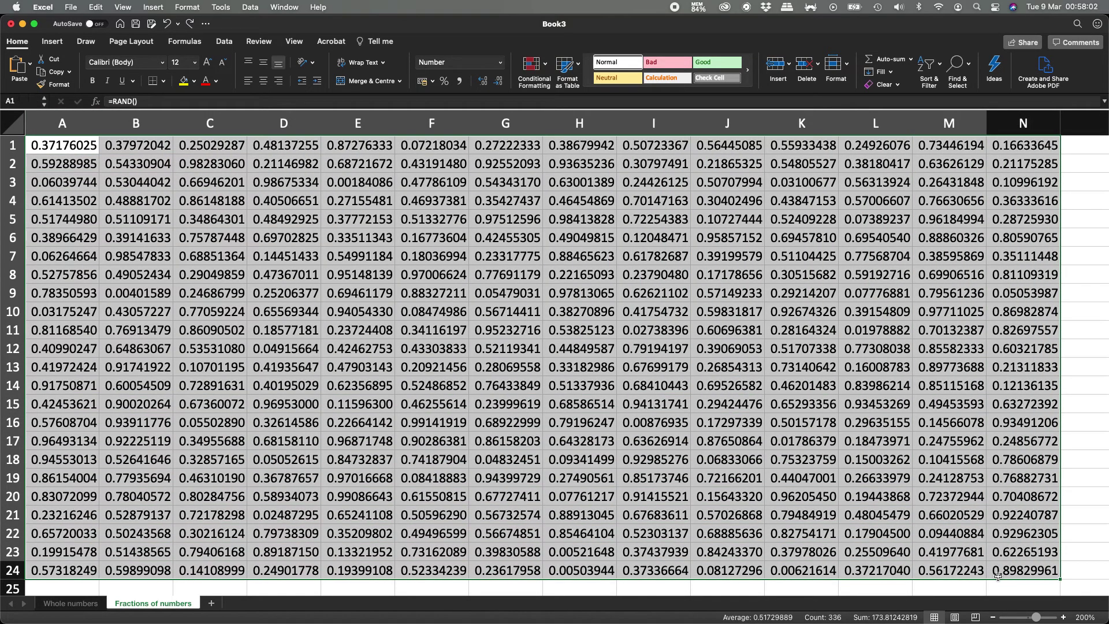
{"action": "key", "text": "super+c"}
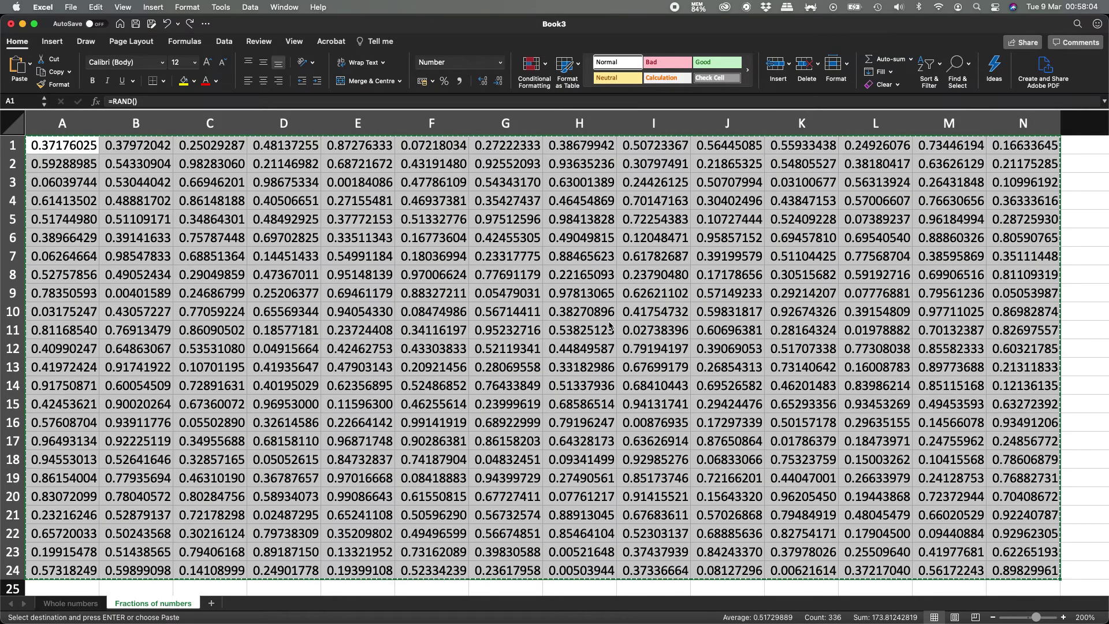
{"action": "right_click", "coordinate": [77, 152]}
{"action": "mouse_move", "coordinate": [136, 197]}
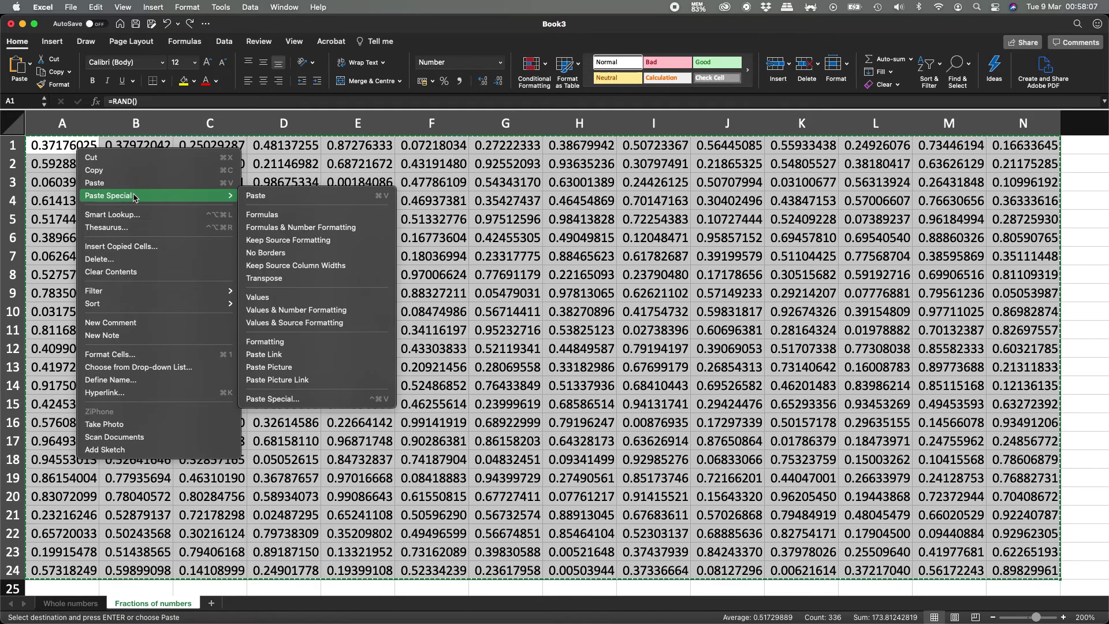
{"action": "left_click", "coordinate": [324, 312]}
Check several cells of the pasted block for formulas, cancel the copy selection and return to cell A1
{"action": "left_click", "coordinate": [424, 237]}
{"action": "key", "text": "Right"}
{"action": "key", "text": "Down"}
{"action": "key", "text": "Escape"}
{"action": "key", "text": "Left"}
{"action": "key", "text": "Up"}
{"action": "key", "text": "Left"}
{"action": "key", "text": "Home"}
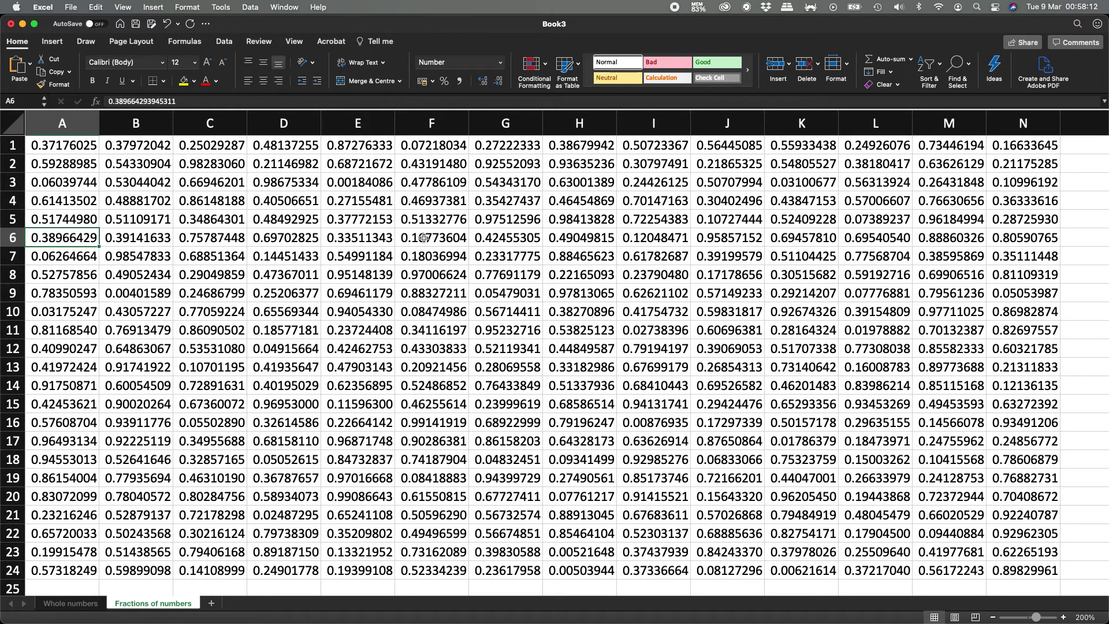
{"action": "key", "text": "ctrl+Home"}
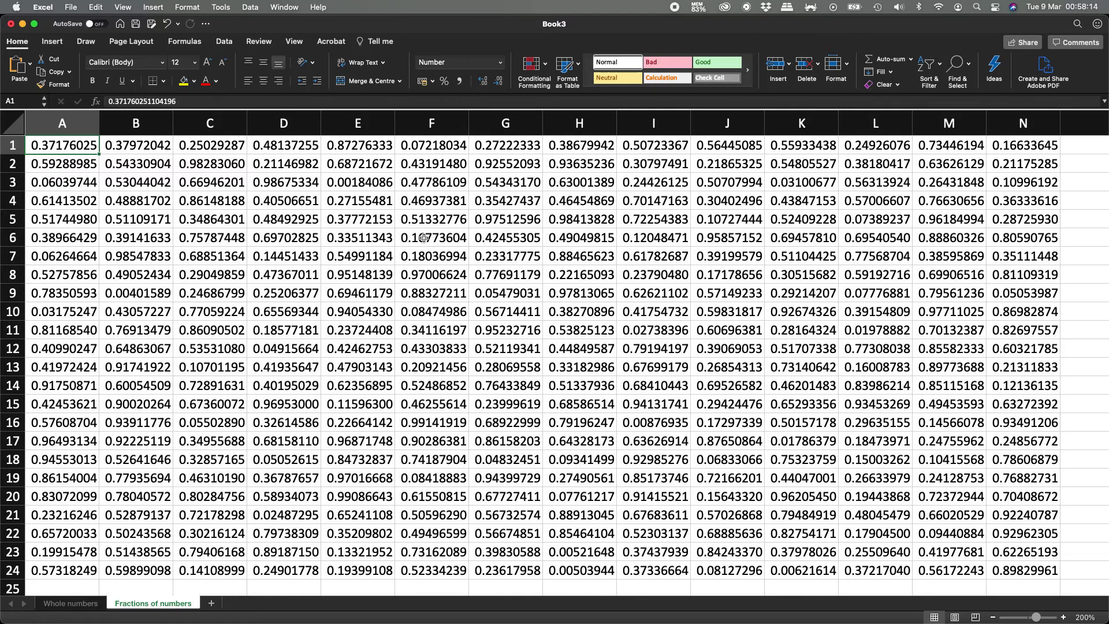
Format the whole block A1:N24 as percentages with five decimal places
{"action": "key", "text": "super+a"}
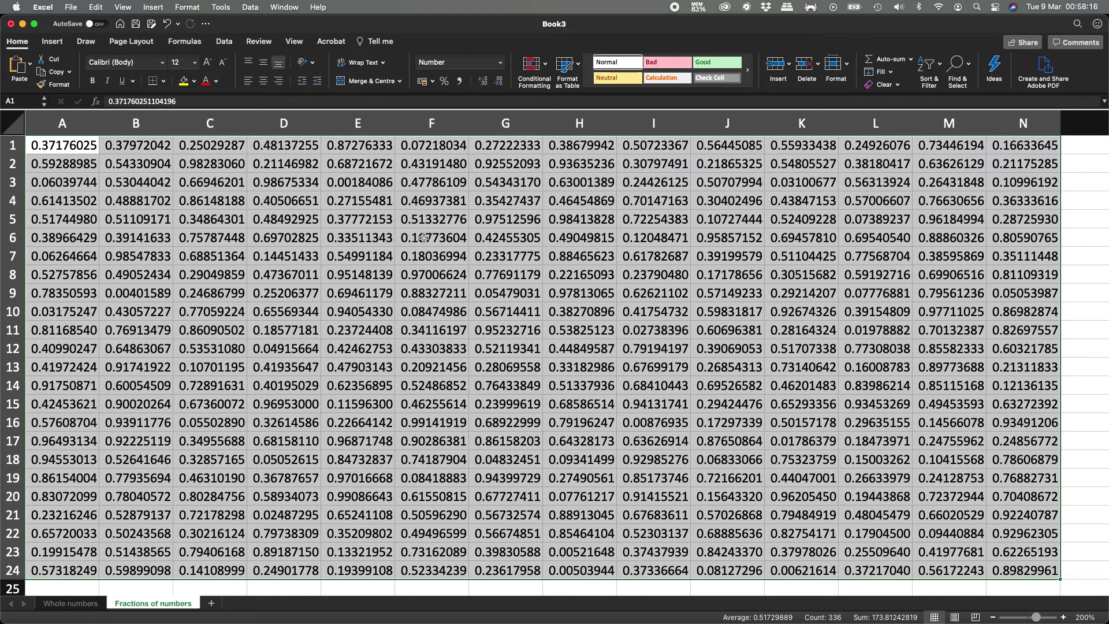
{"action": "left_click", "coordinate": [444, 82]}
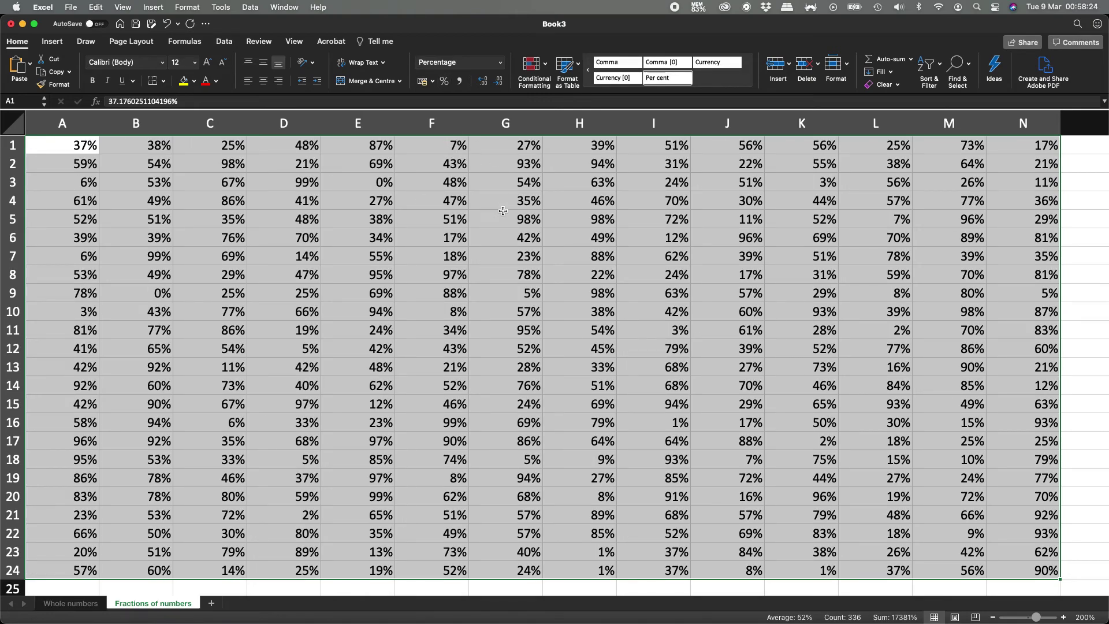
{"action": "left_click", "coordinate": [483, 82]}
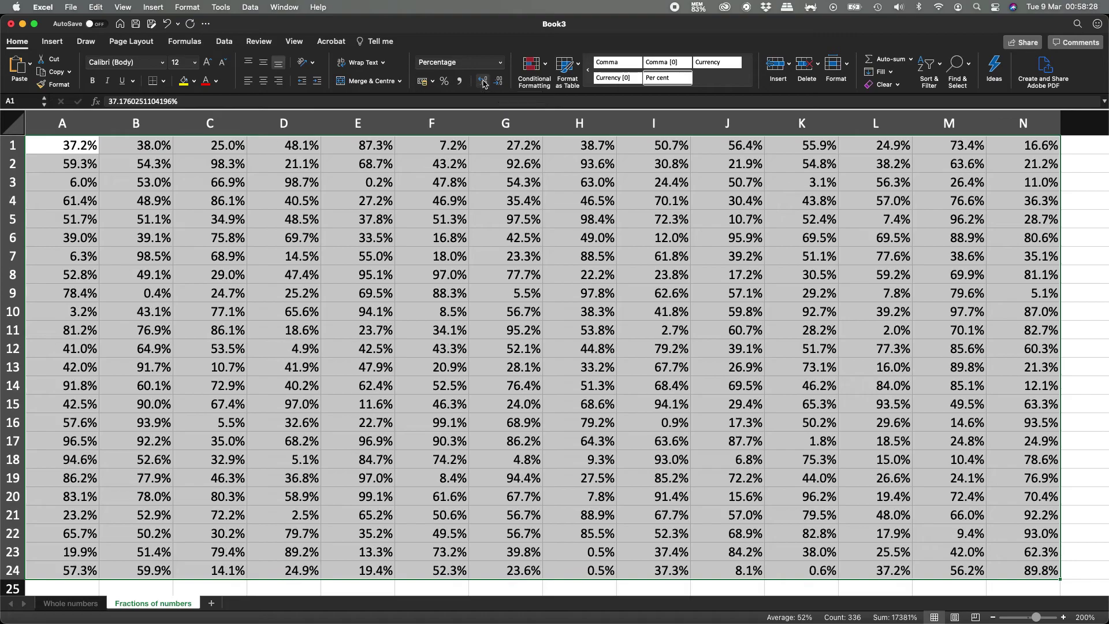
{"action": "left_click", "coordinate": [483, 82]}
{"action": "left_click", "coordinate": [483, 82]}
{"action": "left_click", "coordinate": [484, 82]}
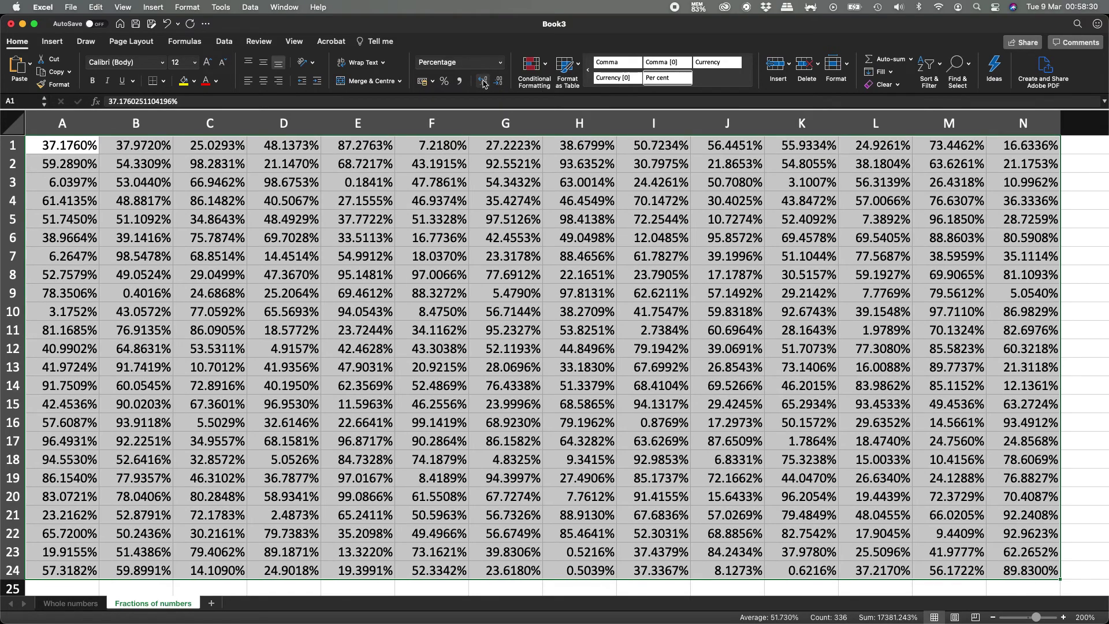
{"action": "left_click", "coordinate": [484, 82]}
{"action": "left_click", "coordinate": [370, 225]}
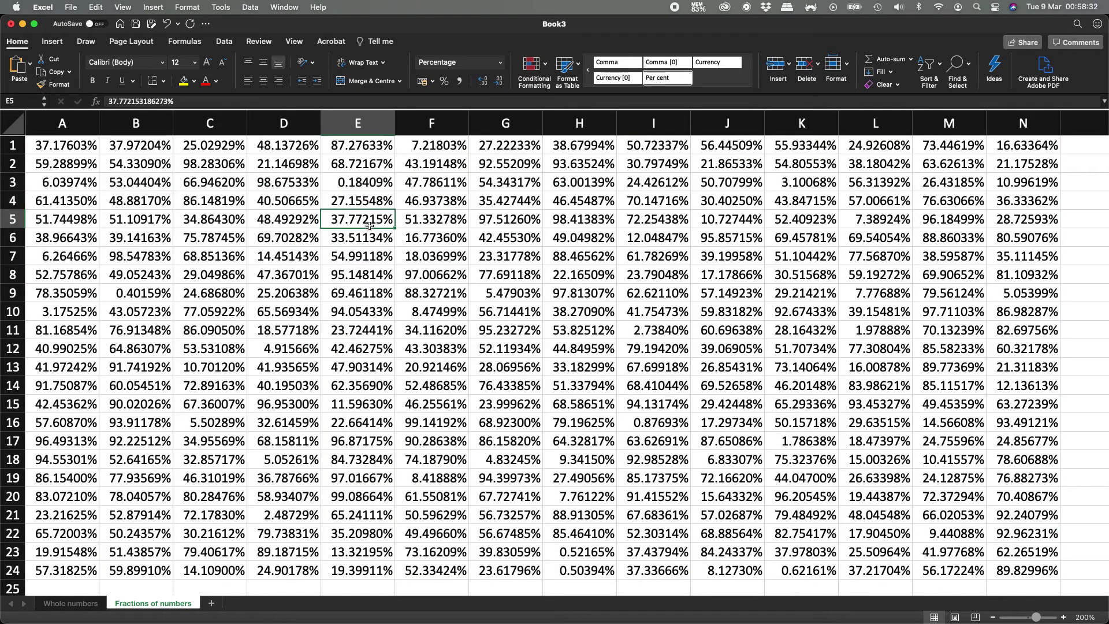
Apply the green-yellow-red colour scale to the whole block A1:N24, with the highest percentages in green
{"action": "key", "text": "Home"}
{"action": "key", "text": "super+Up"}
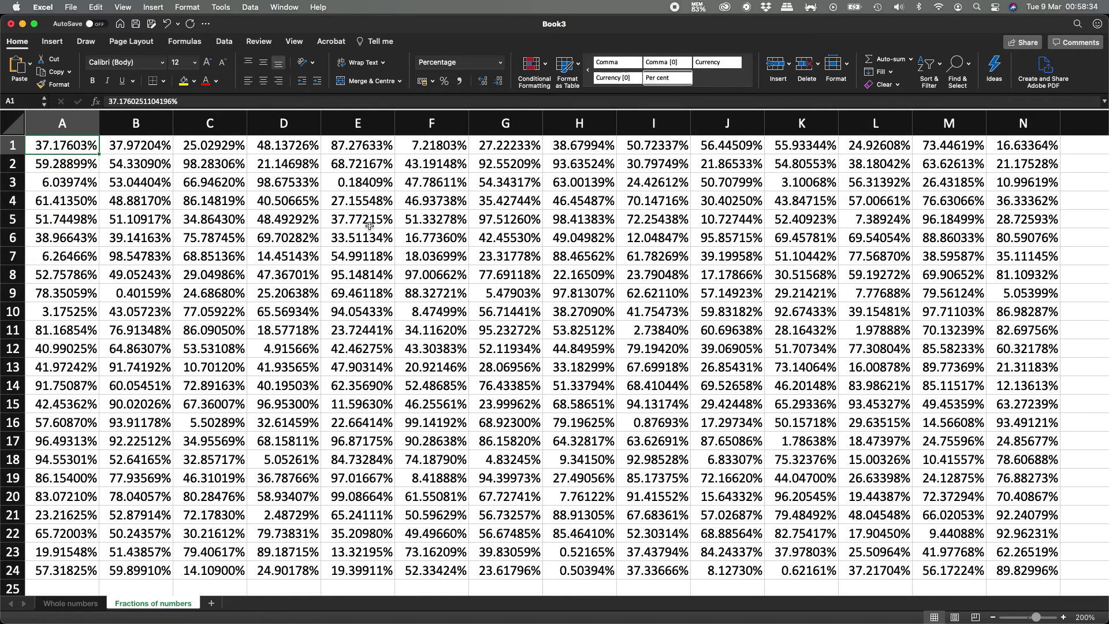
{"action": "key", "text": "super+a"}
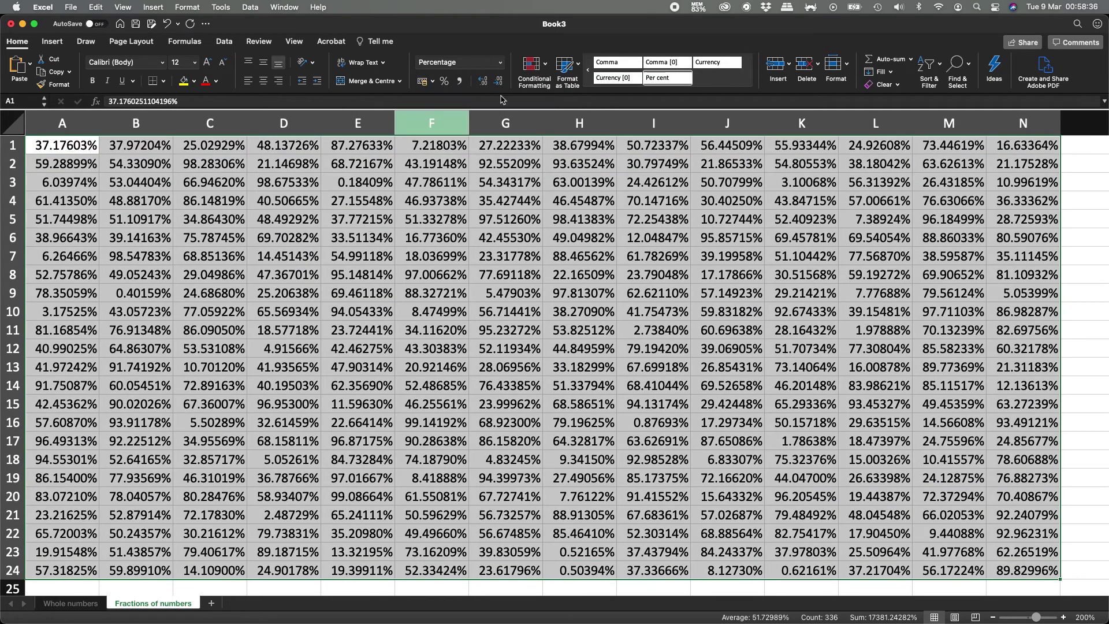
{"action": "left_click", "coordinate": [547, 68]}
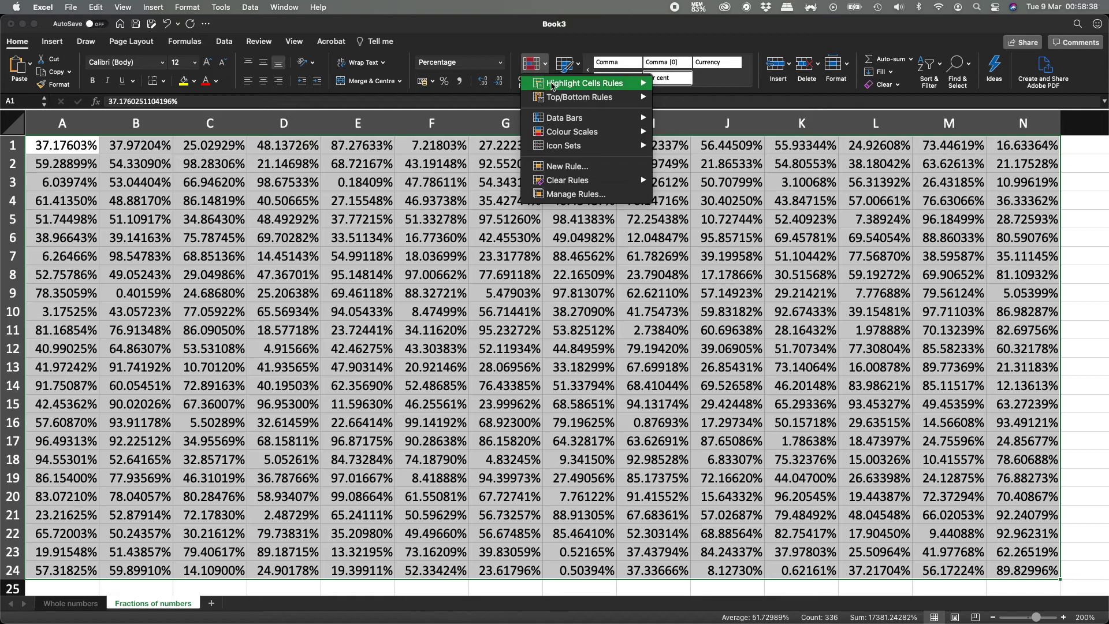
{"action": "mouse_move", "coordinate": [559, 90]}
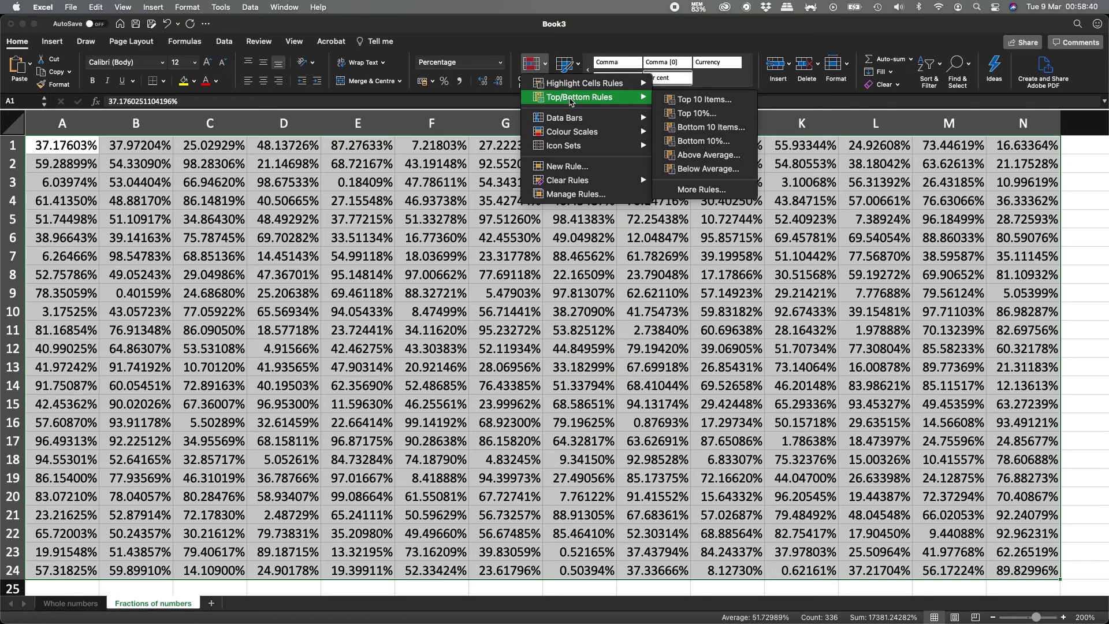
{"action": "mouse_move", "coordinate": [618, 101]}
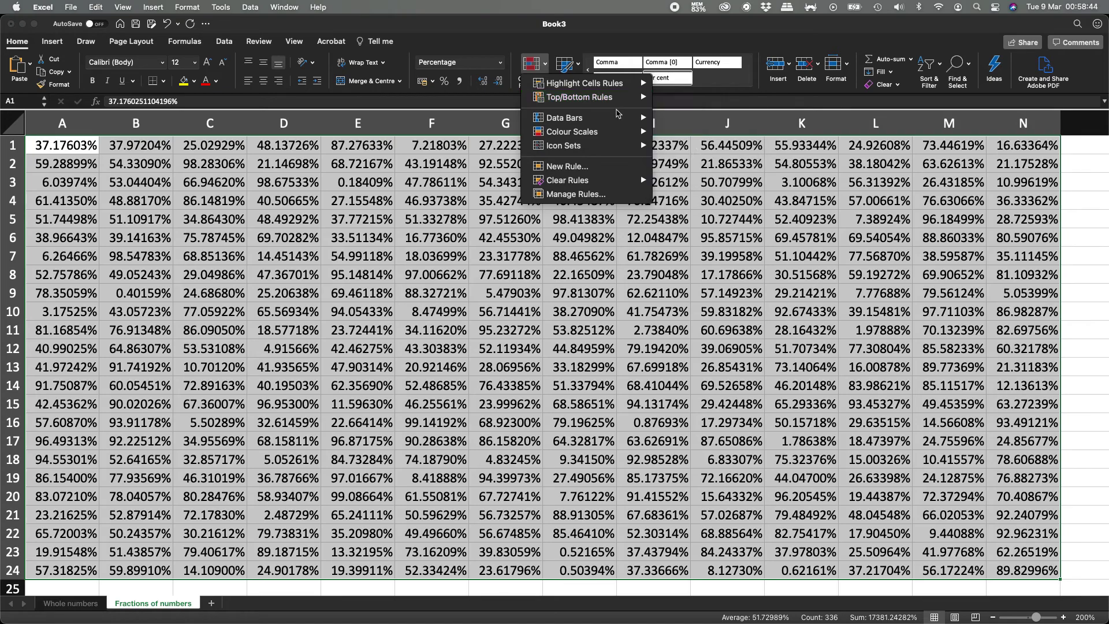
{"action": "mouse_move", "coordinate": [618, 133]}
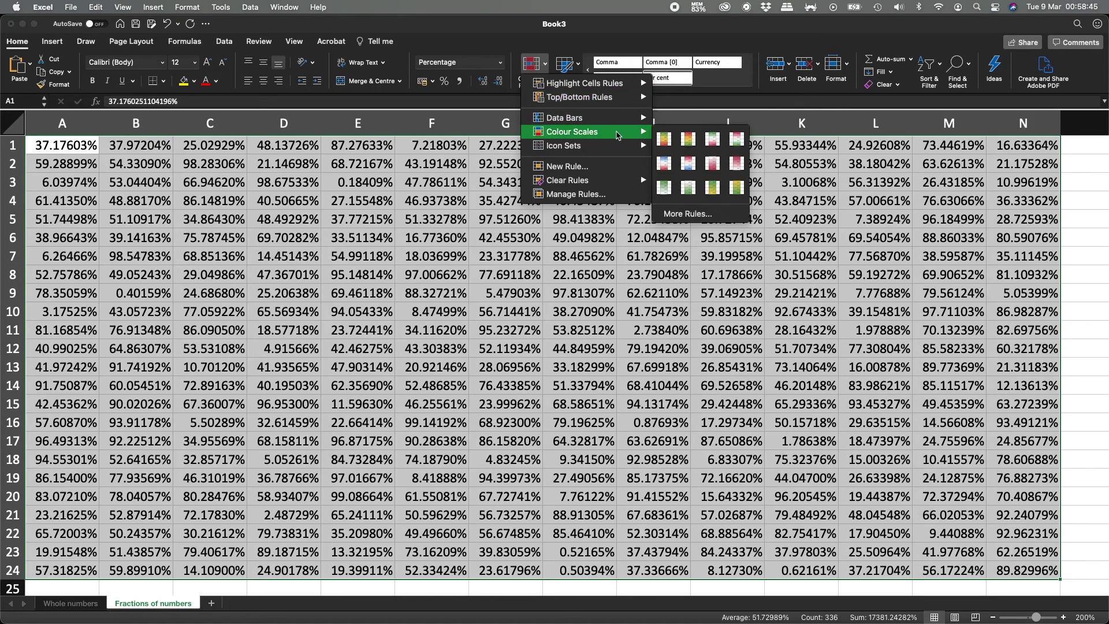
{"action": "left_click", "coordinate": [667, 139]}
{"action": "left_click", "coordinate": [509, 328]}
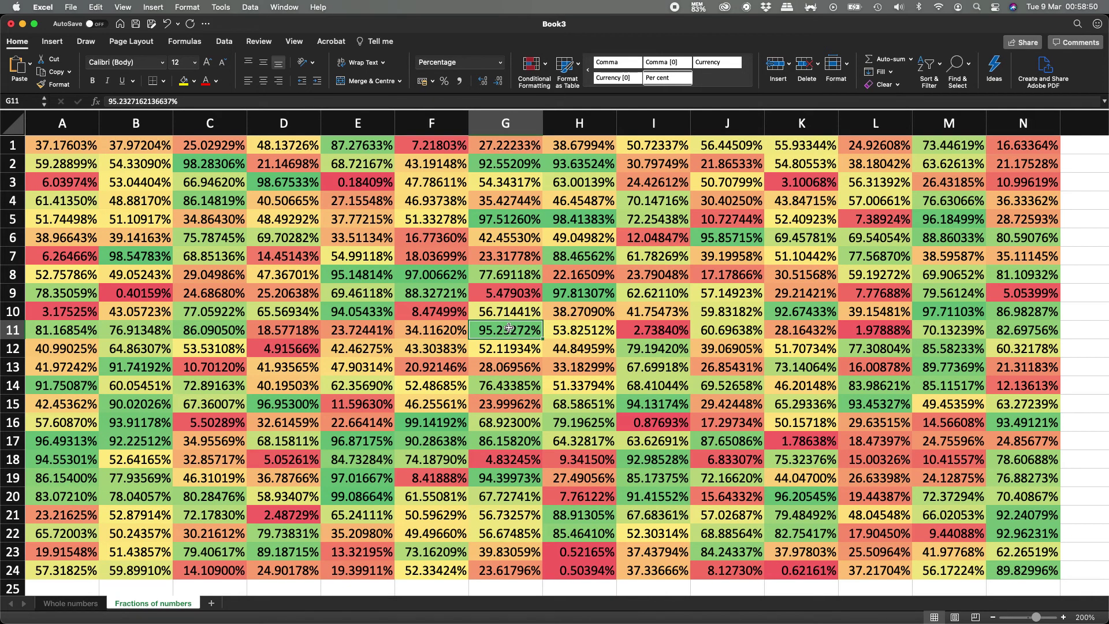
Undo the colour scale on the percentages and return to cell A1
{"action": "key", "text": "cmd+z"}
{"action": "key", "text": "Return"}
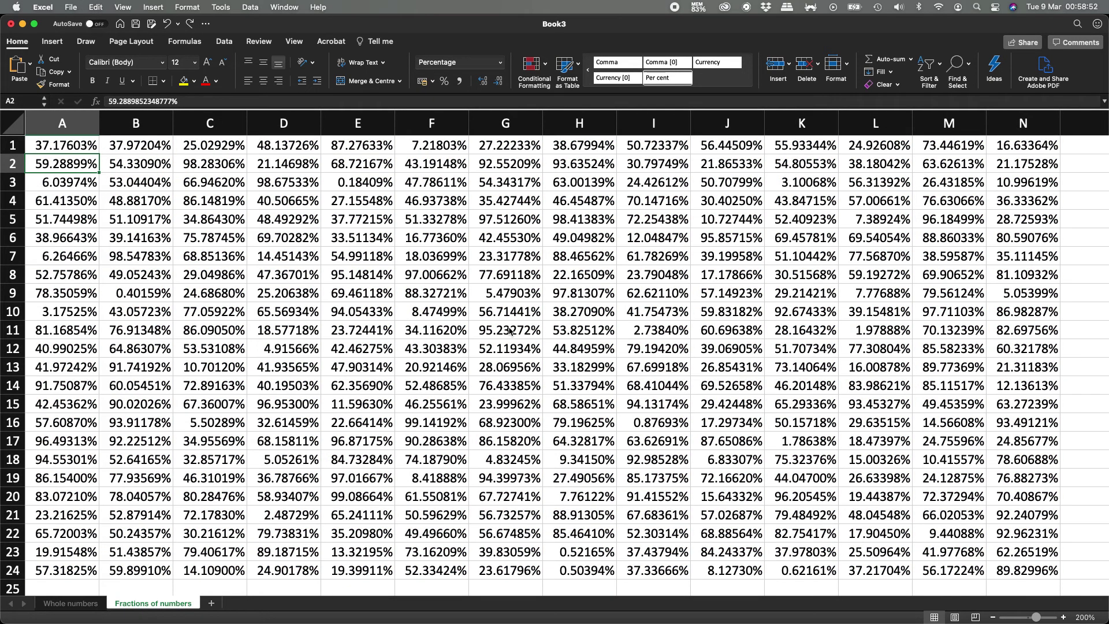
{"action": "key", "text": "Up"}
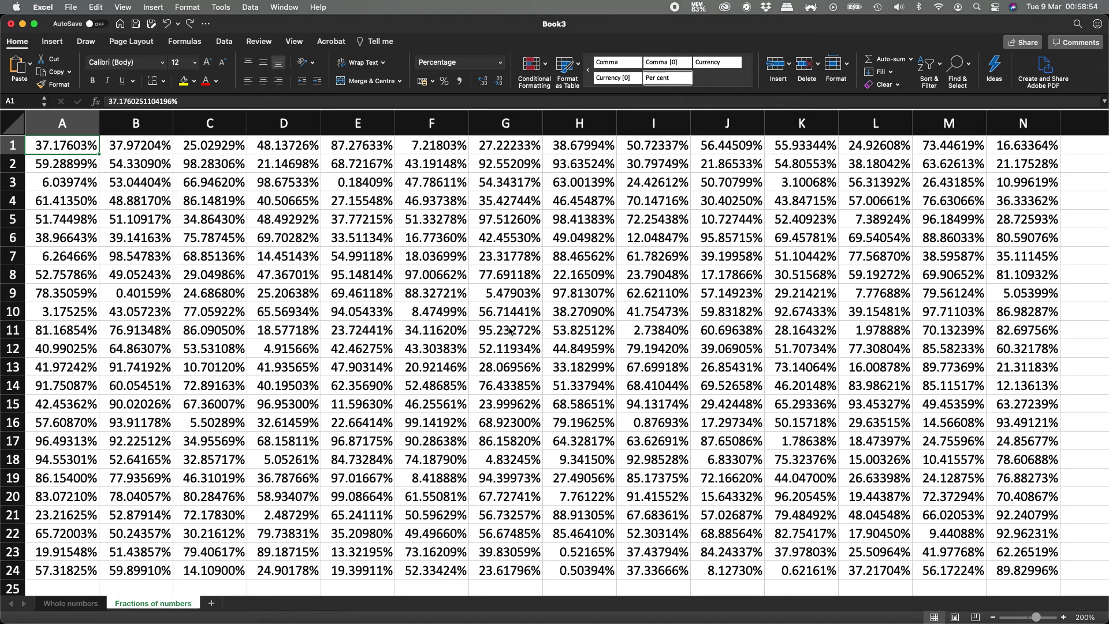